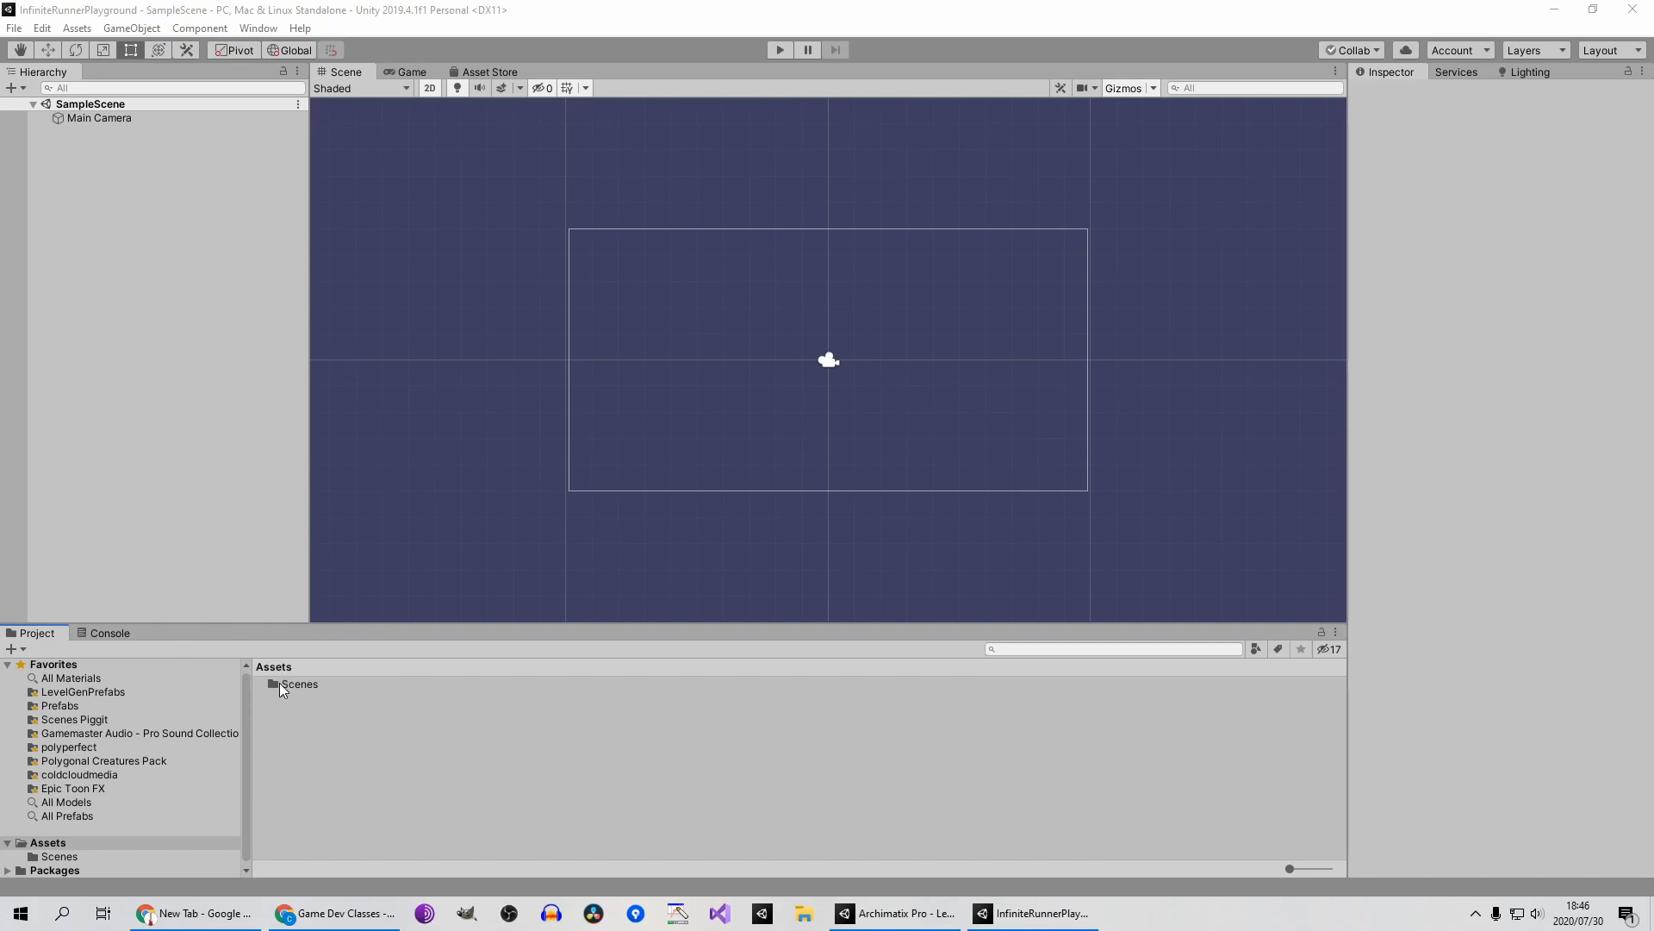
Create an empty GameObject in SampleScene and name it PlatformSpawner
left_click(66, 841)
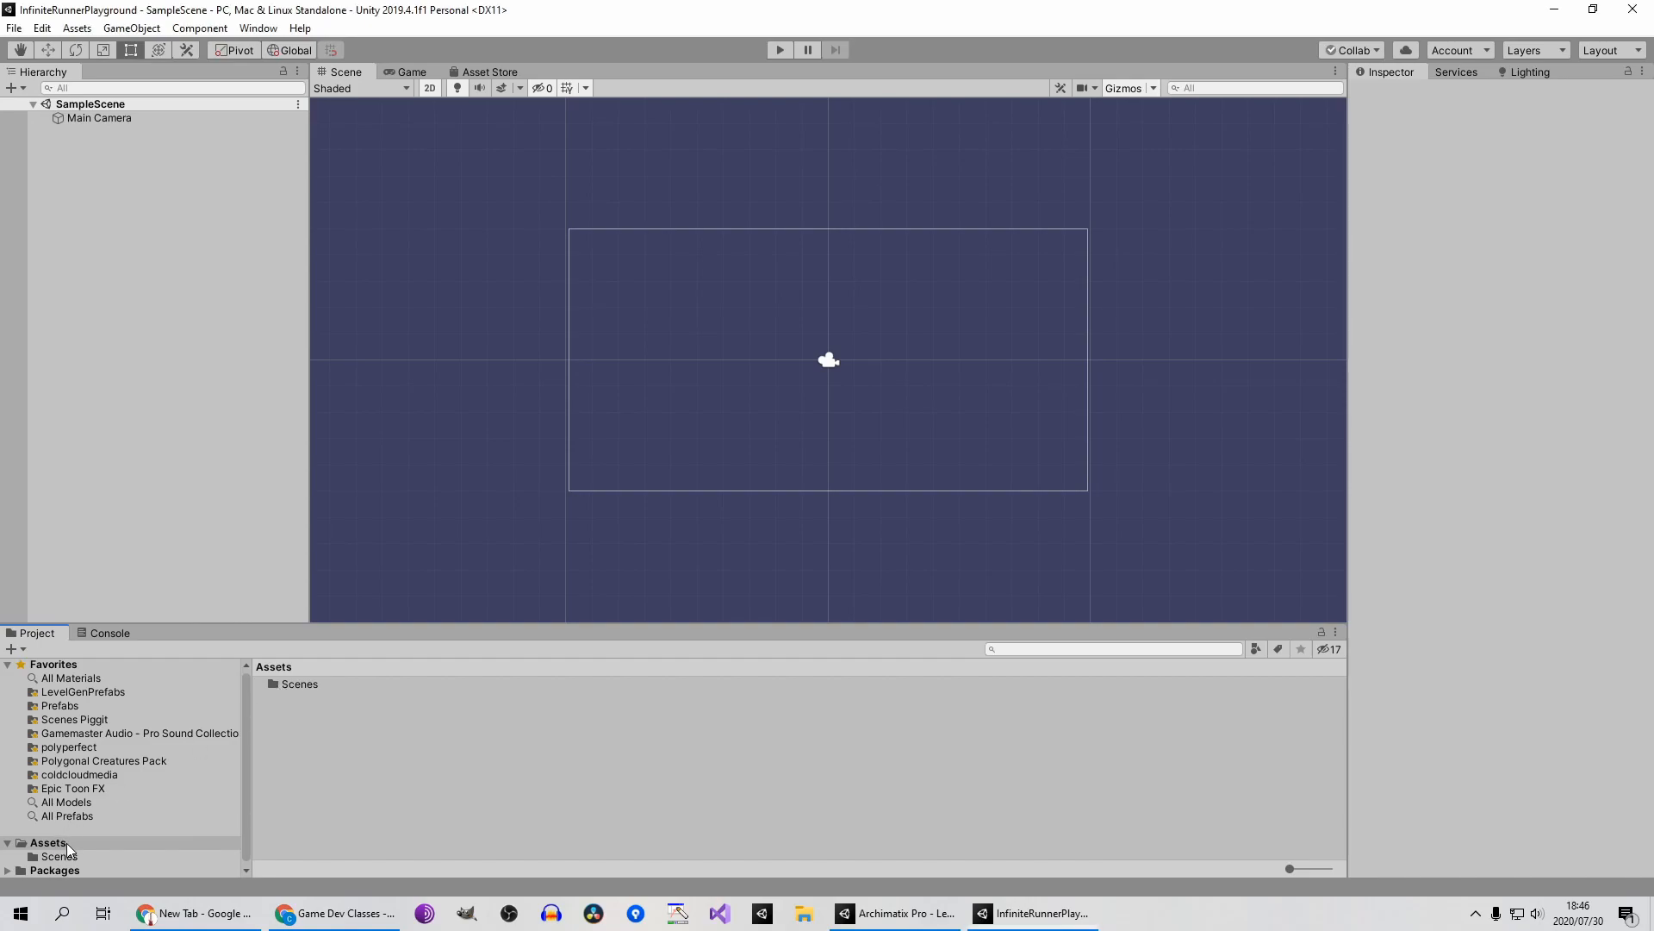
right_click(162, 344)
left_click(276, 510)
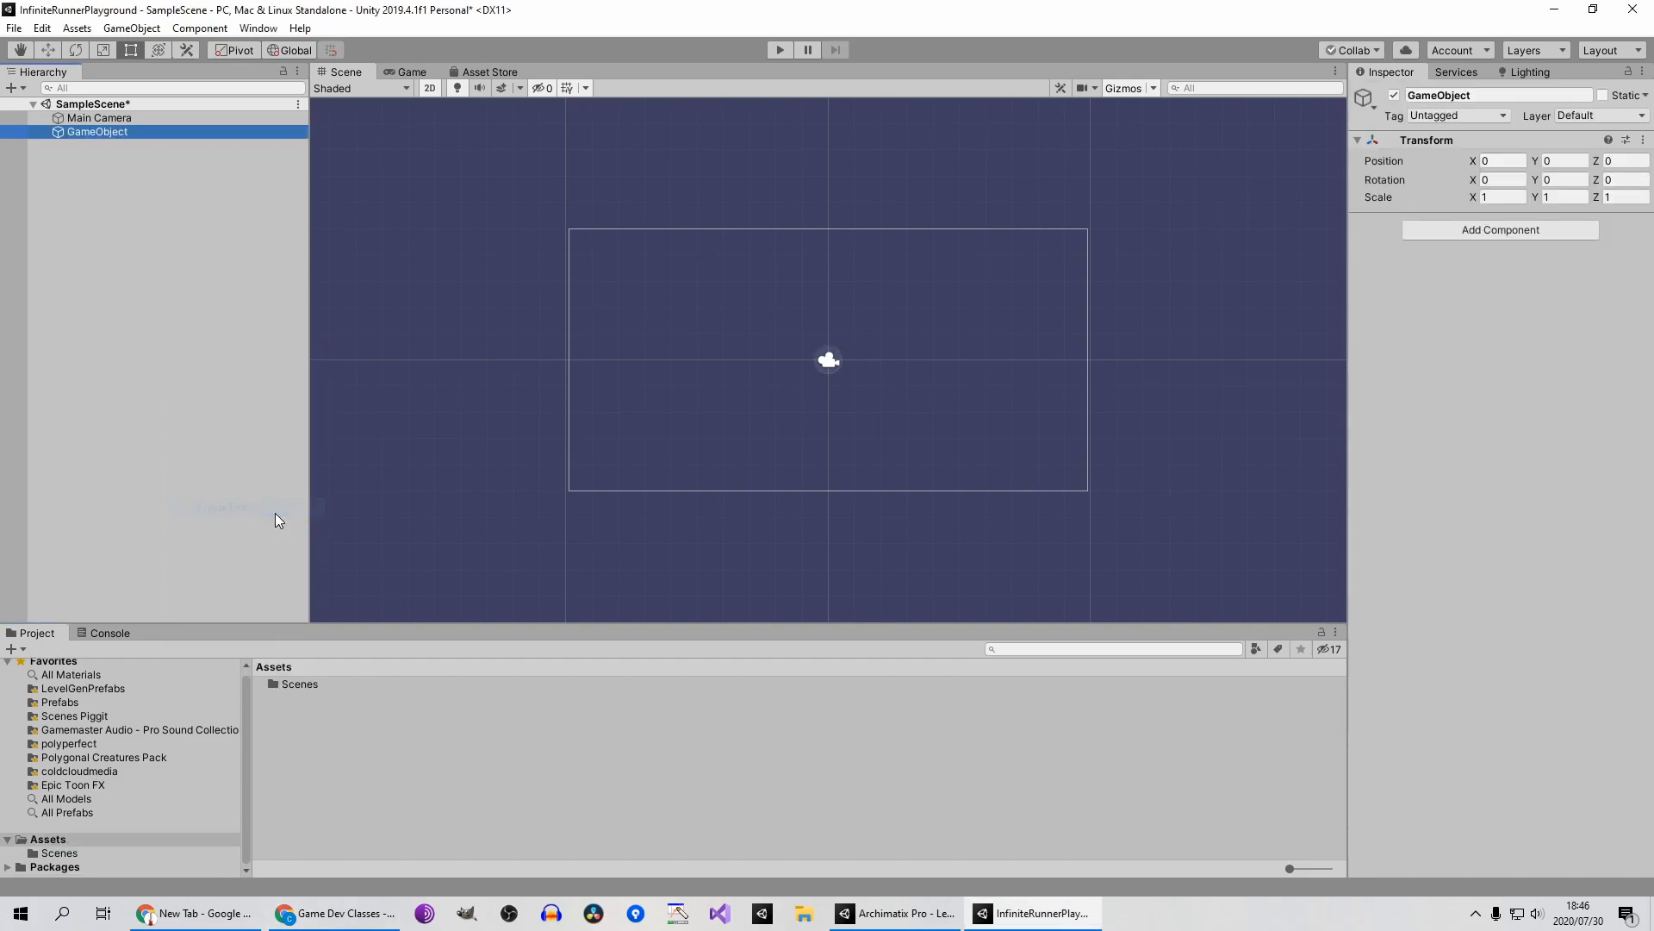
left_click(136, 134)
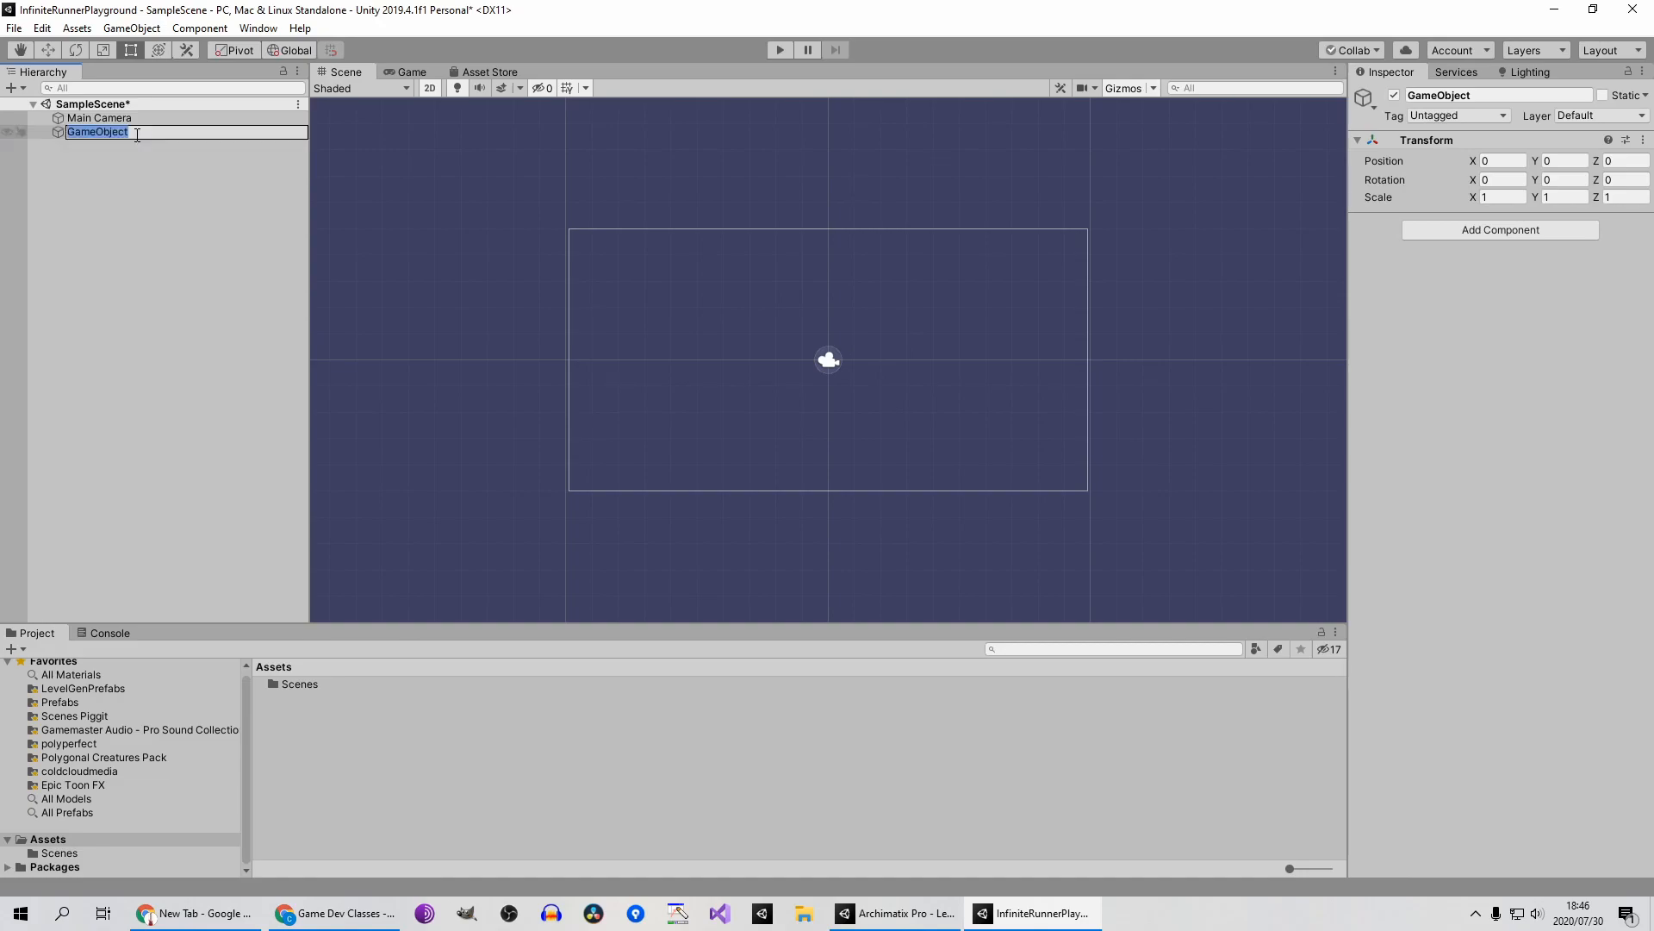
type("Sp")
type("awner")
type("Platform")
key("Return")
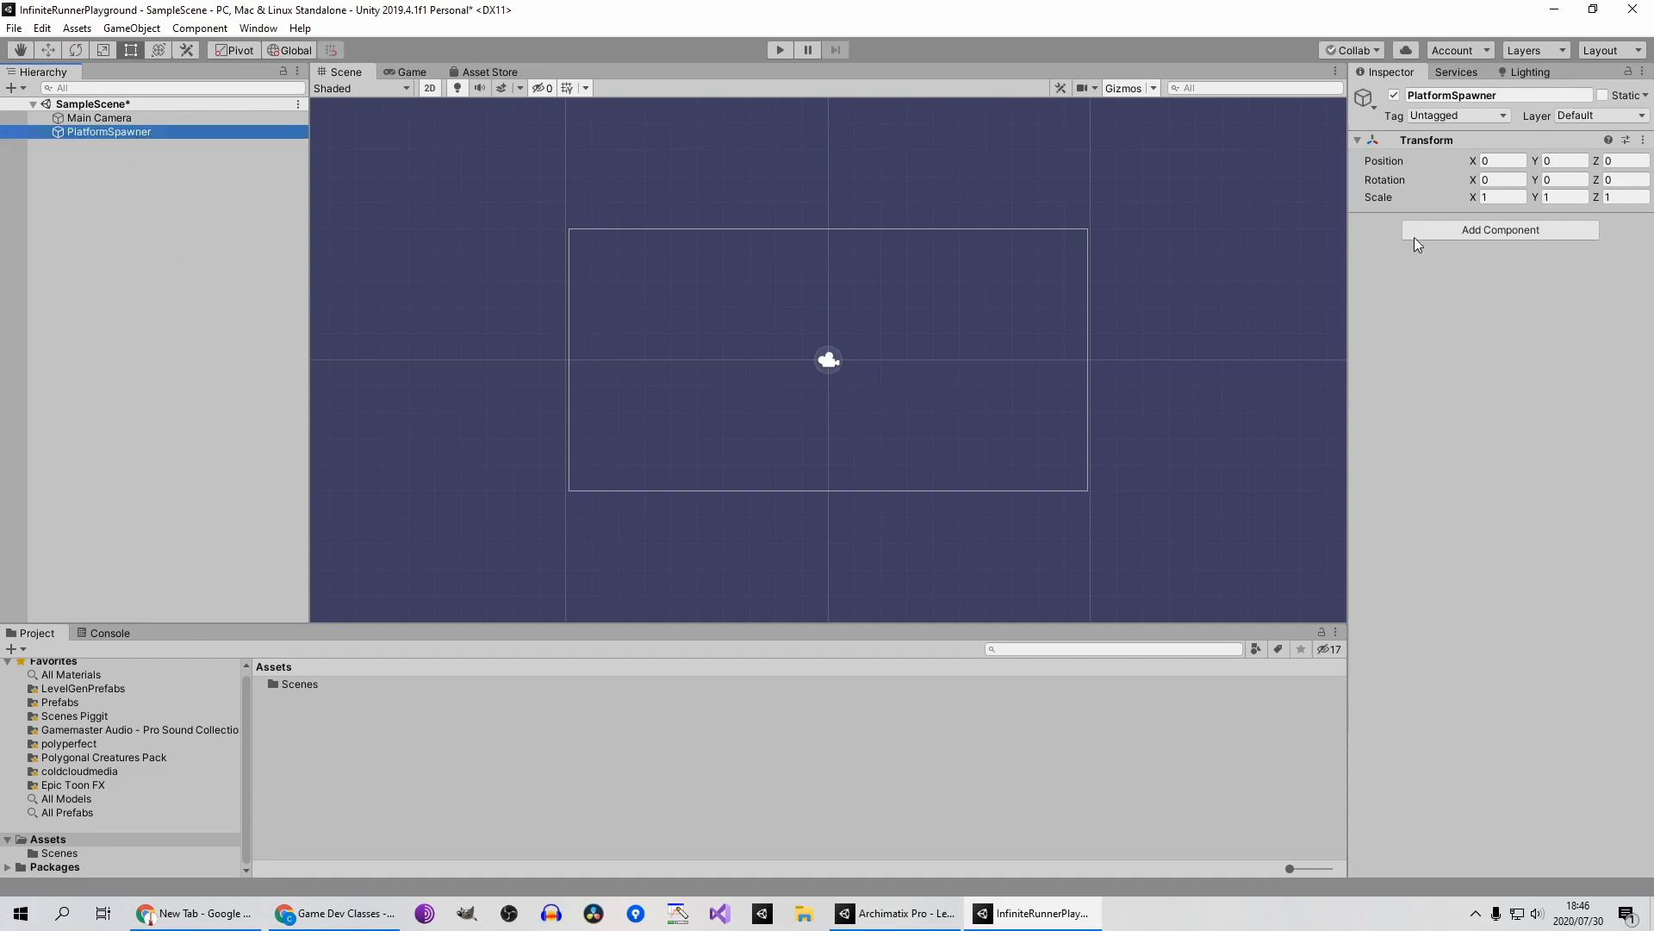
Add the Object Creator Area component to the PlatformSpawner object
left_click(1457, 230)
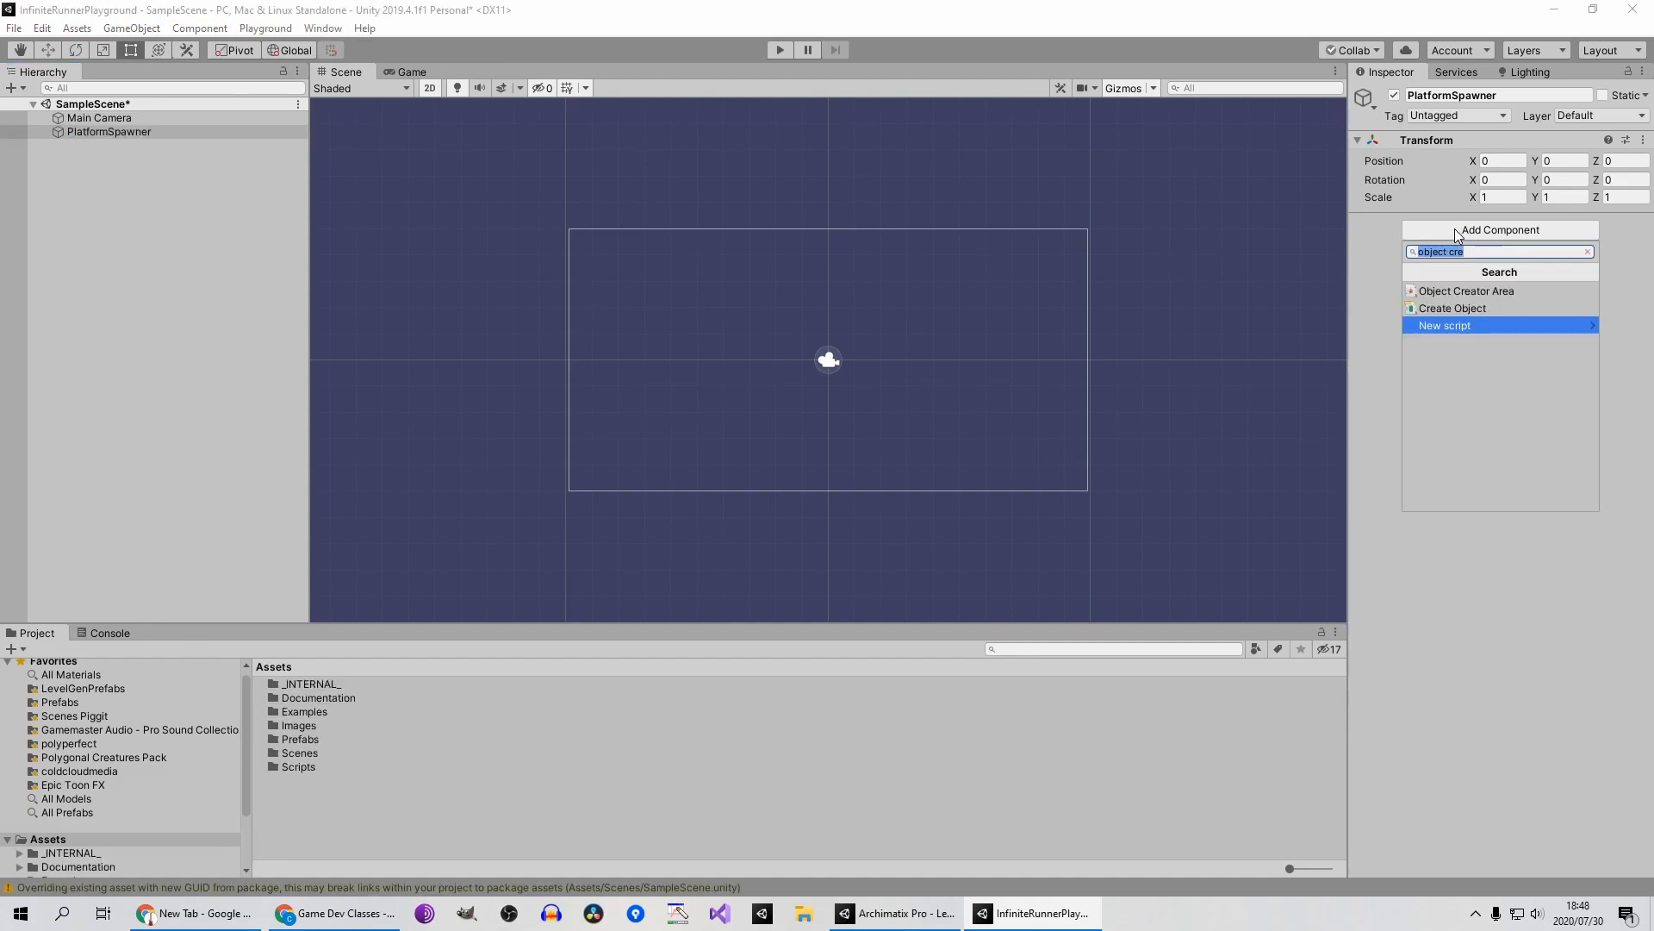
key("Up")
key("Up")
key("Return")
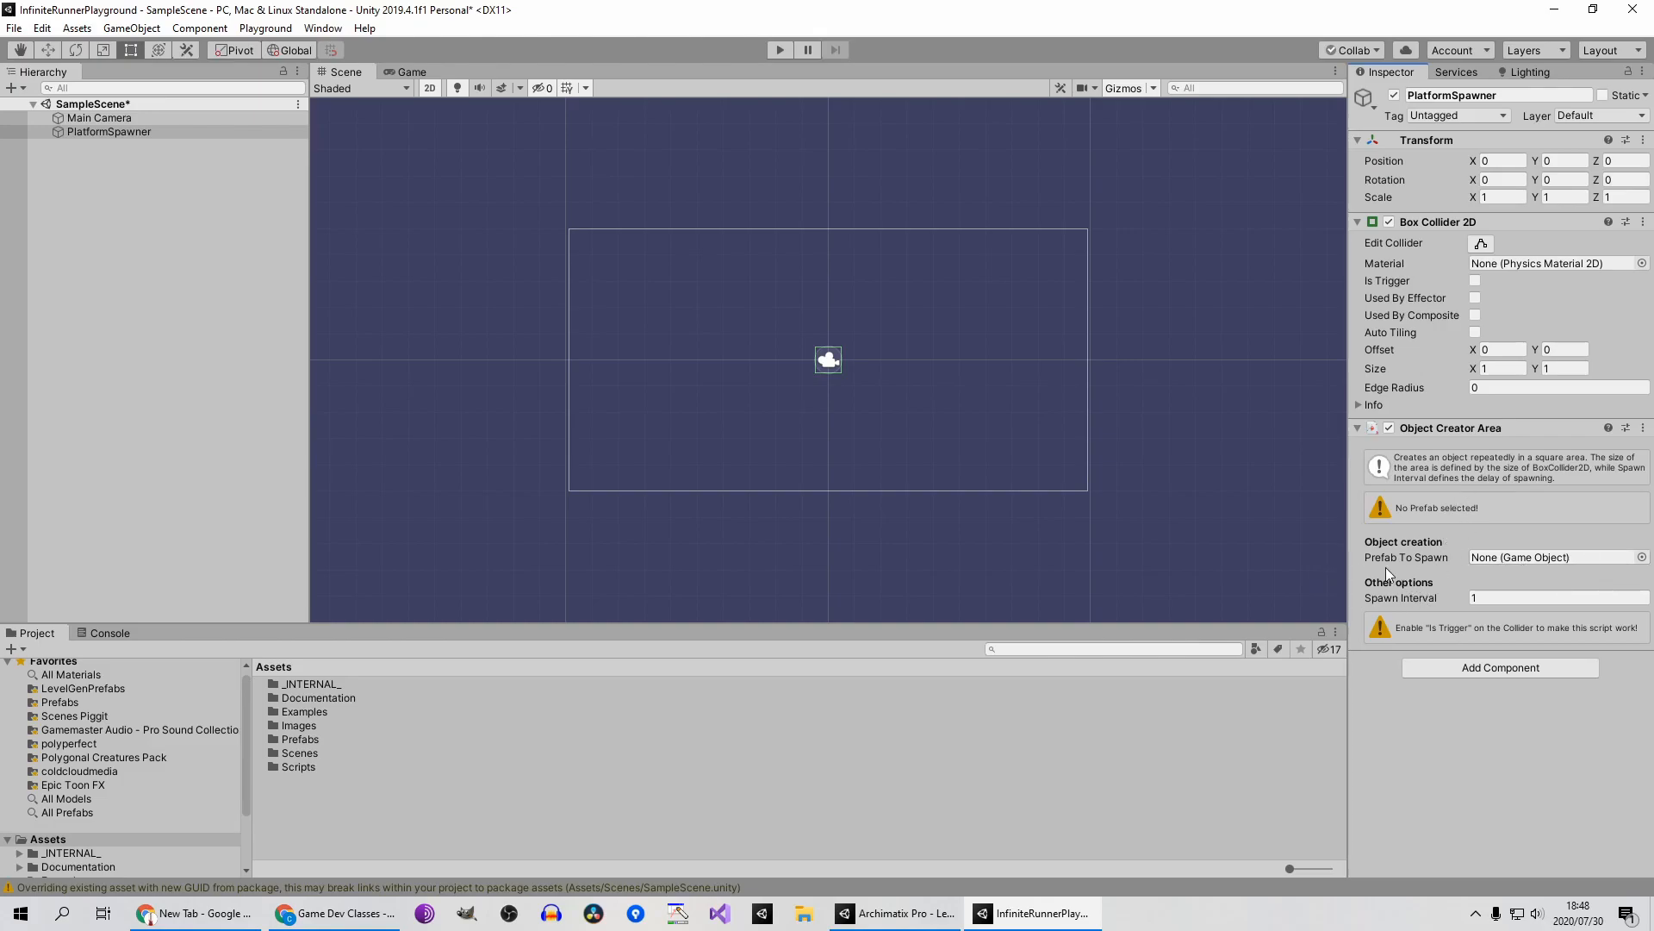
Place the Stone2 sprite from the Images/Blocks folder in the scene, near the lower edge of the camera frame
double_click(328, 725)
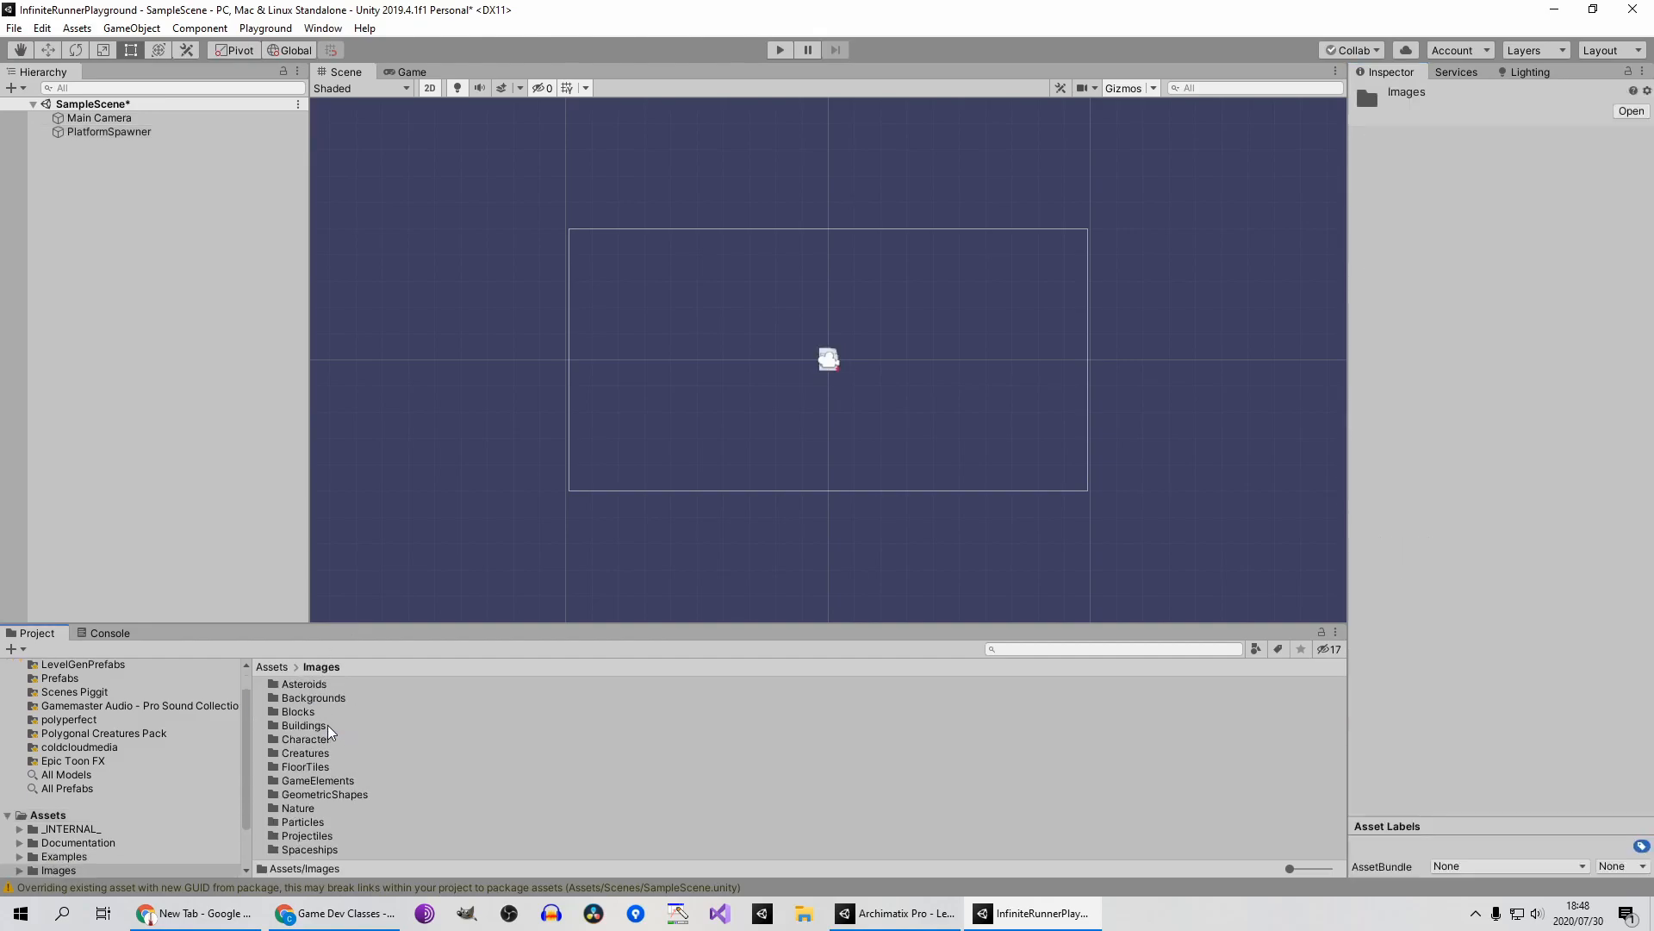
double_click(323, 711)
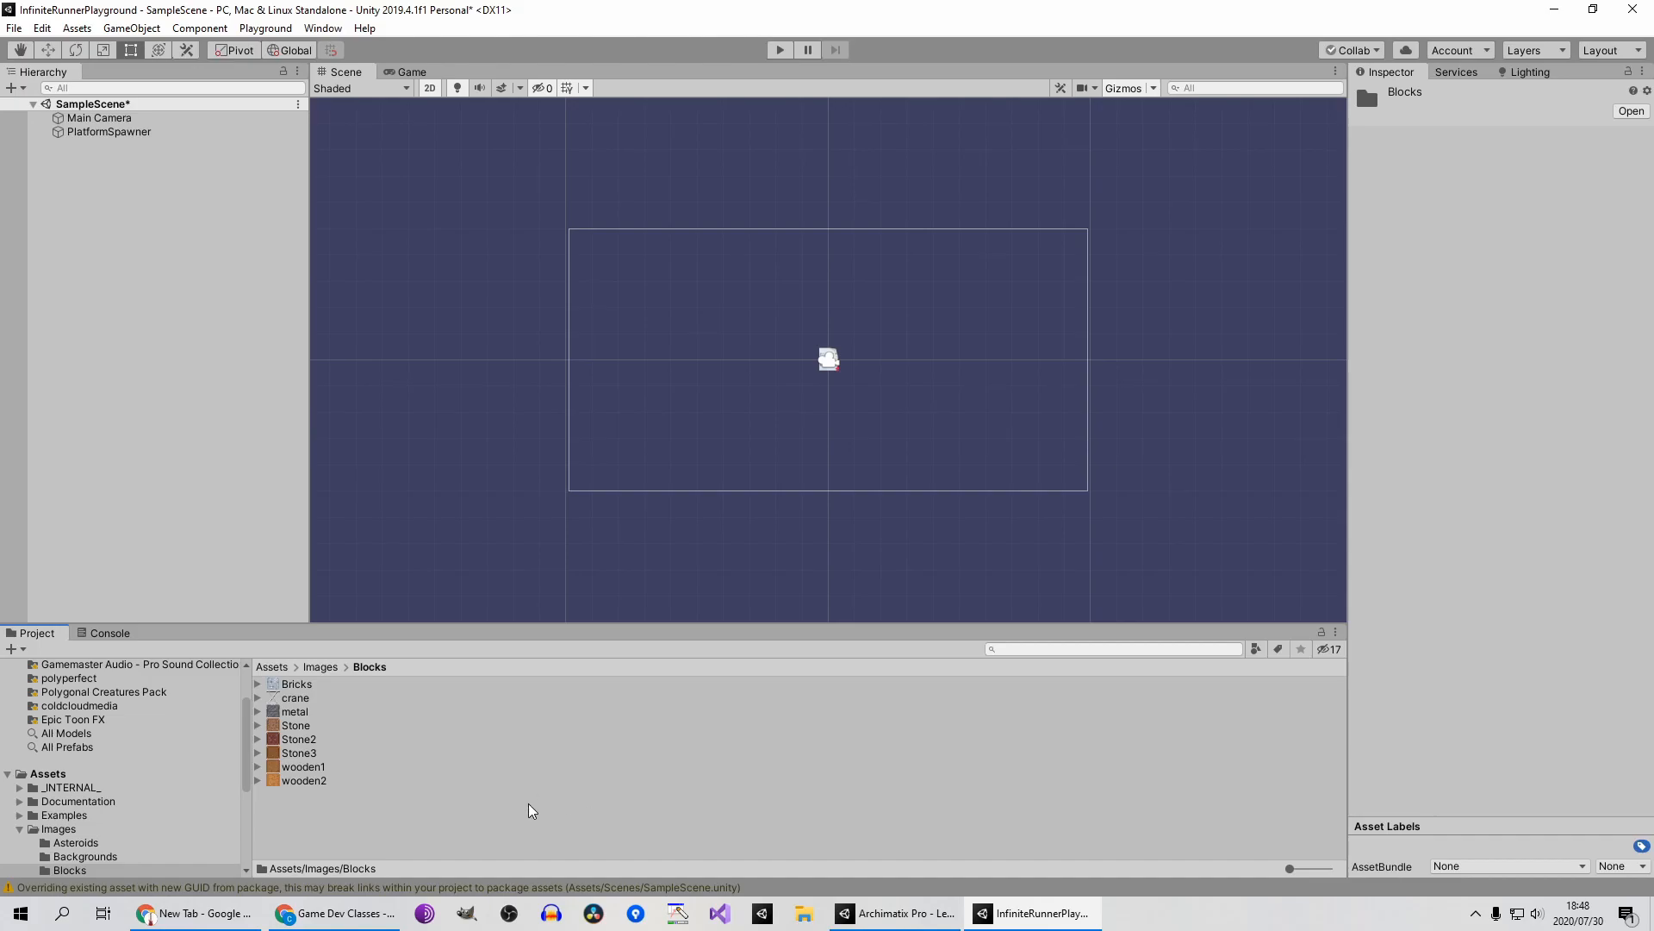
left_click(304, 741)
left_click_drag(303, 741, 798, 474)
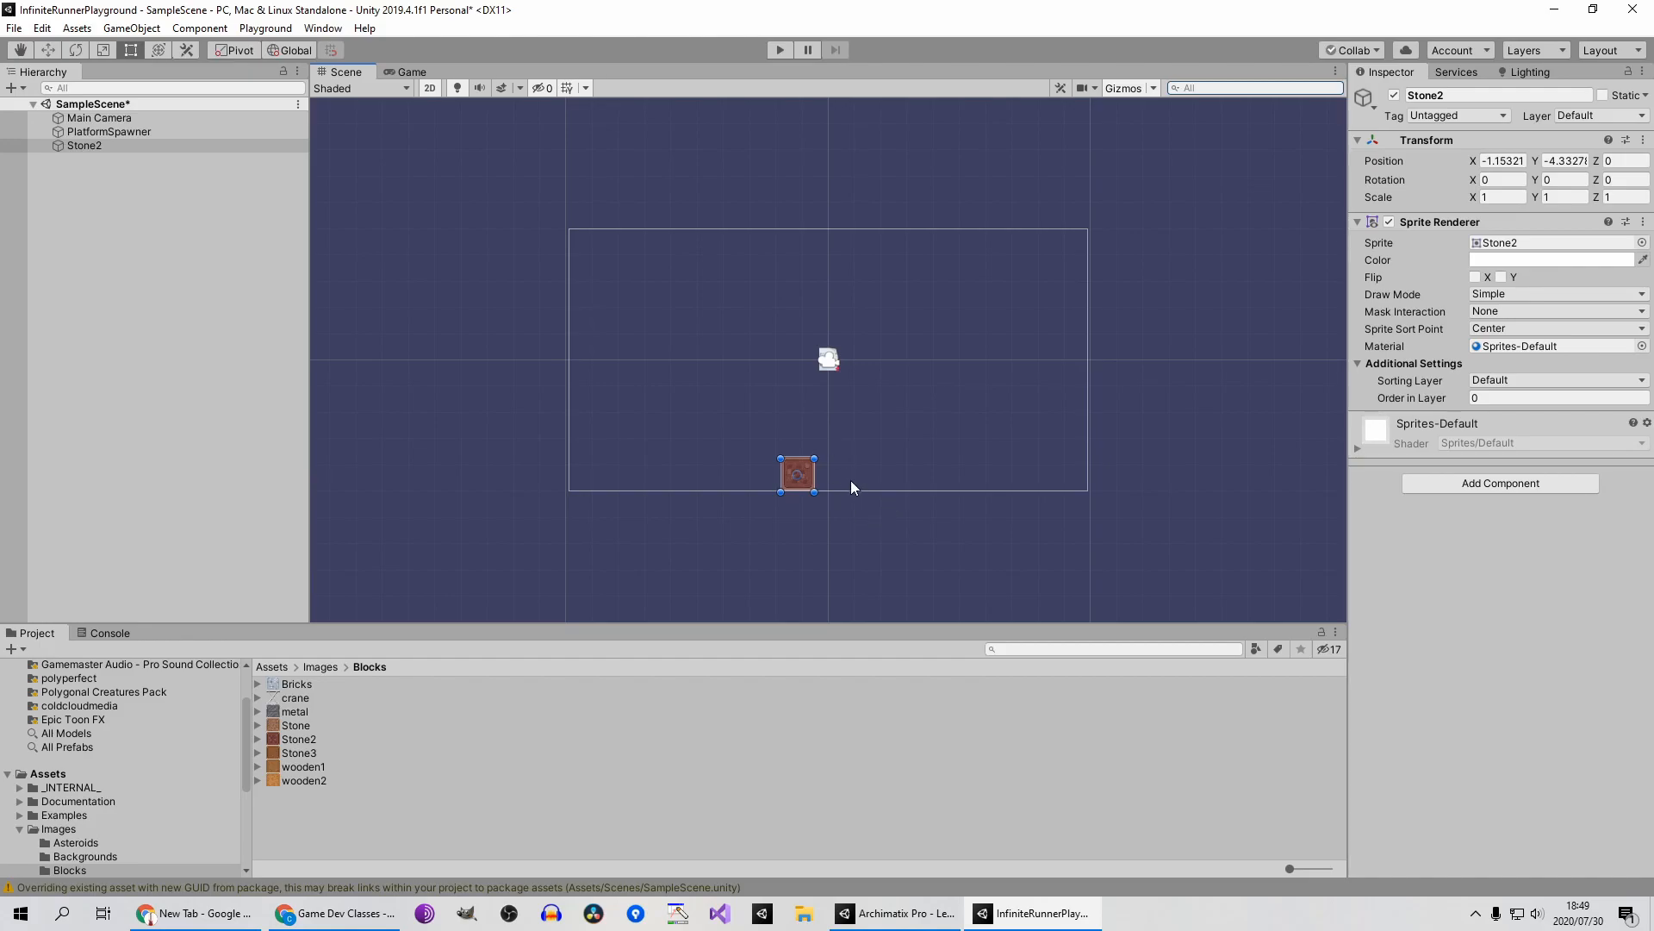
Turn the Stone2 scene object into a prefab stored in the root Assets folder
left_click(317, 665)
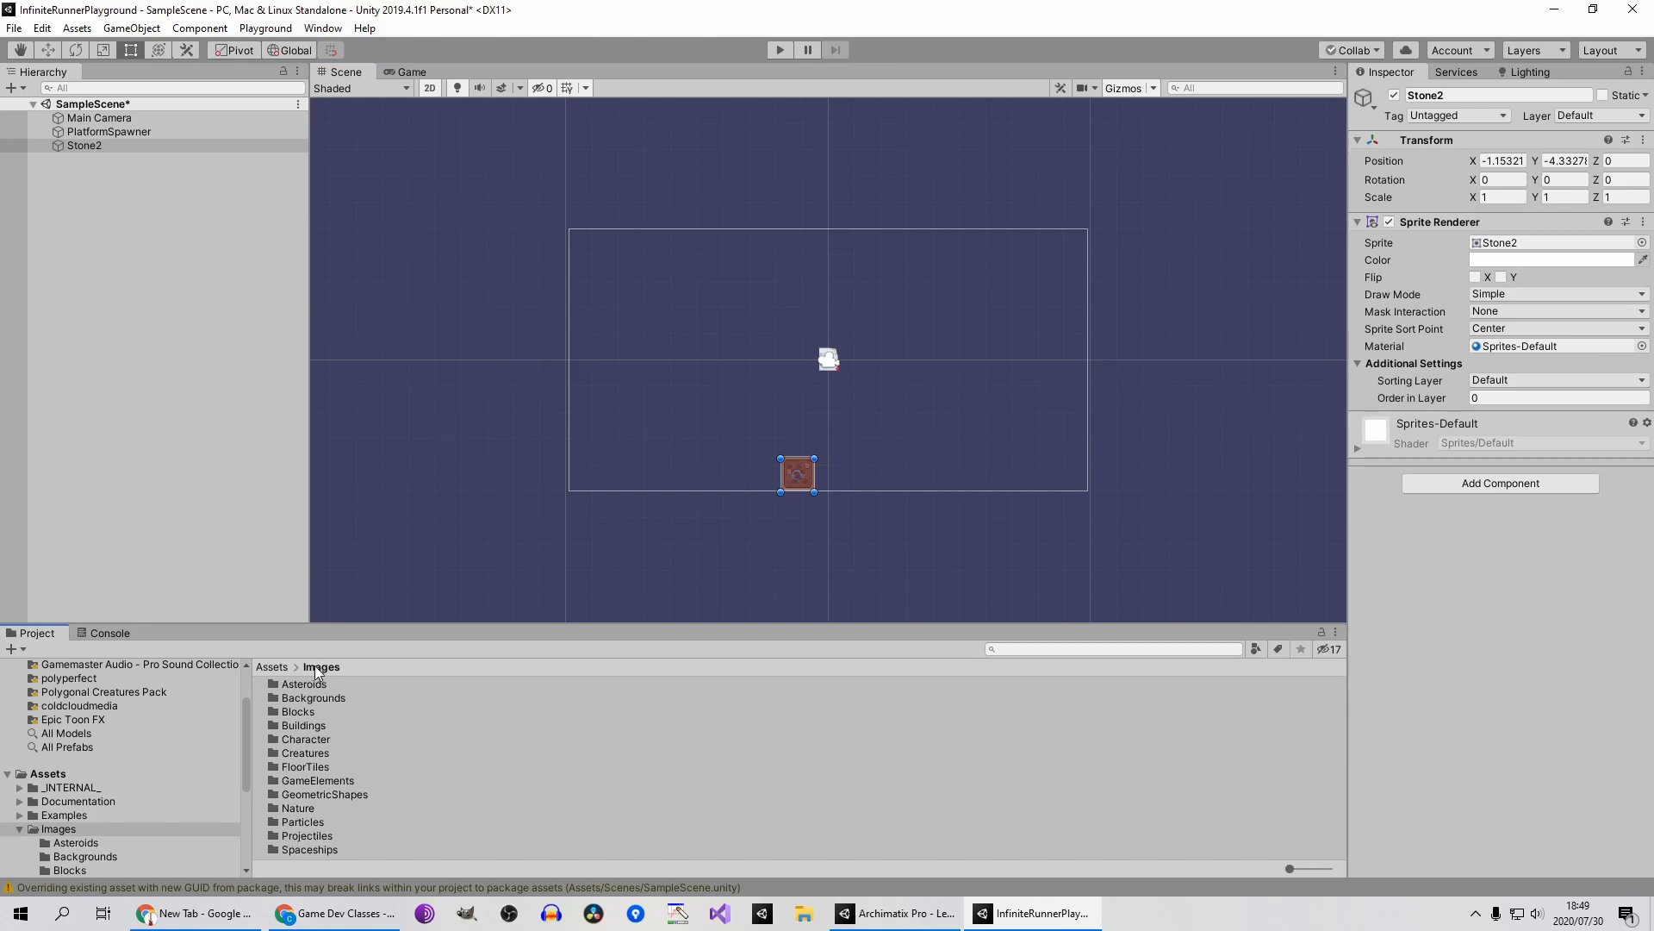
left_click(272, 666)
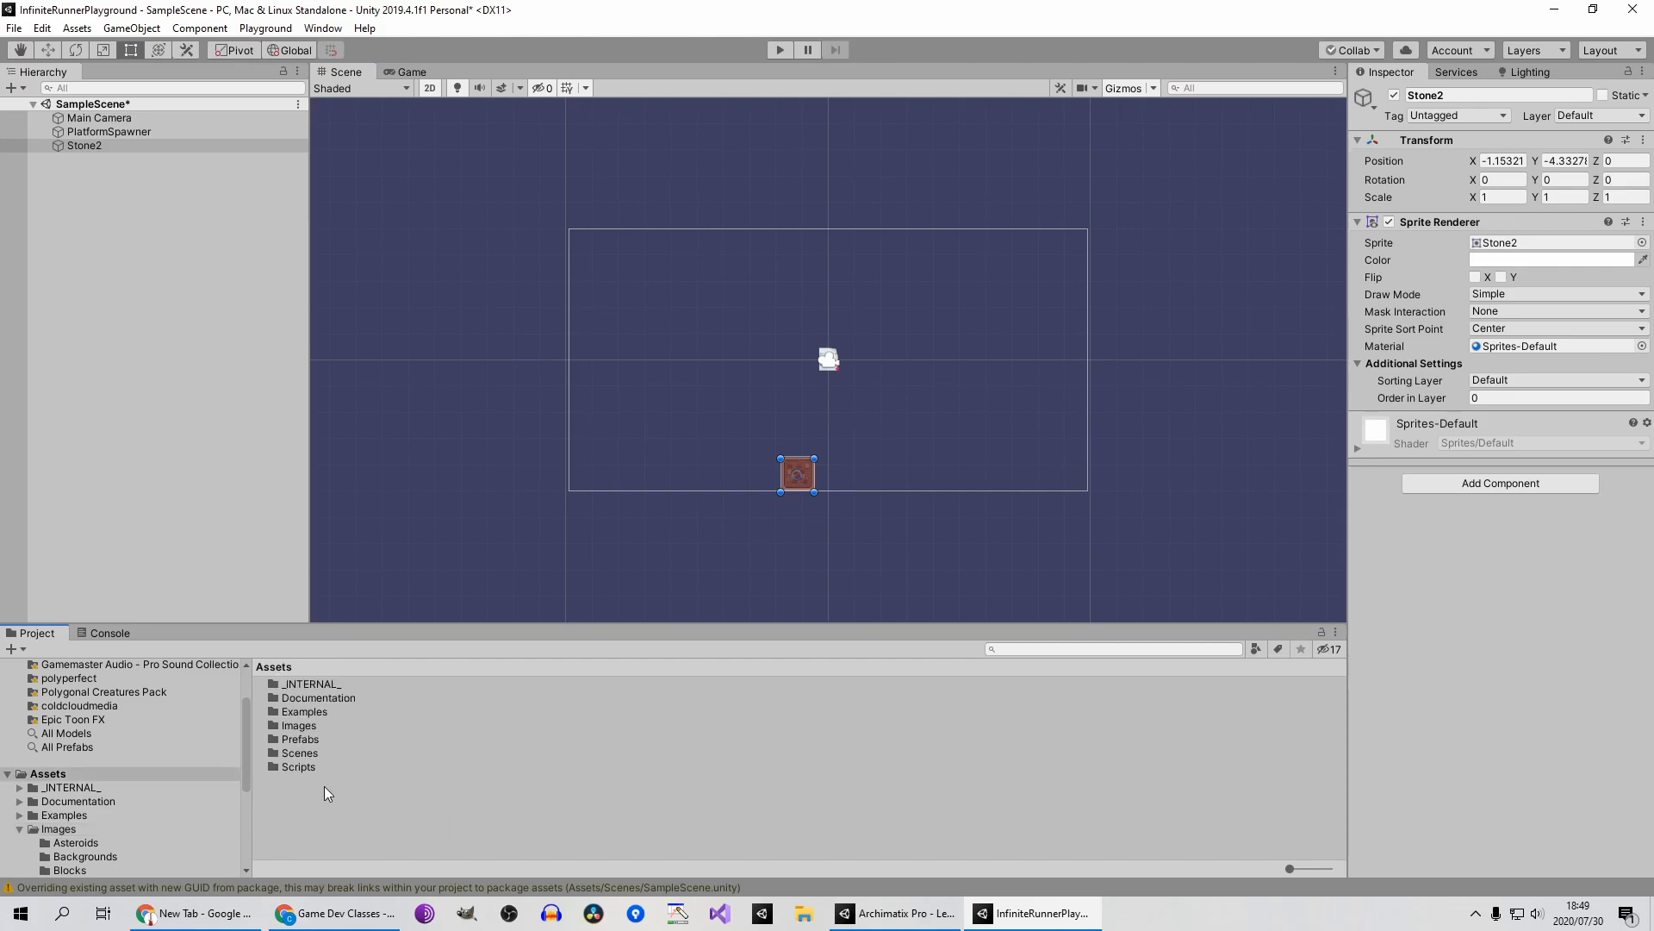
left_click(299, 789)
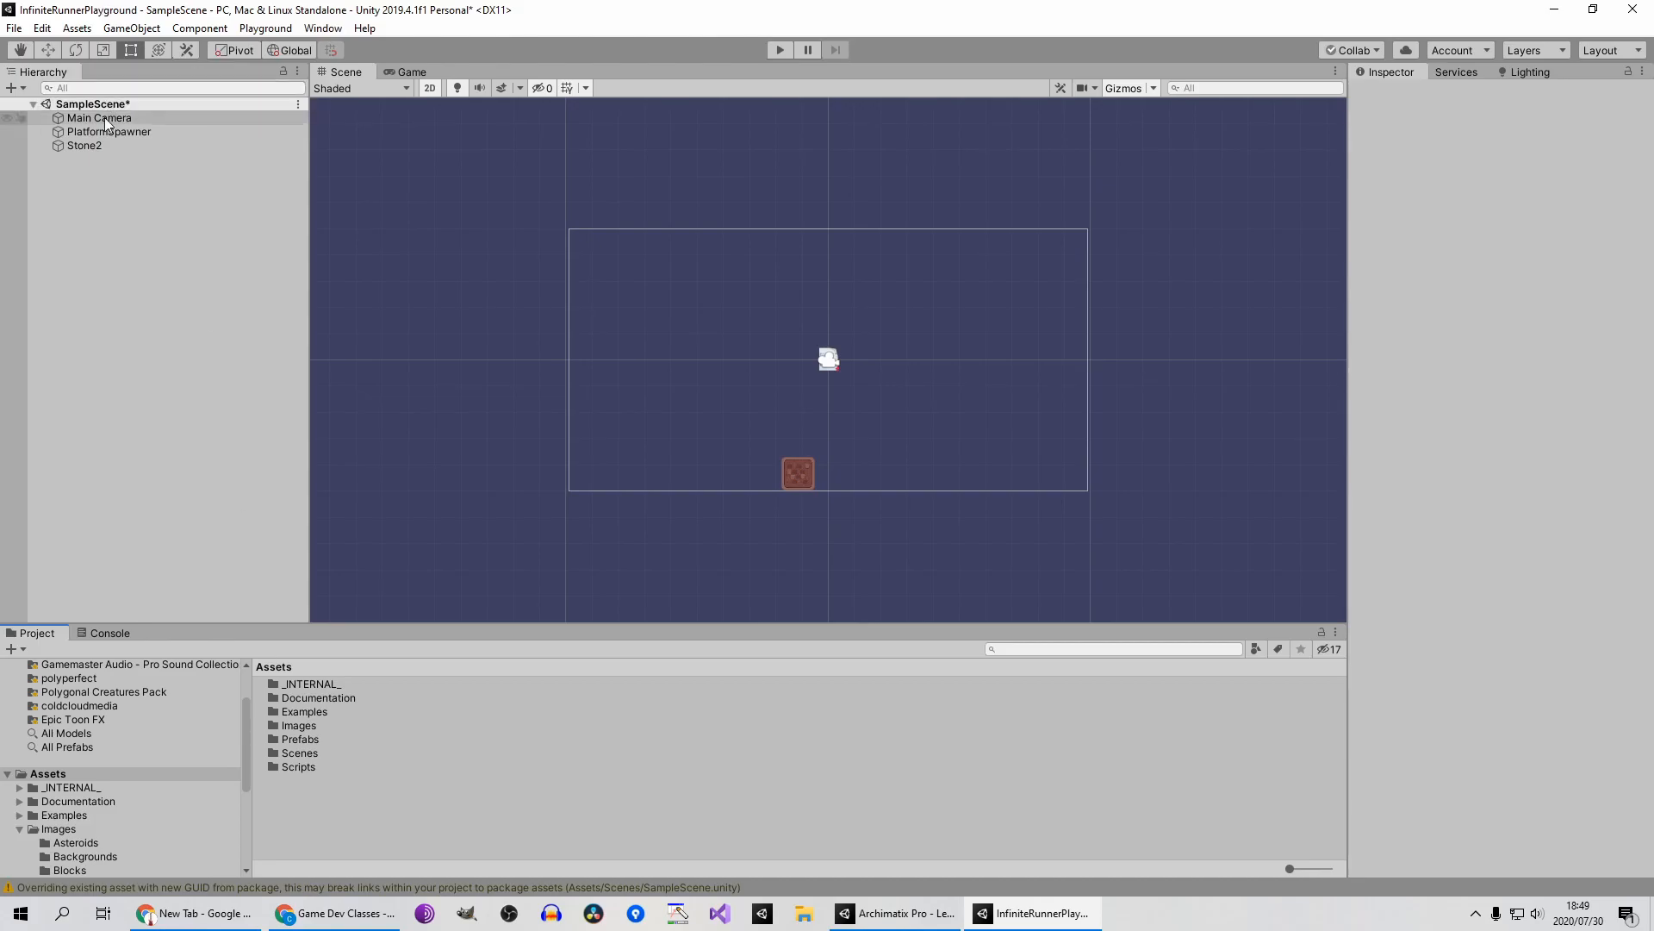
left_click(92, 146)
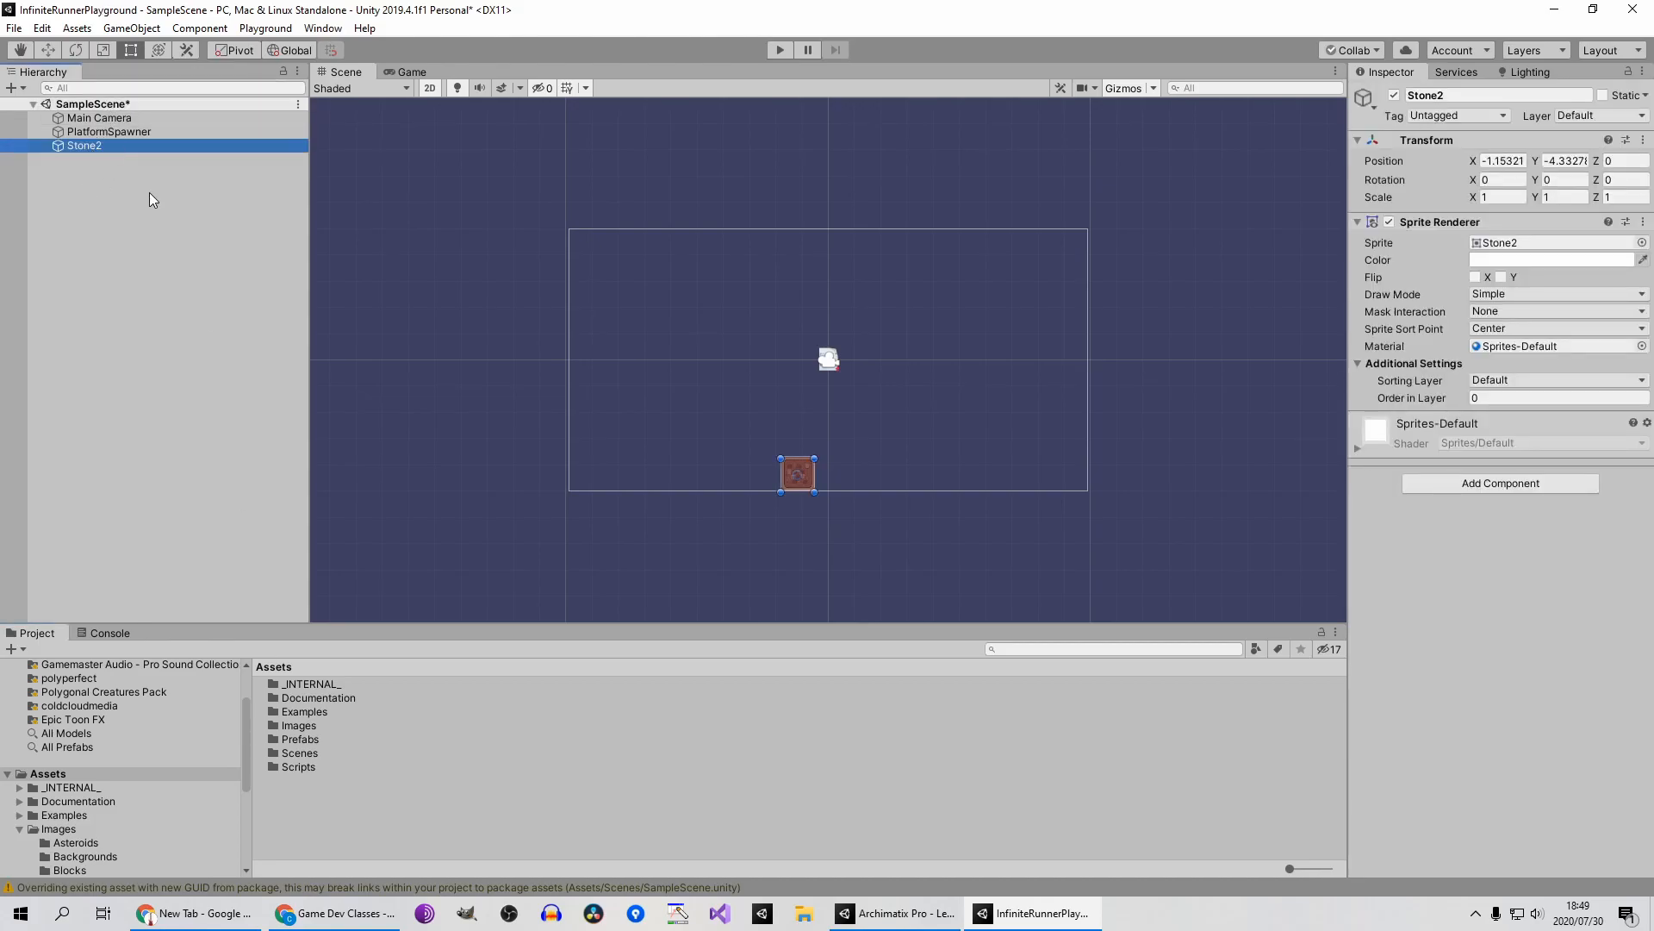
left_click(138, 174)
left_click_drag(102, 148, 398, 806)
left_click(115, 240)
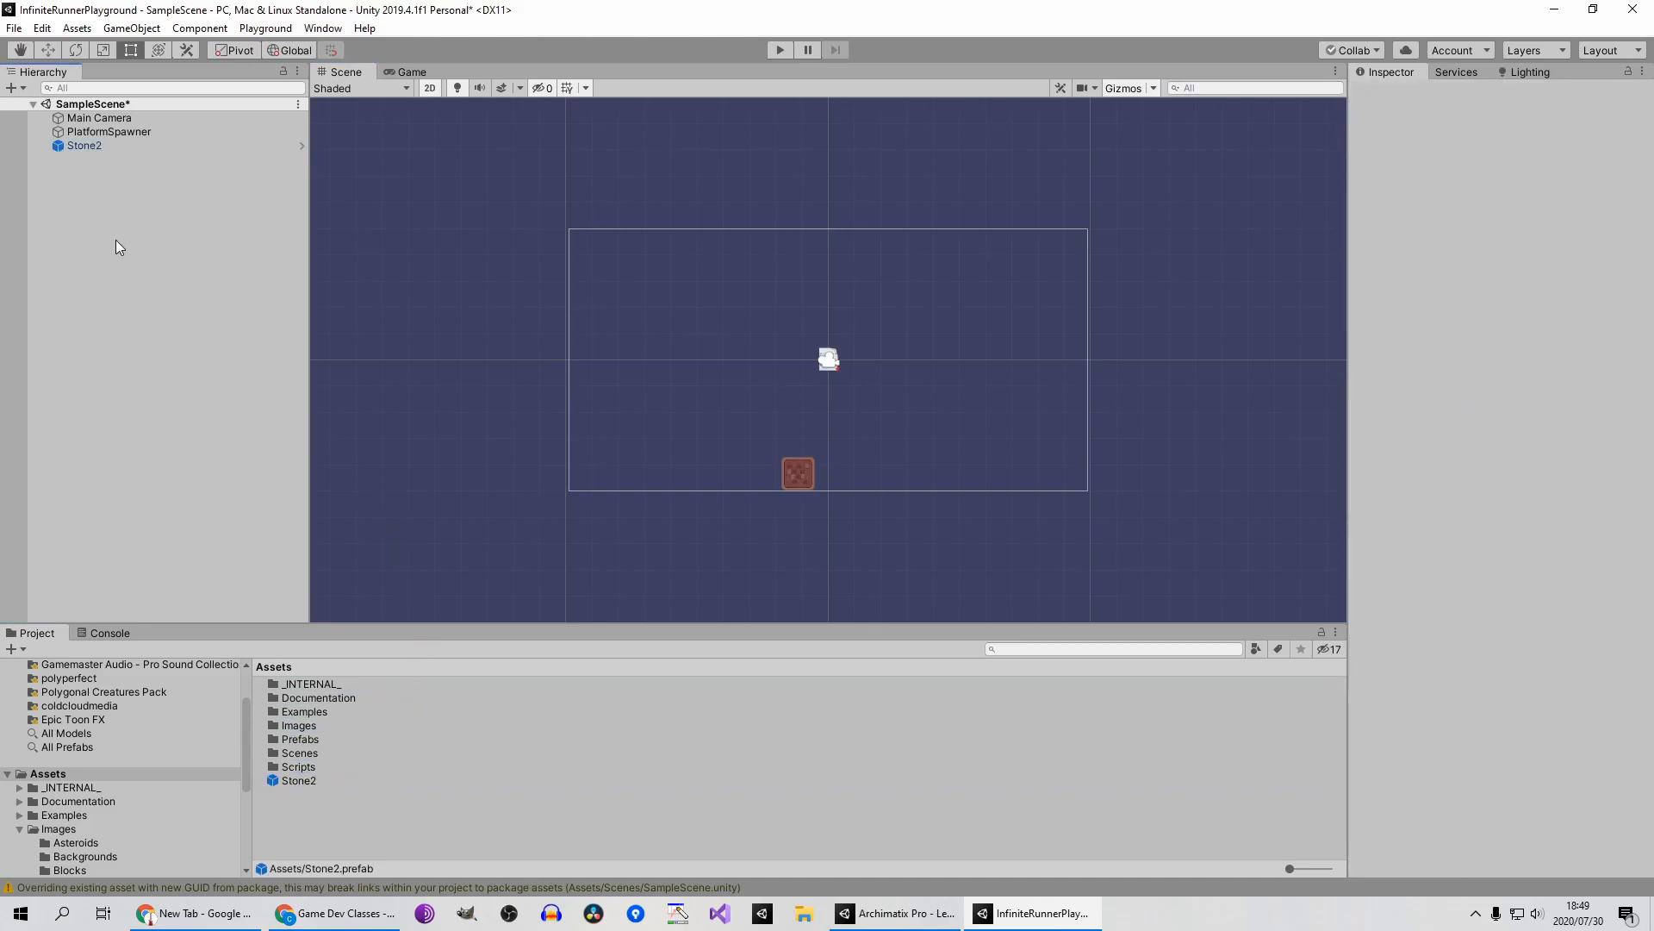
Check the Stone2 prefab asset and delete the Stone2 instance from the scene
left_click(92, 146)
left_click(98, 159)
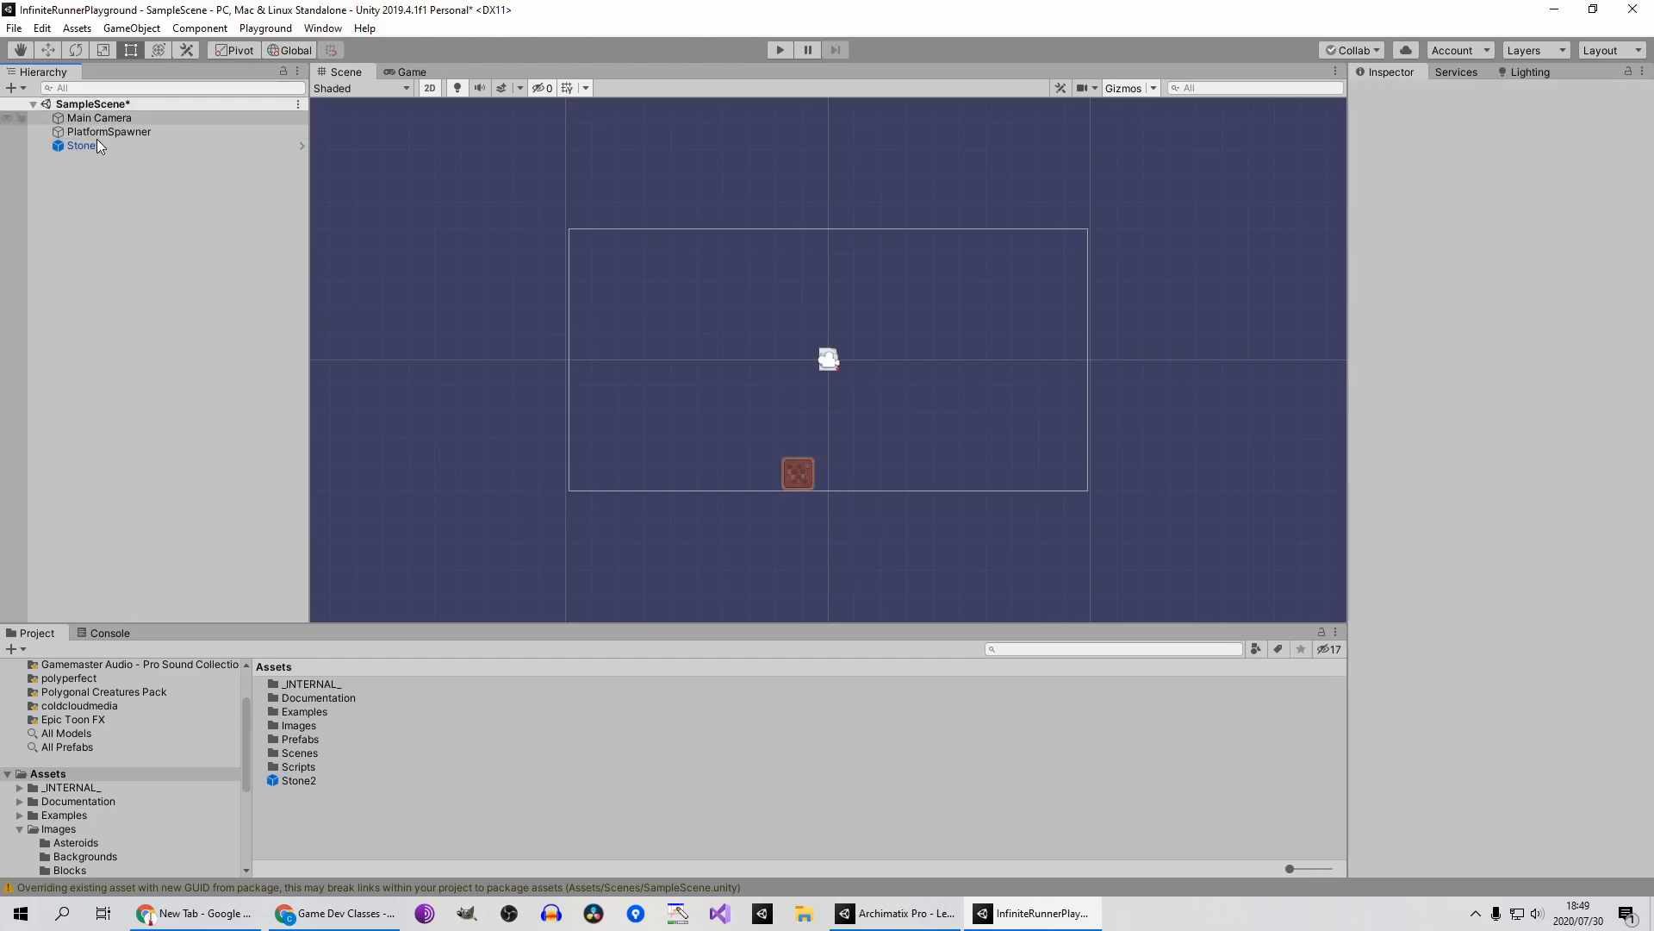
left_click(310, 782)
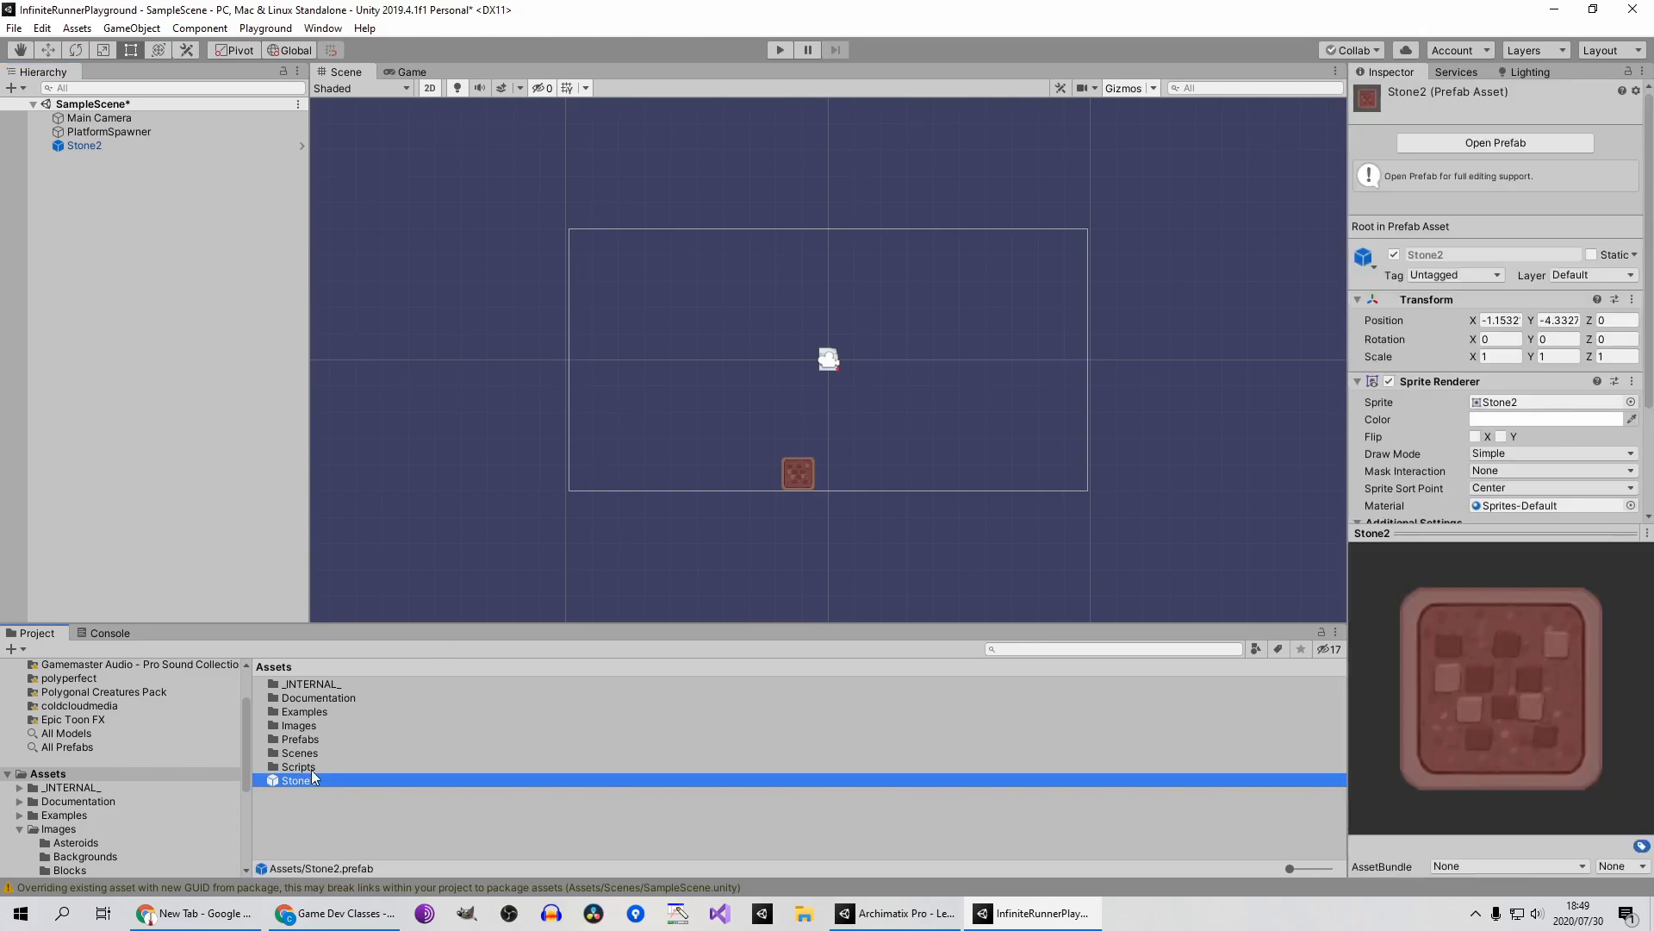
left_click(119, 188)
left_click(100, 146)
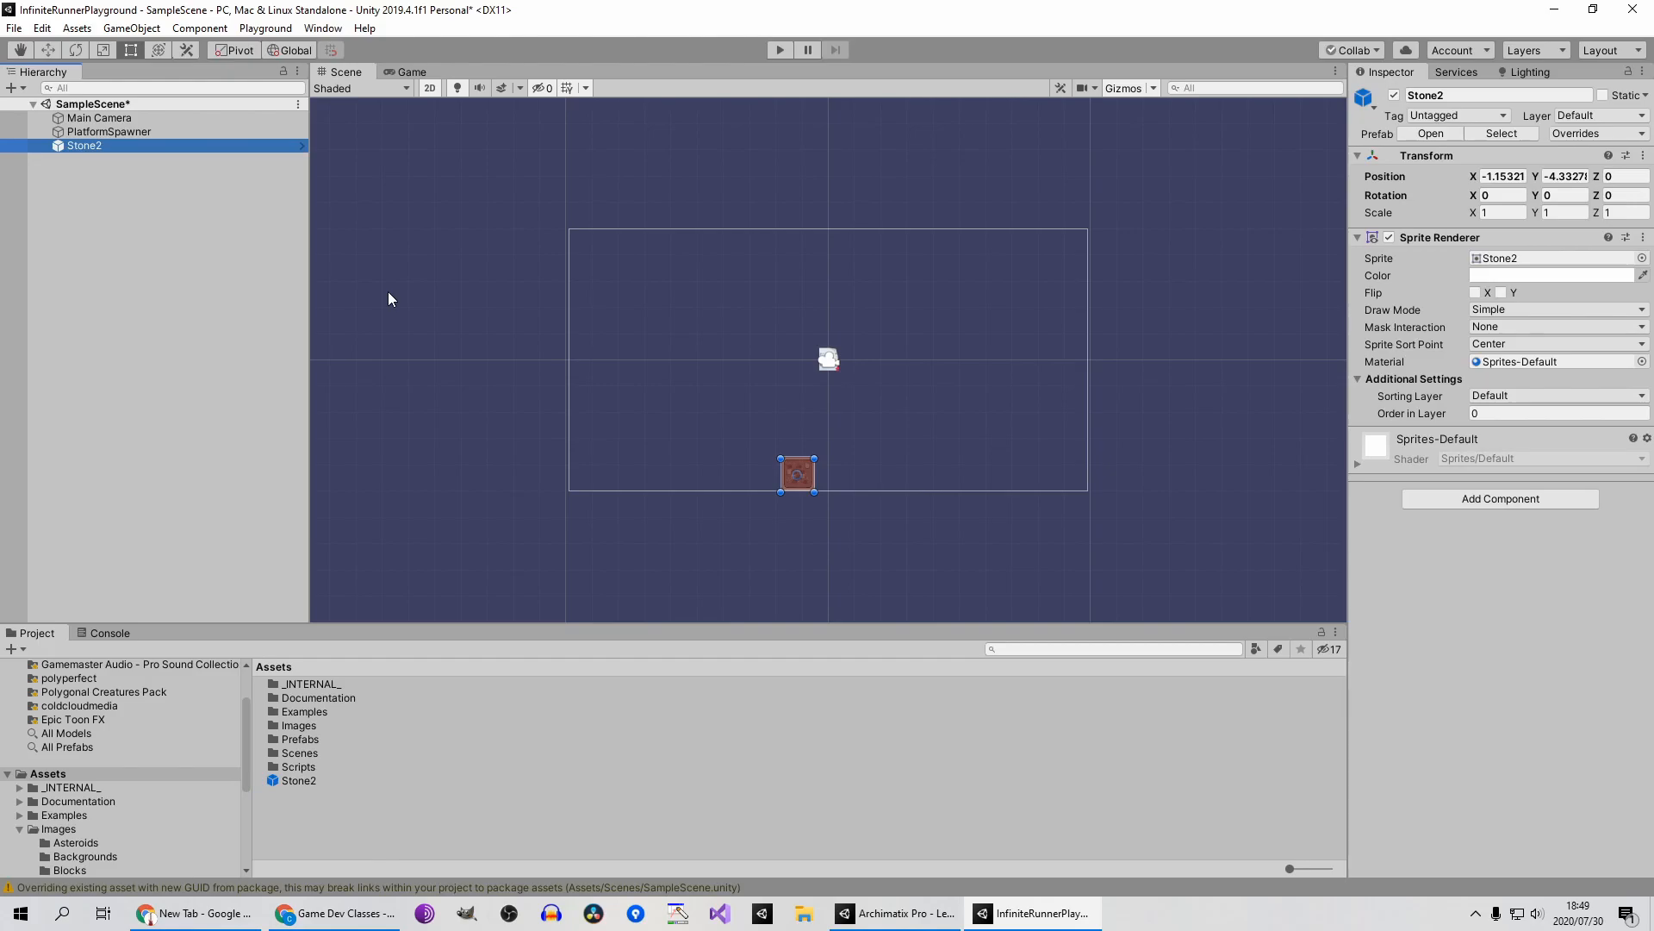
key("Delete")
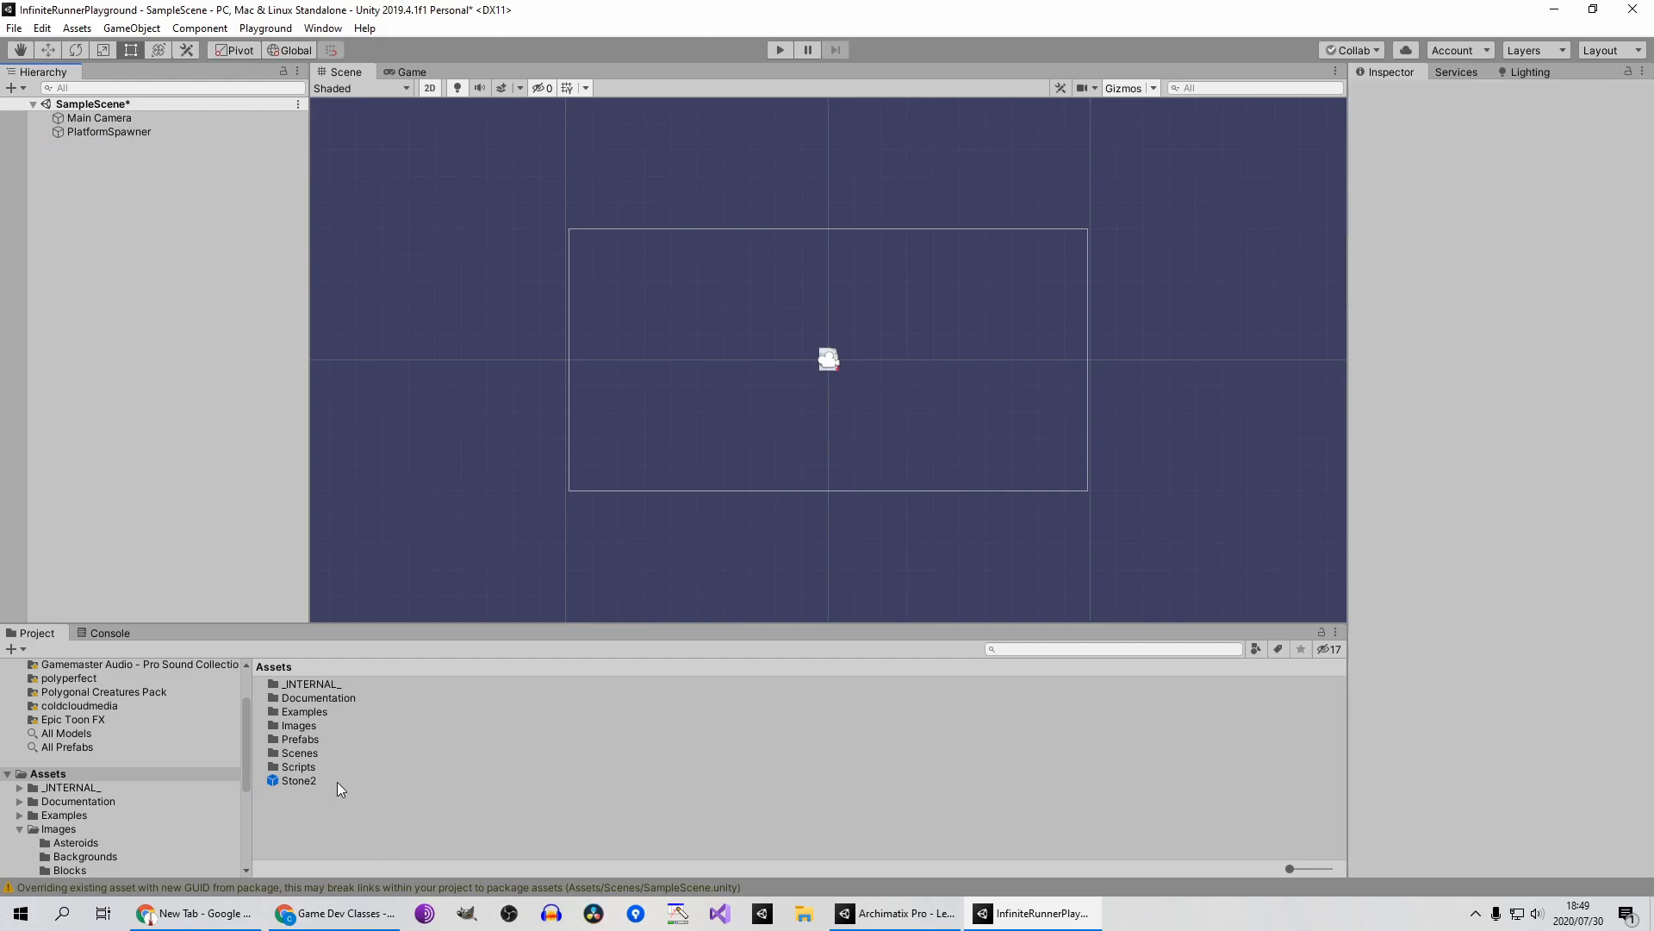
Assign the Stone2 prefab as the PlatformSpawner's Prefab To Spawn
left_click(108, 132)
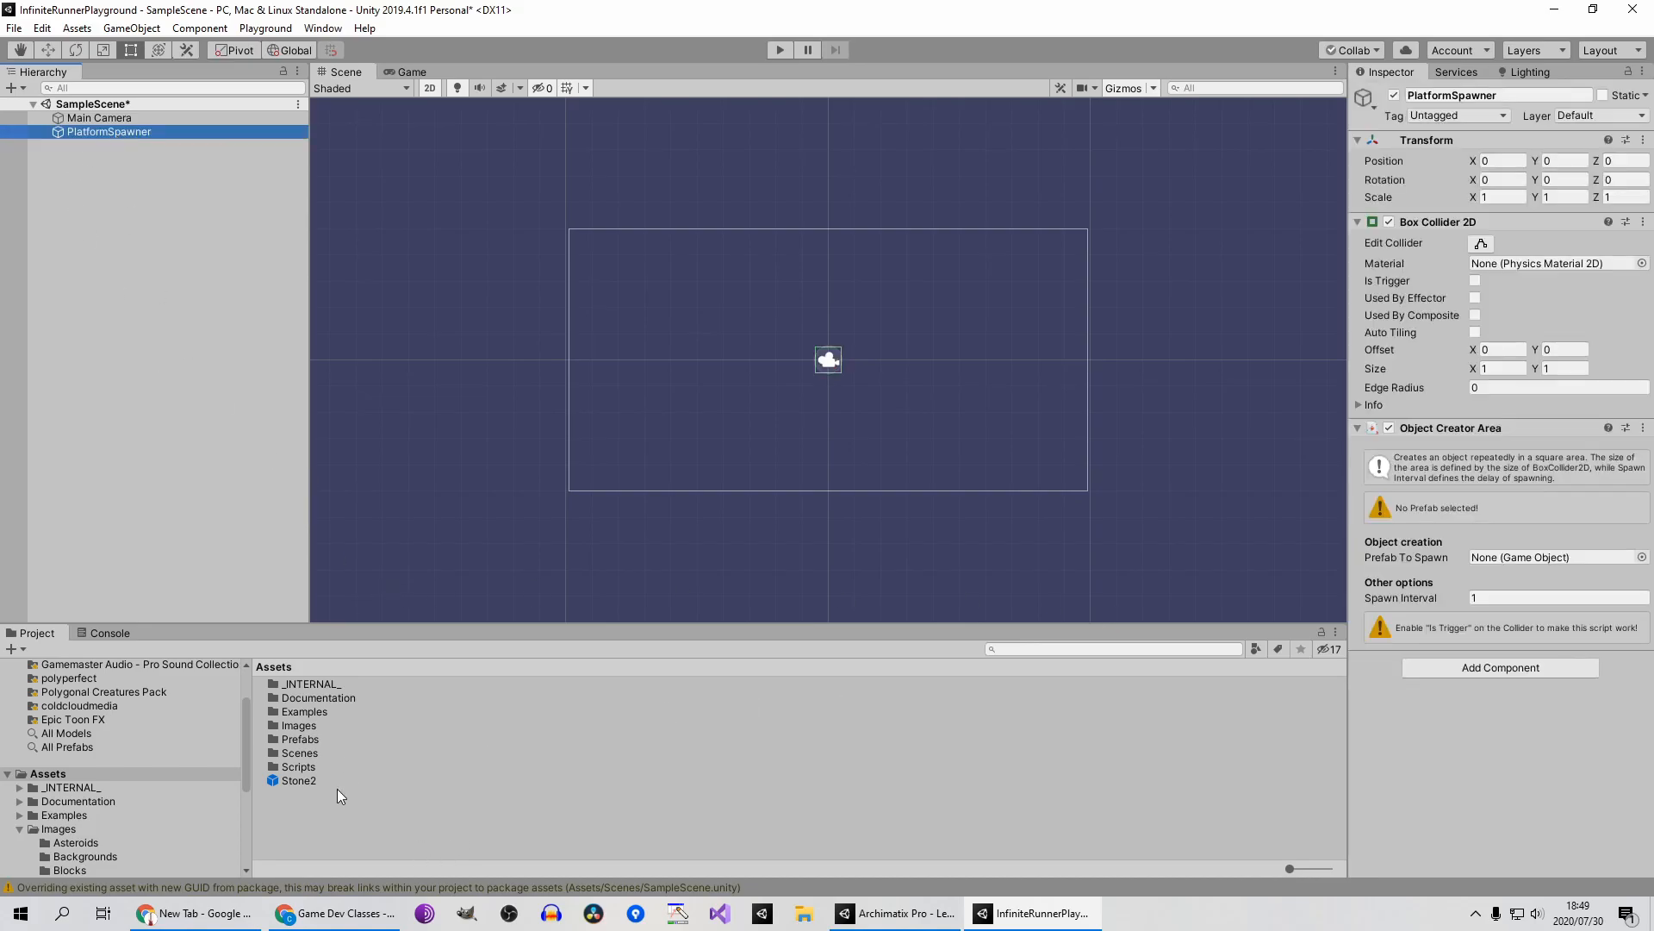
left_click_drag(313, 780, 1508, 558)
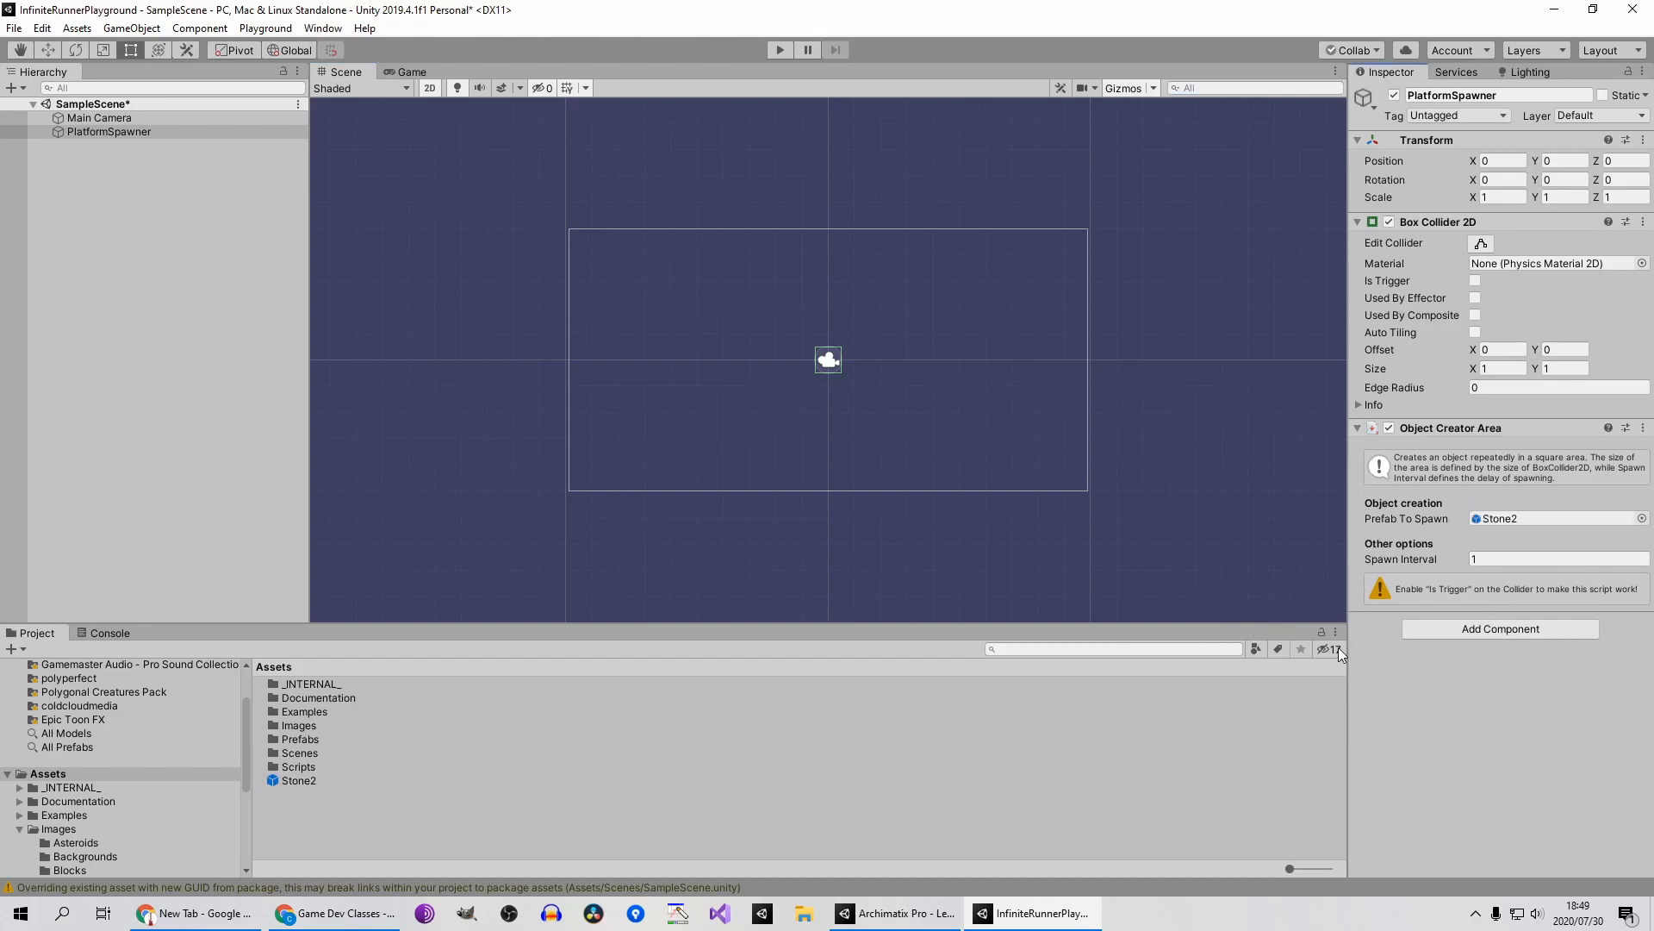
Rename the Stone2 prefab asset to Platform1
left_click(352, 780)
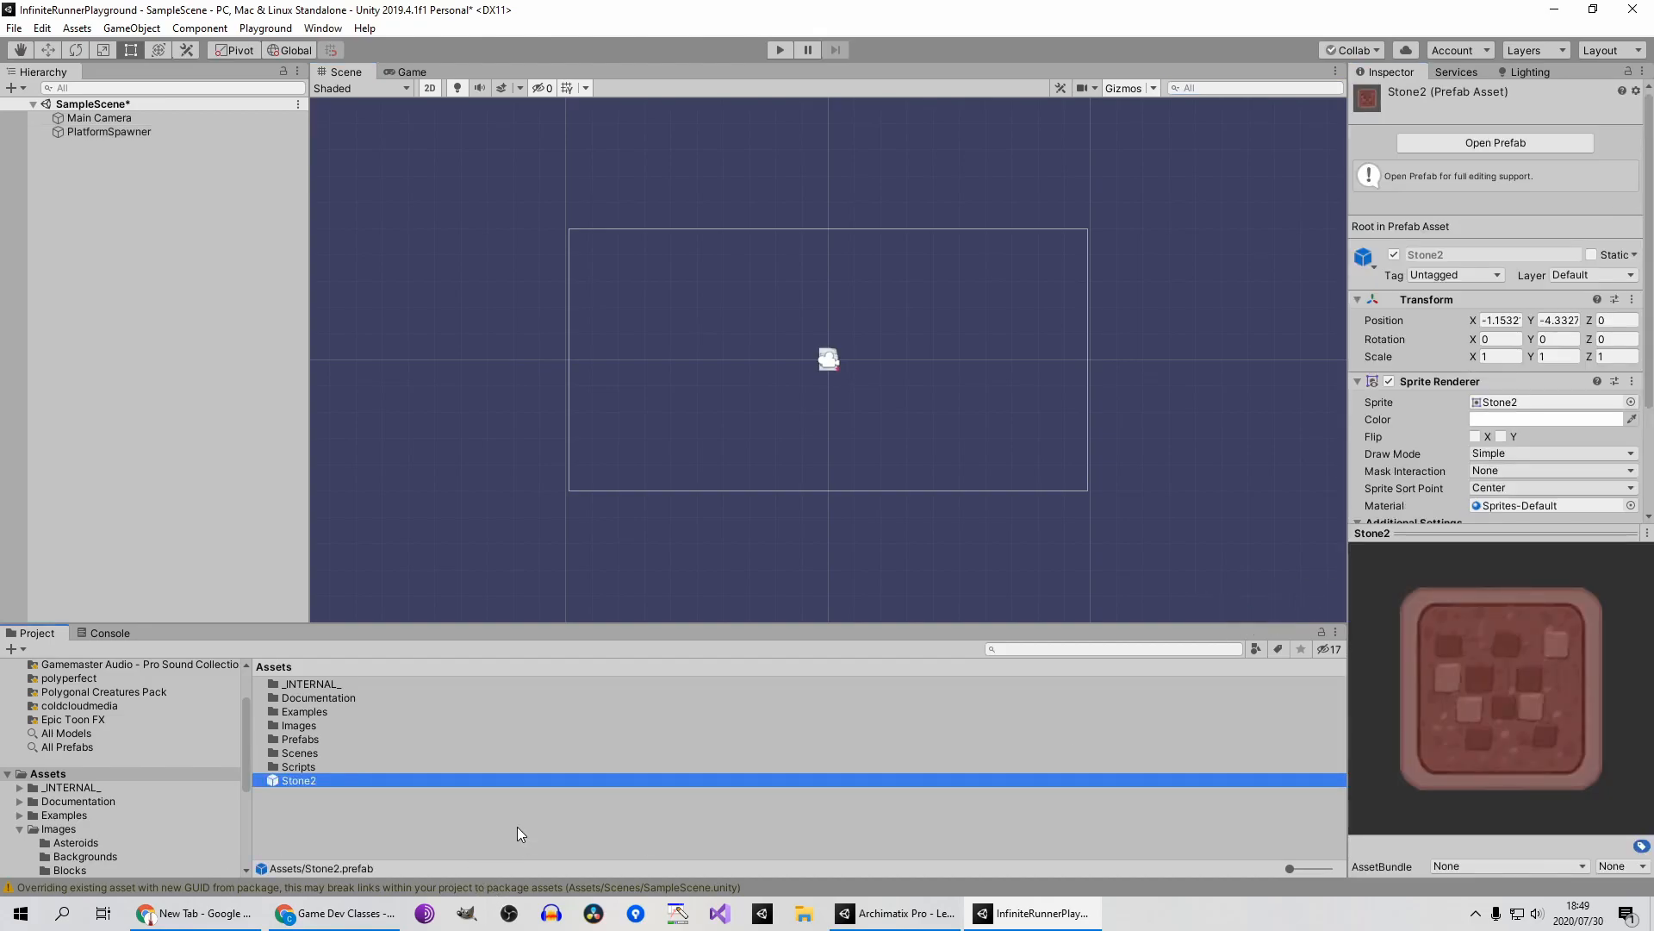
key("F2")
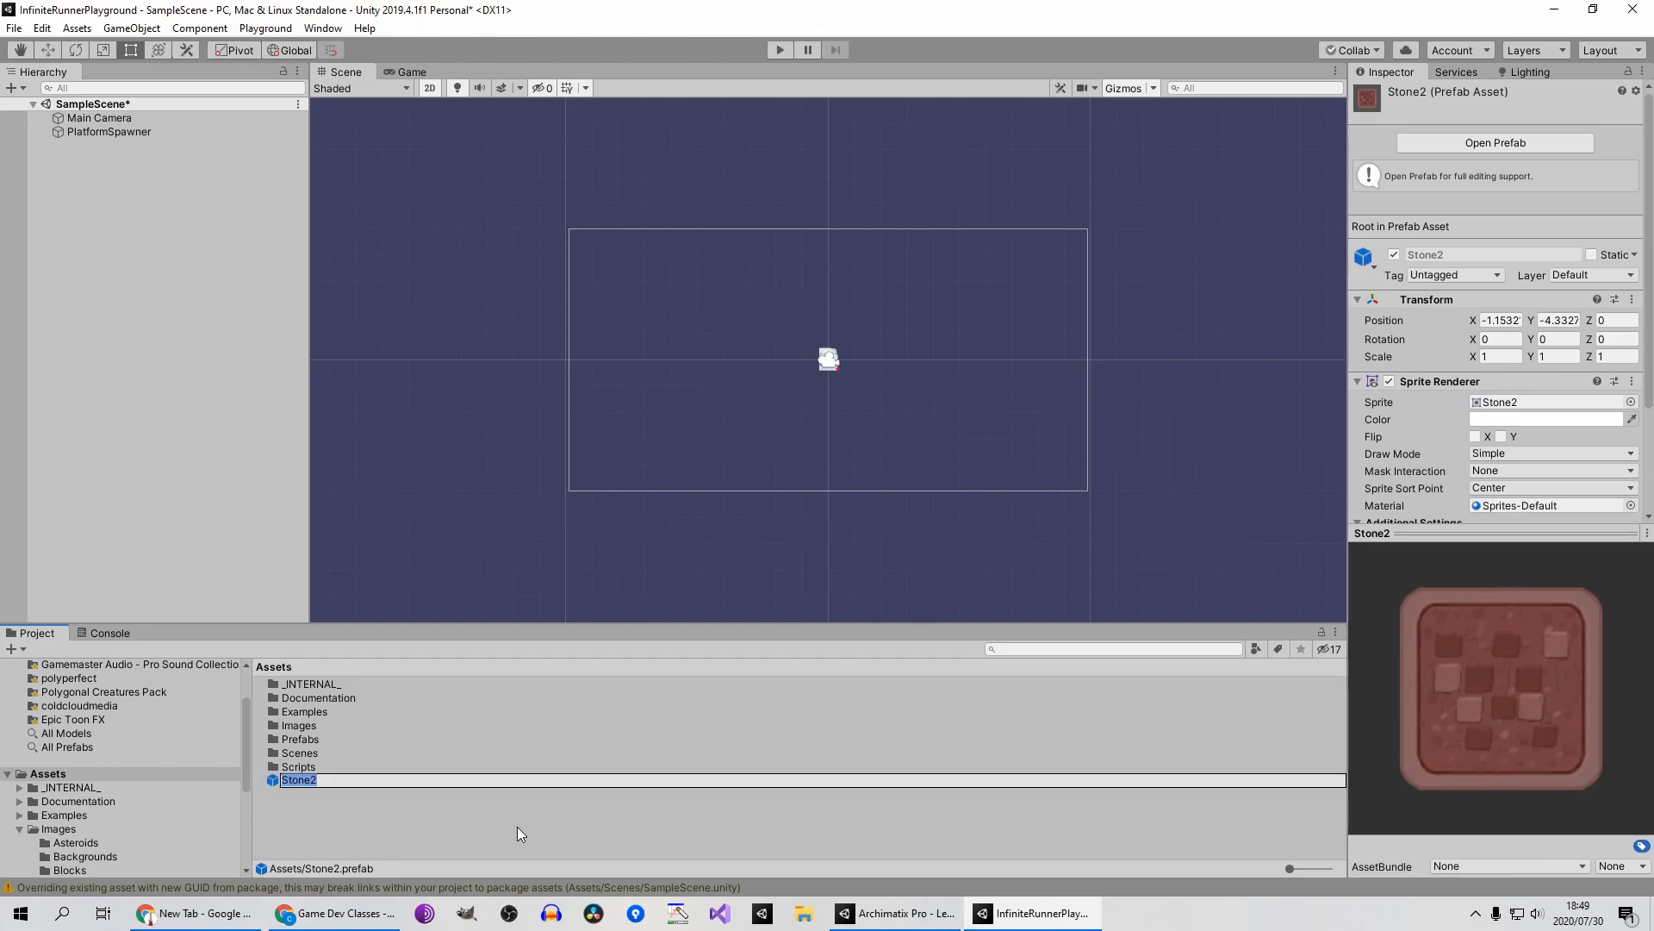
key("End")
key("BackSpace")
key("BackSpace")
key("BackSpace")
key("BackSpace")
key("BackSpace")
key("BackSpace")
type("Platform1")
key("Return")
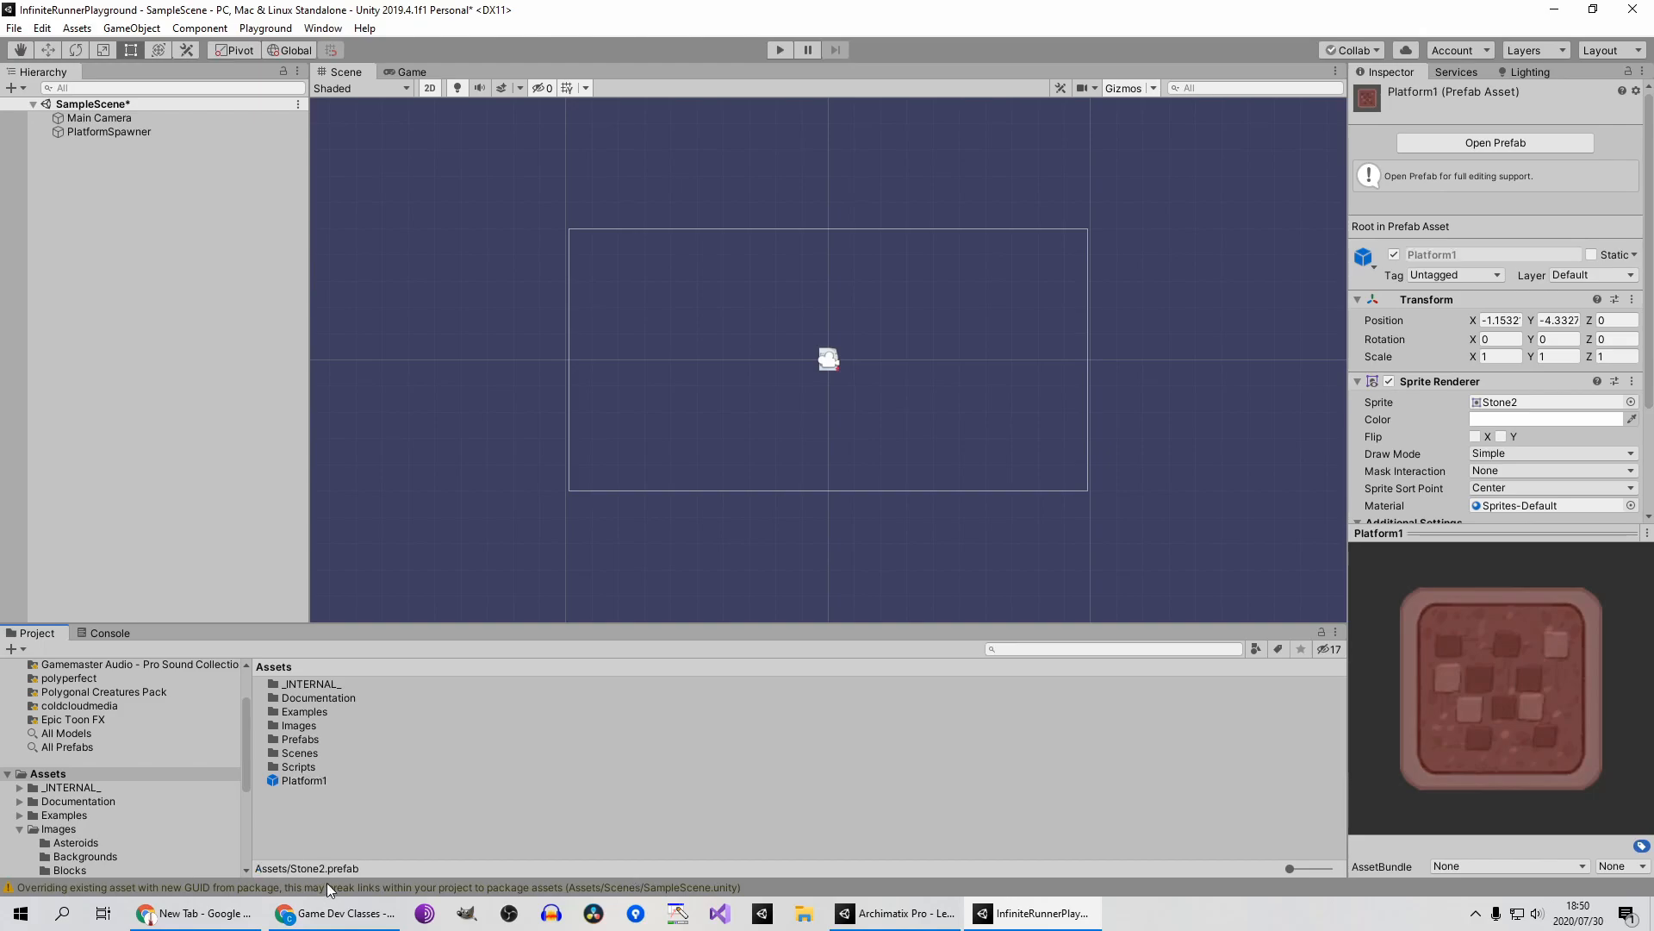
left_click(314, 782)
key("shift+Delete")
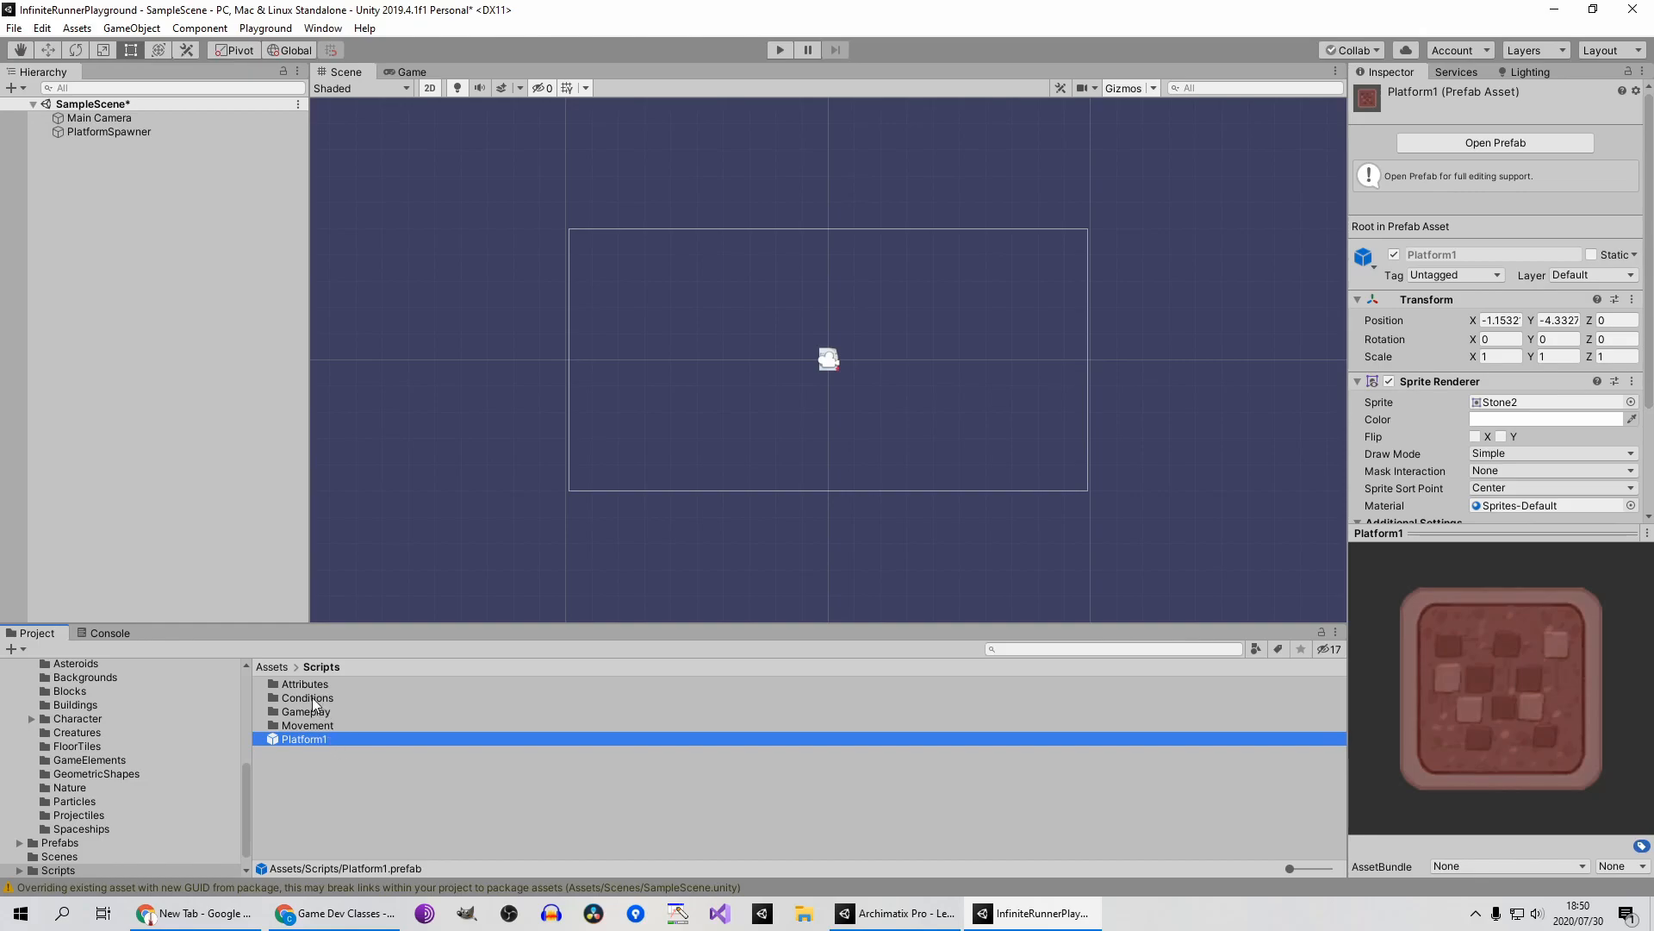
scroll(86, 744, "up", 3)
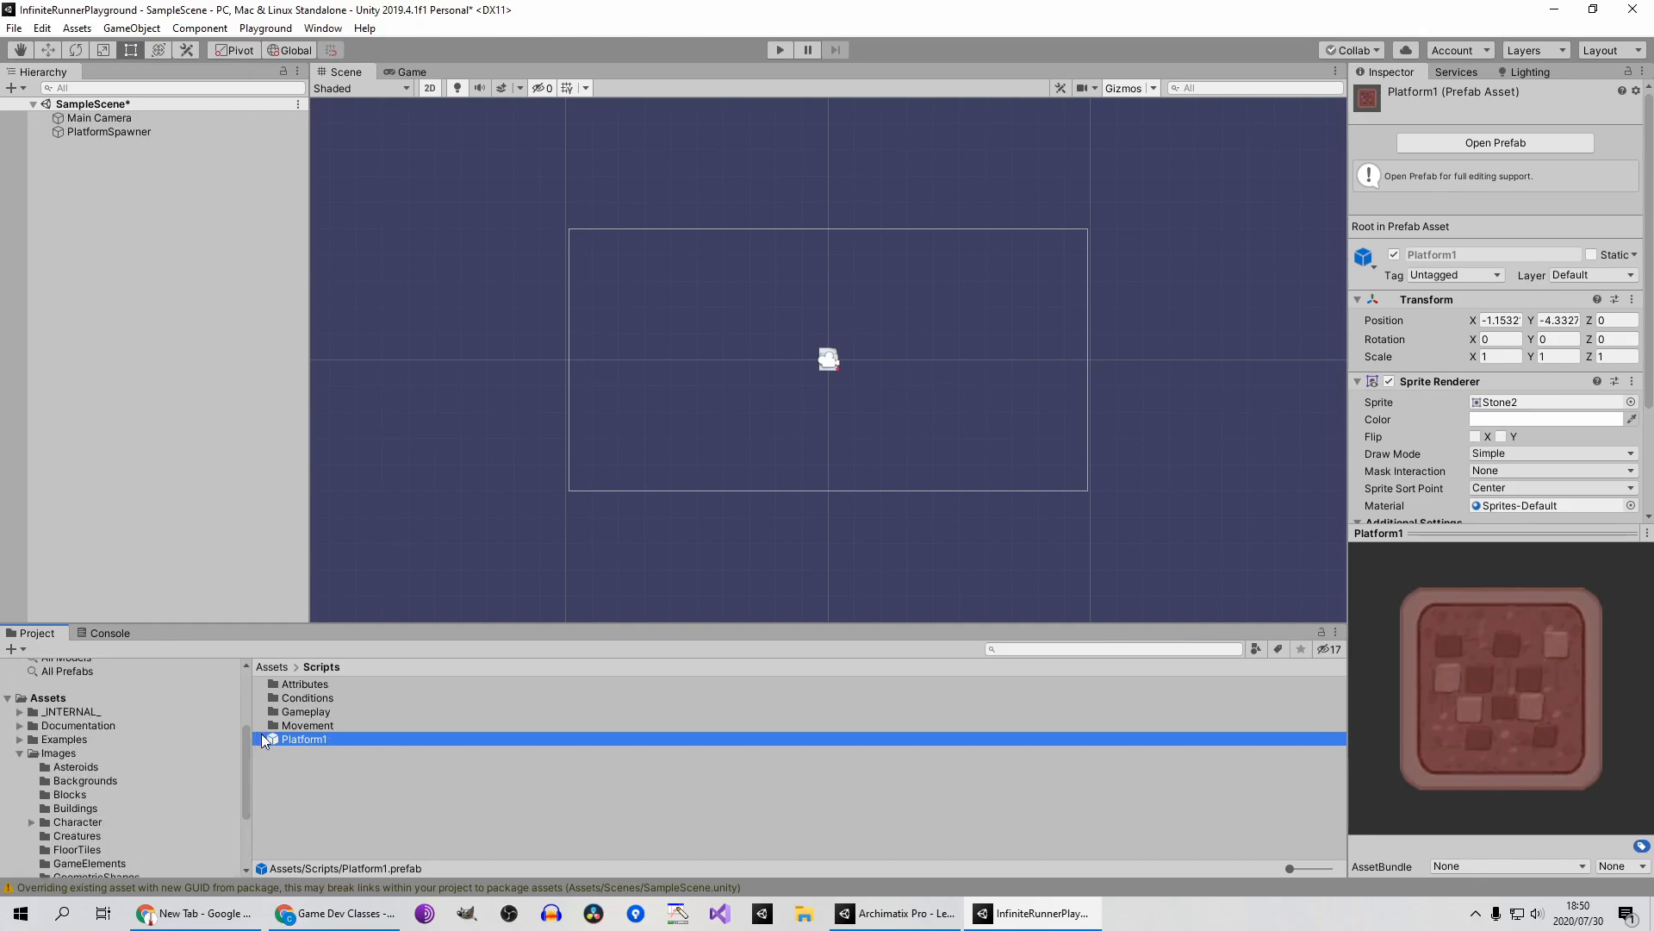
left_click_drag(300, 742, 31, 699)
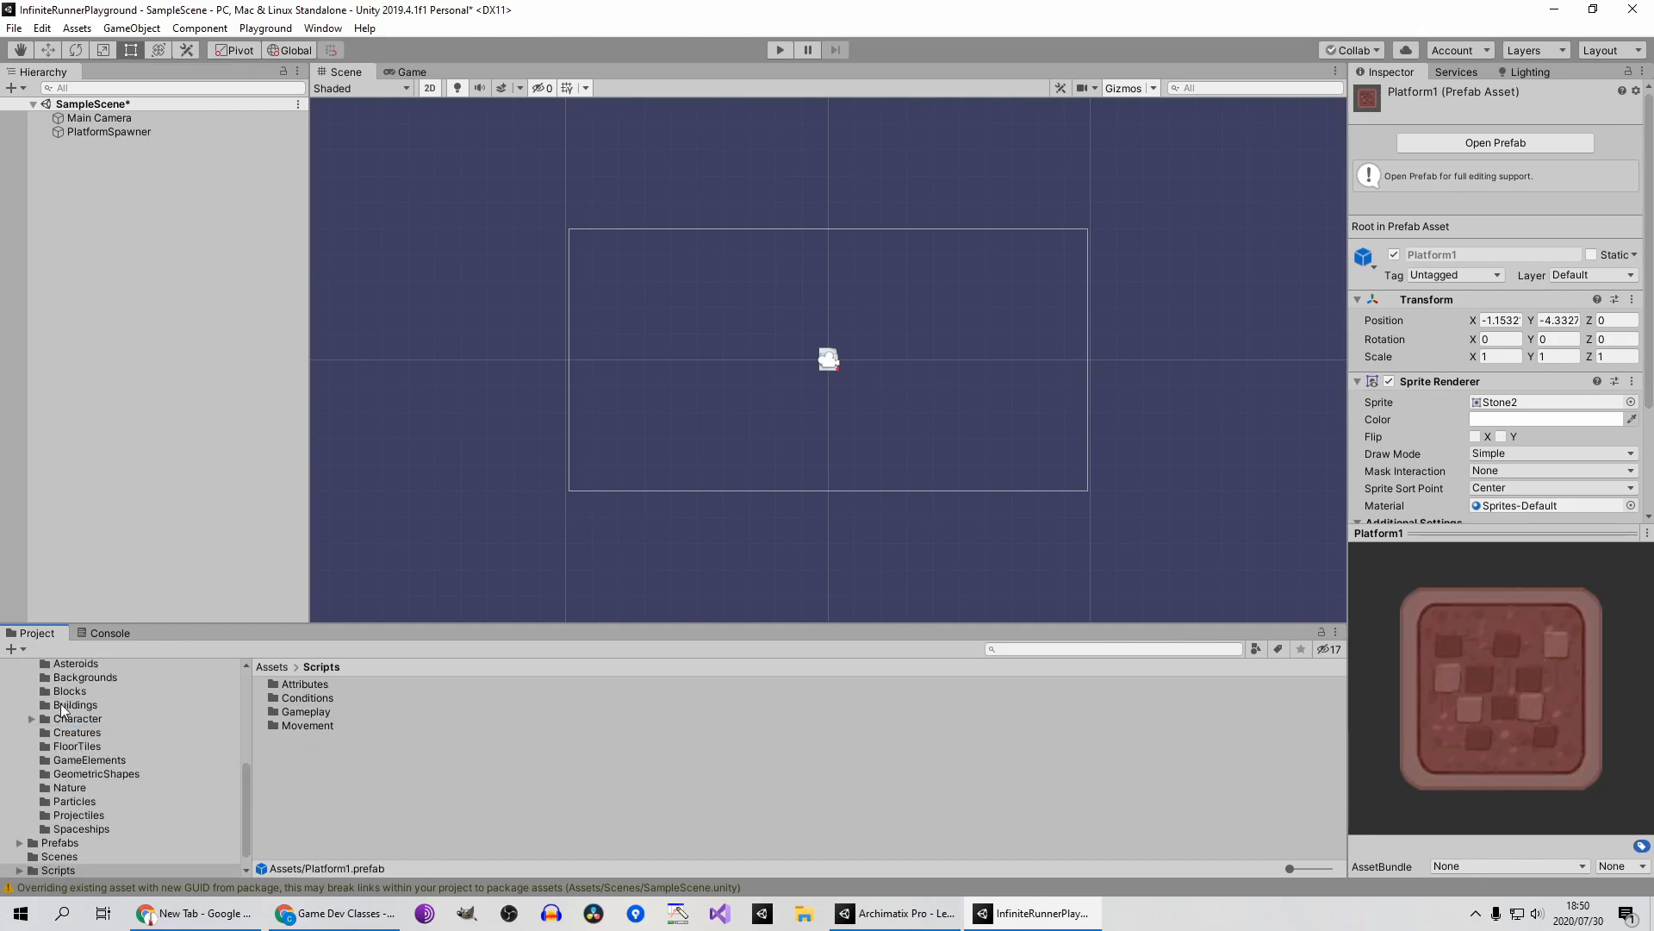
left_click(262, 668)
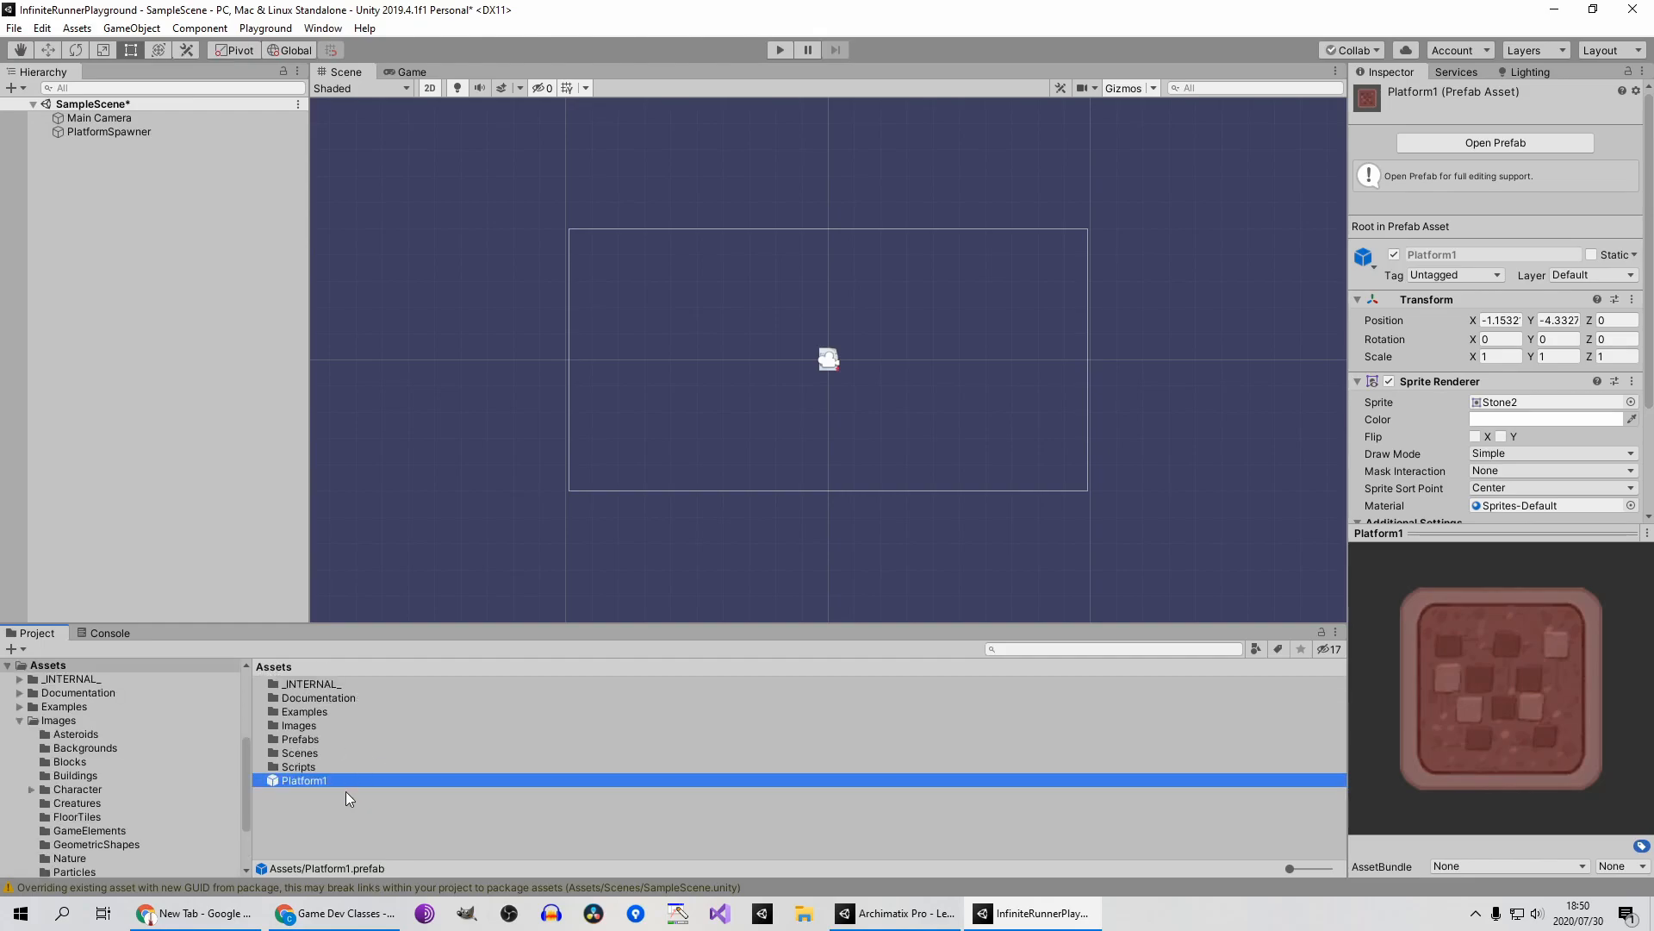
left_click(349, 794)
Set the PlatformSpawner's Spawn Interval to 3
left_click(97, 131)
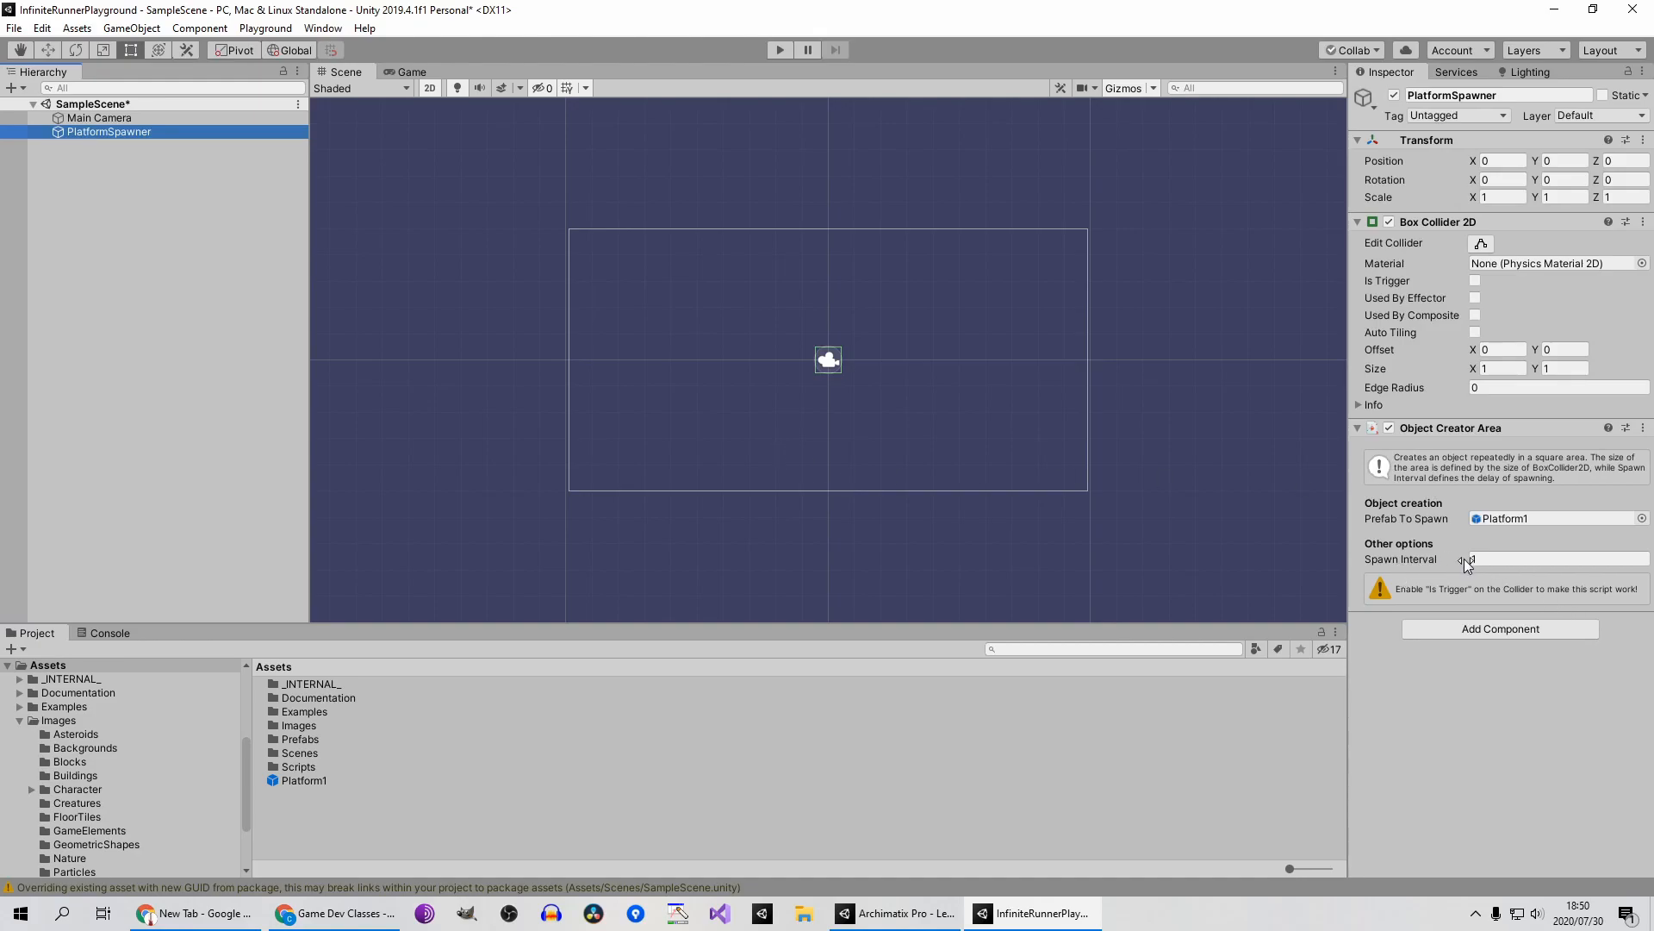
left_click(1504, 562)
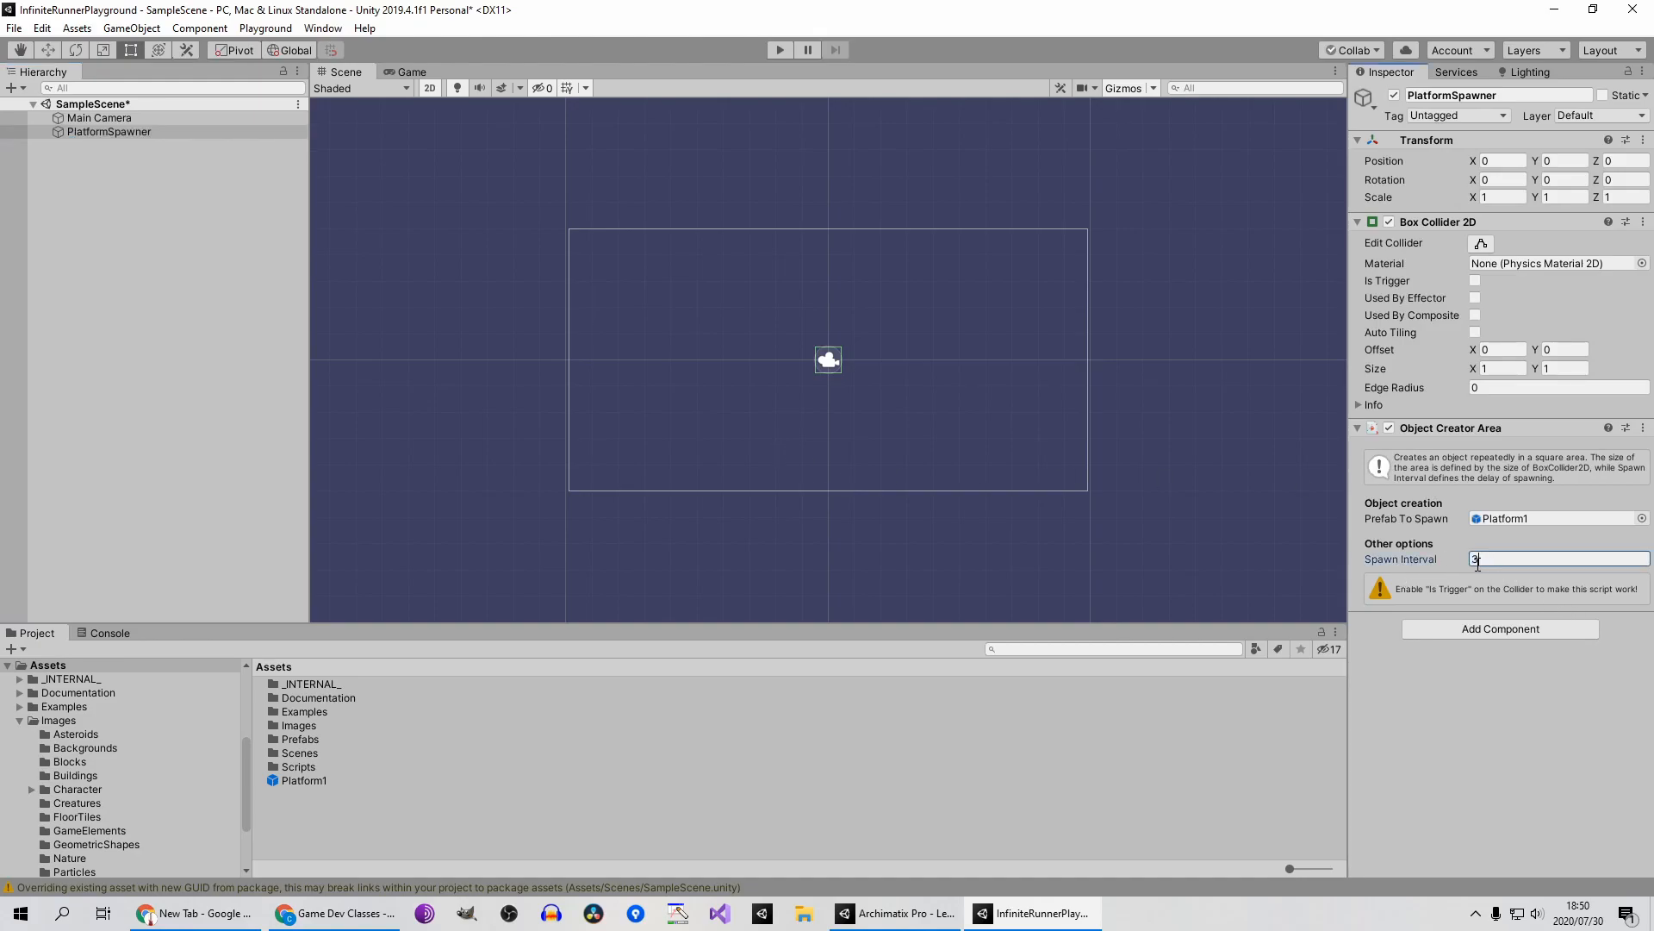
Run the game and examine the spawned Platform1 clones and their positions, including in the Scene view
left_click(774, 53)
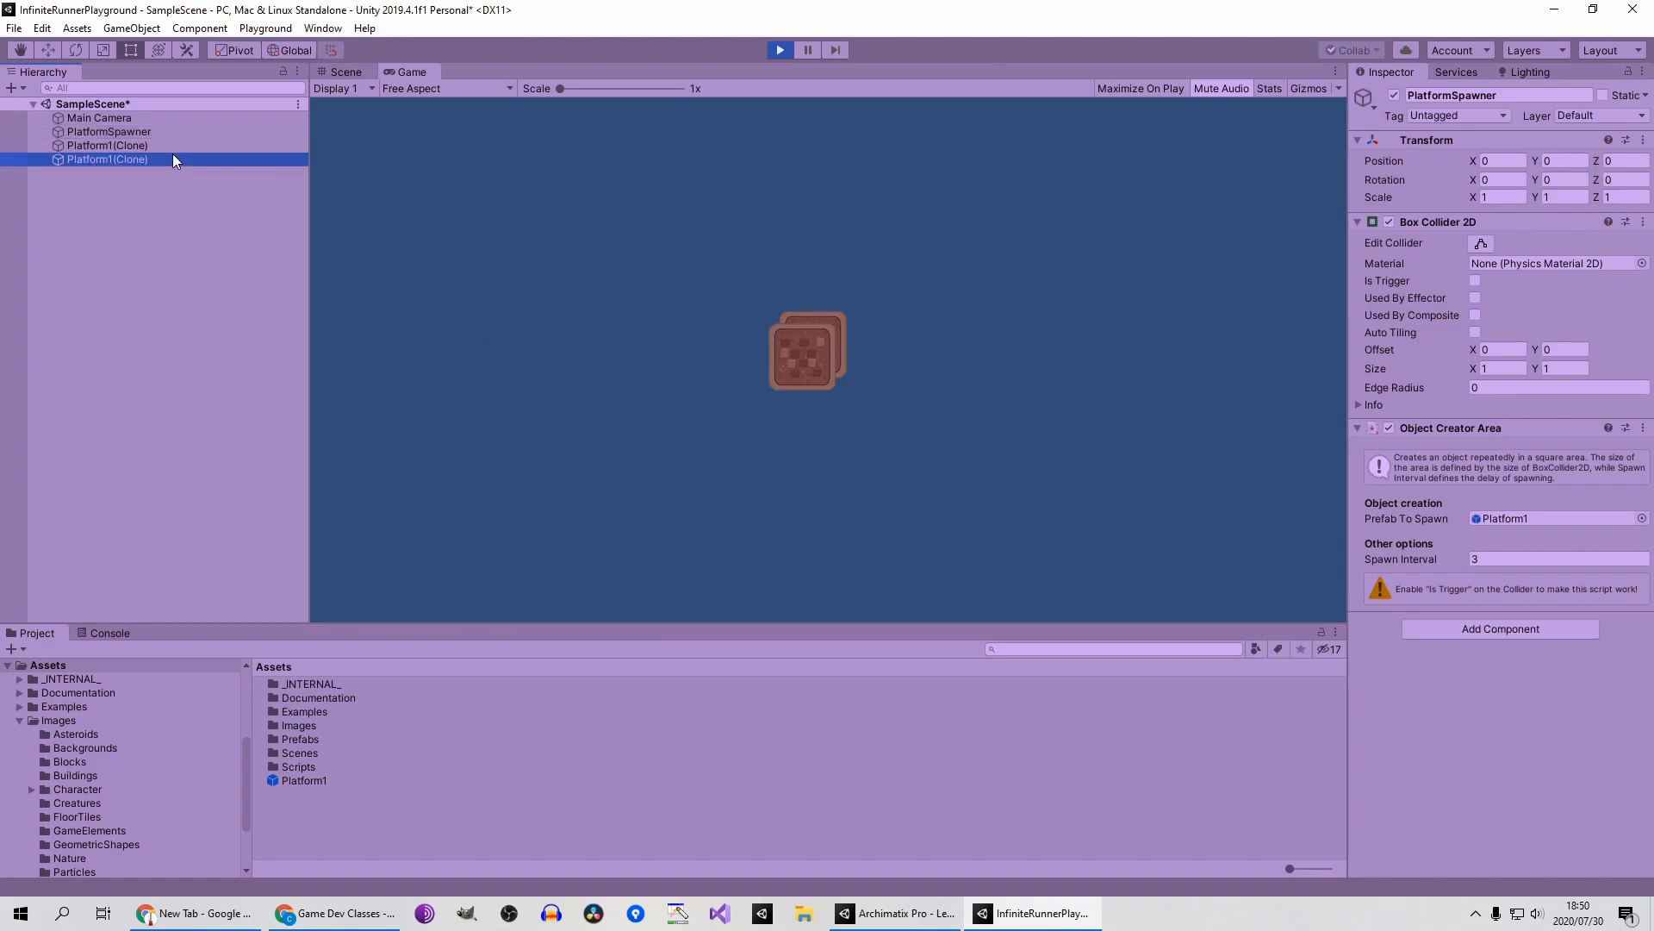
left_click(173, 158)
key("Up")
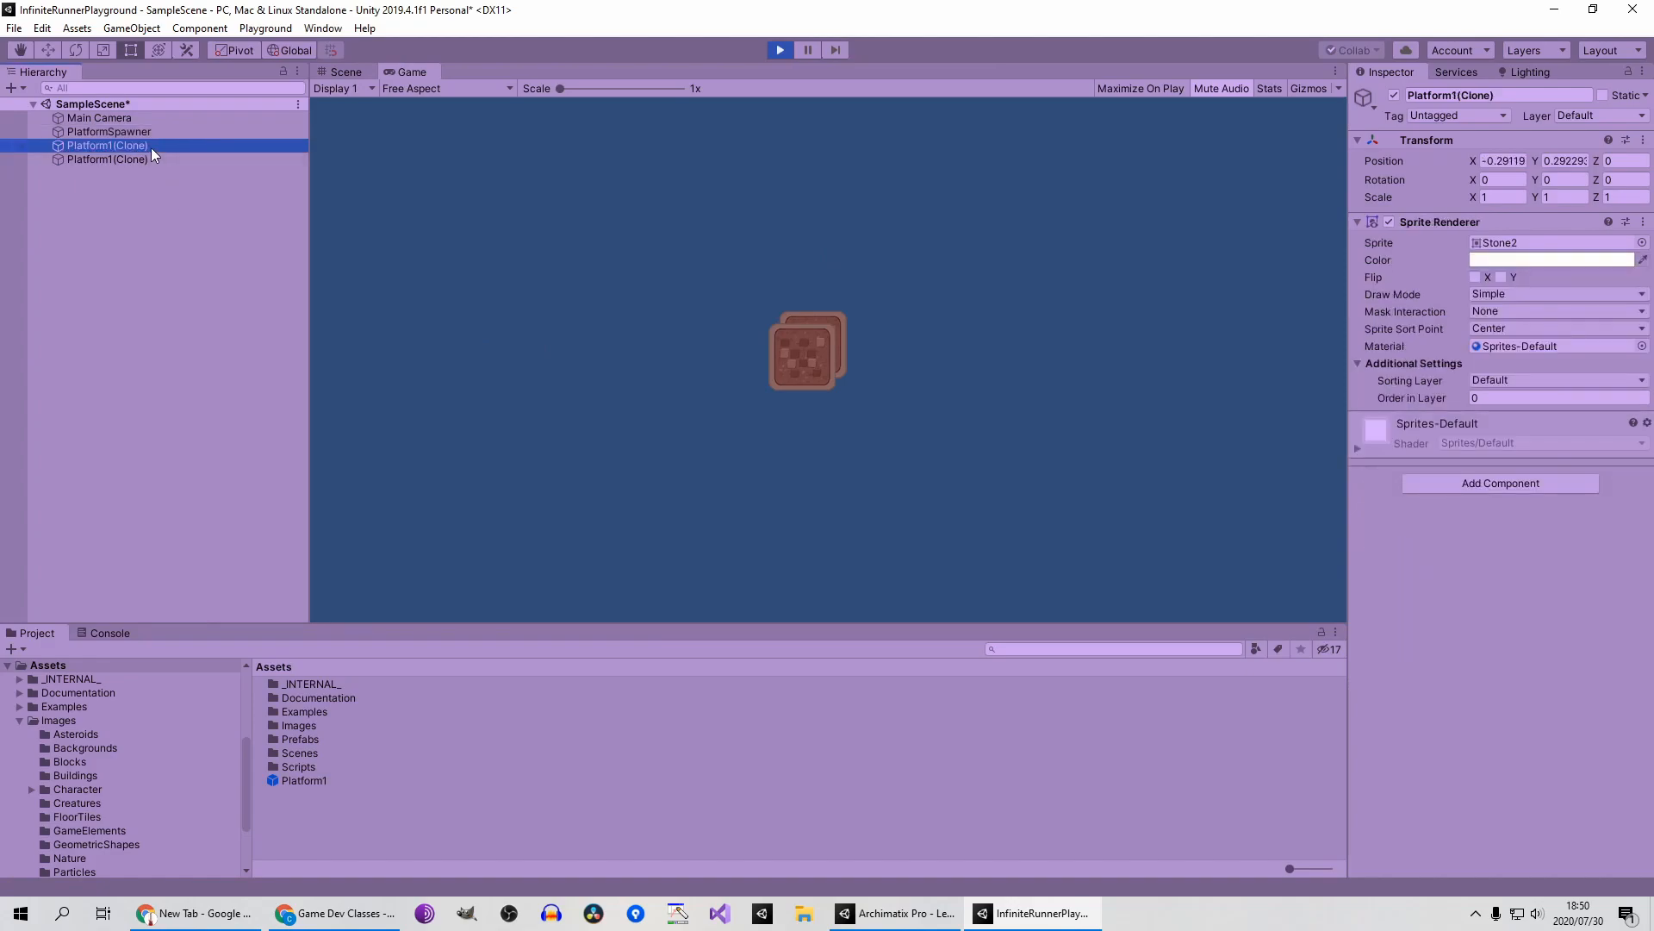
left_click(147, 138)
left_click(139, 144)
left_click(160, 164)
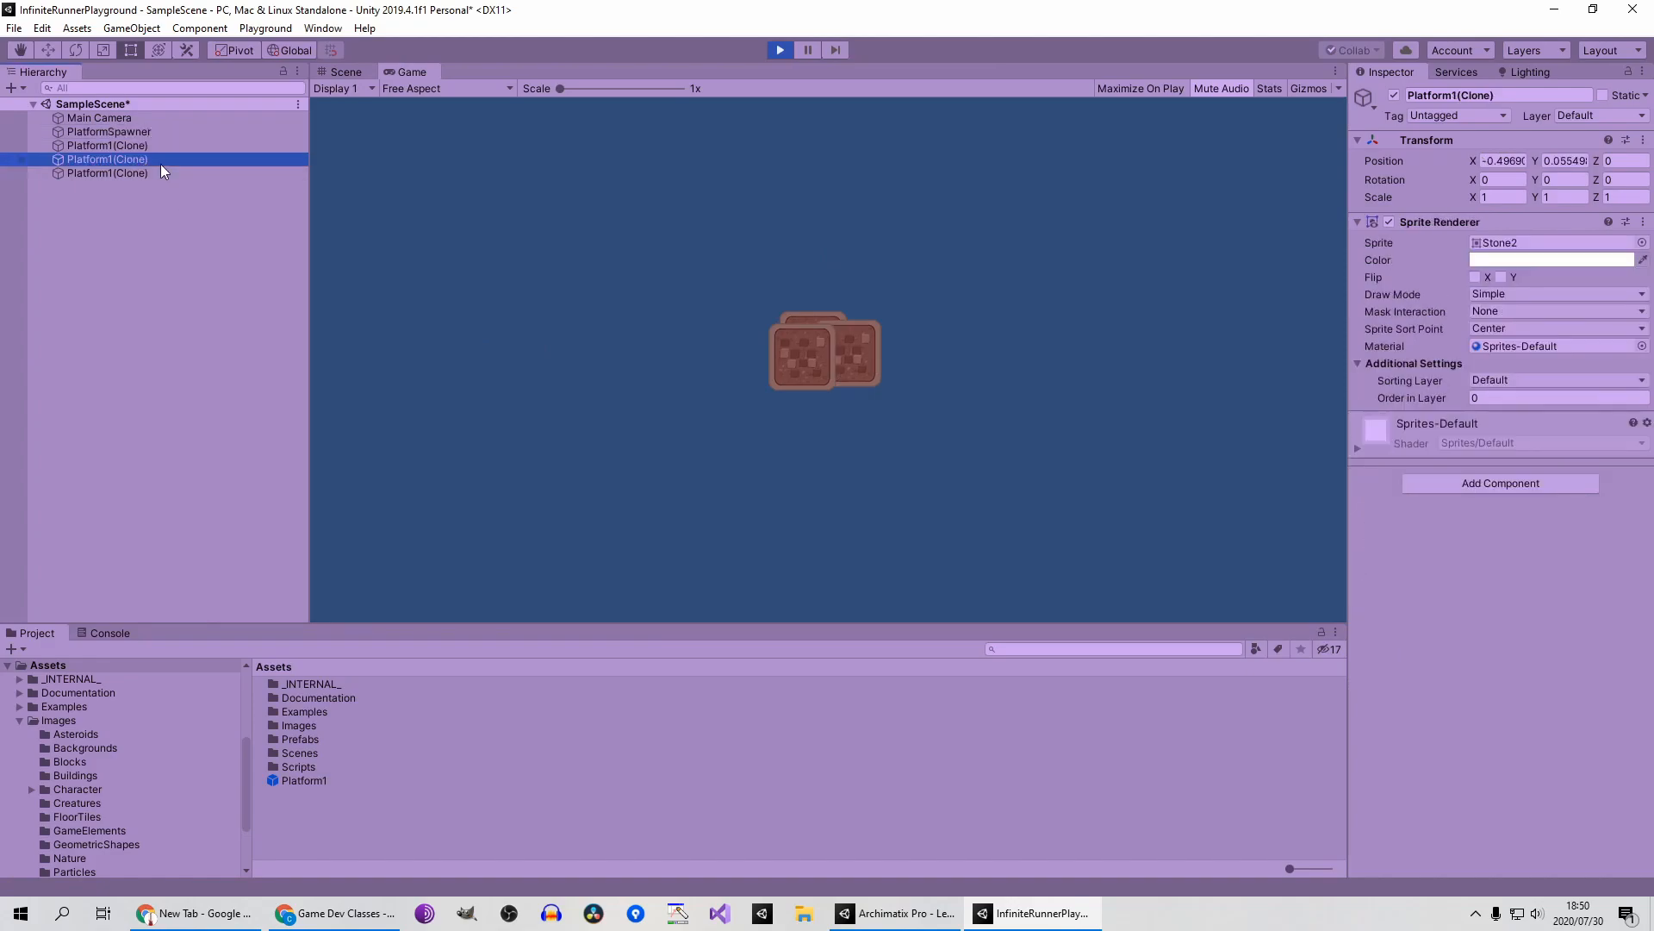
left_click(120, 134)
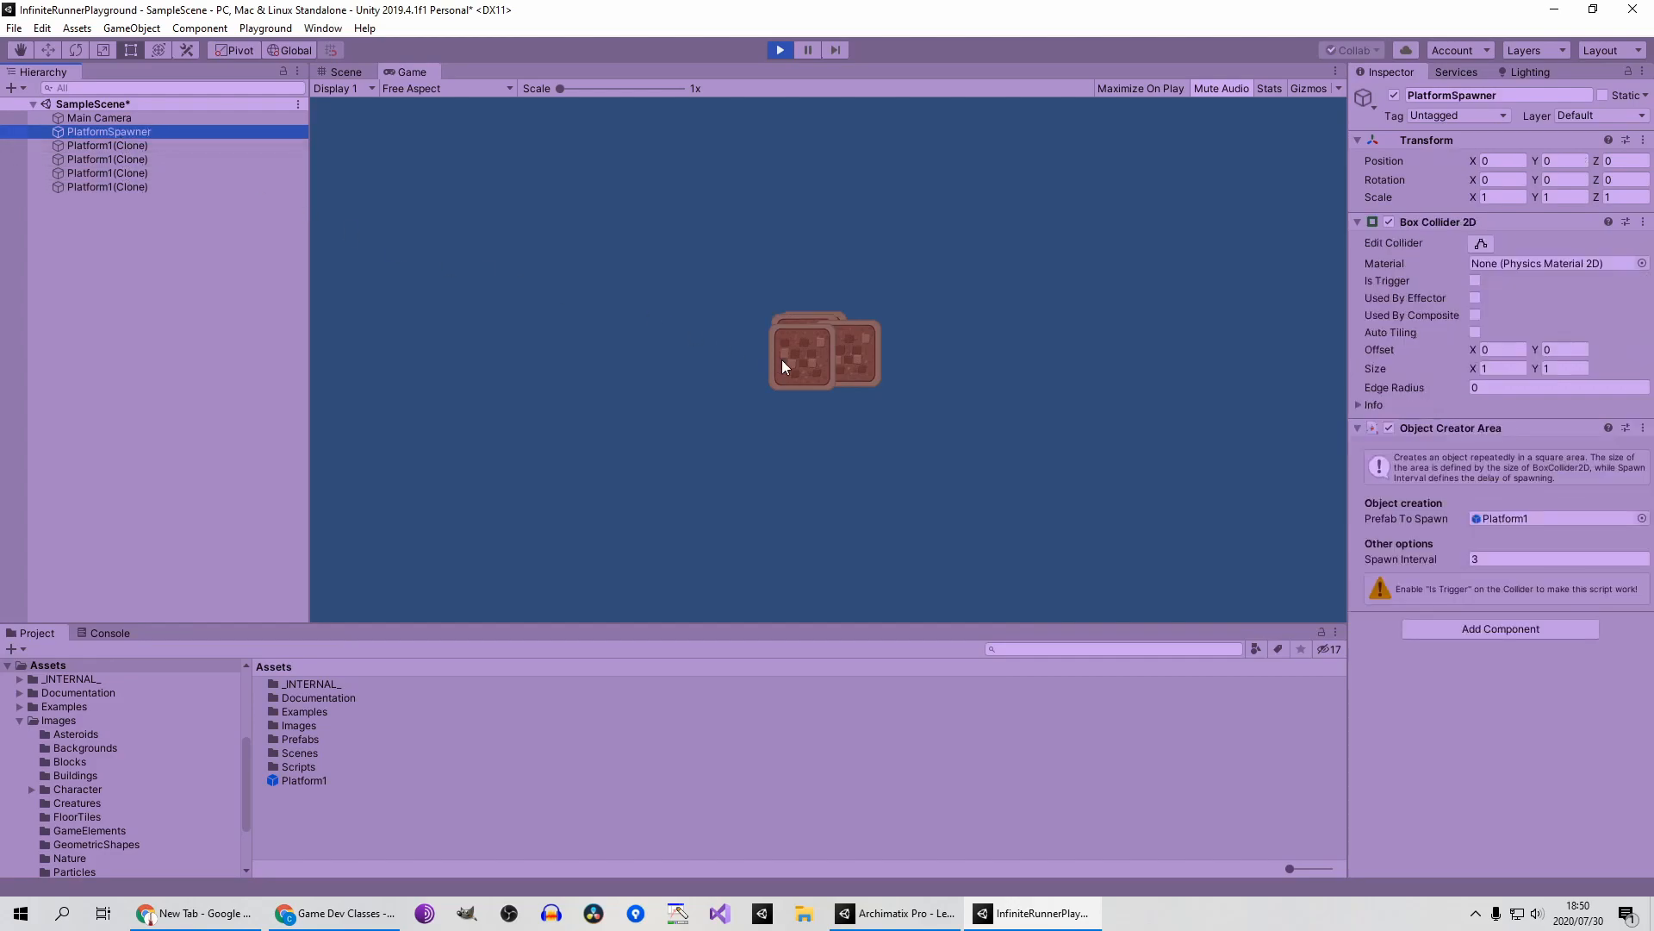
left_click(132, 173)
left_click(155, 187)
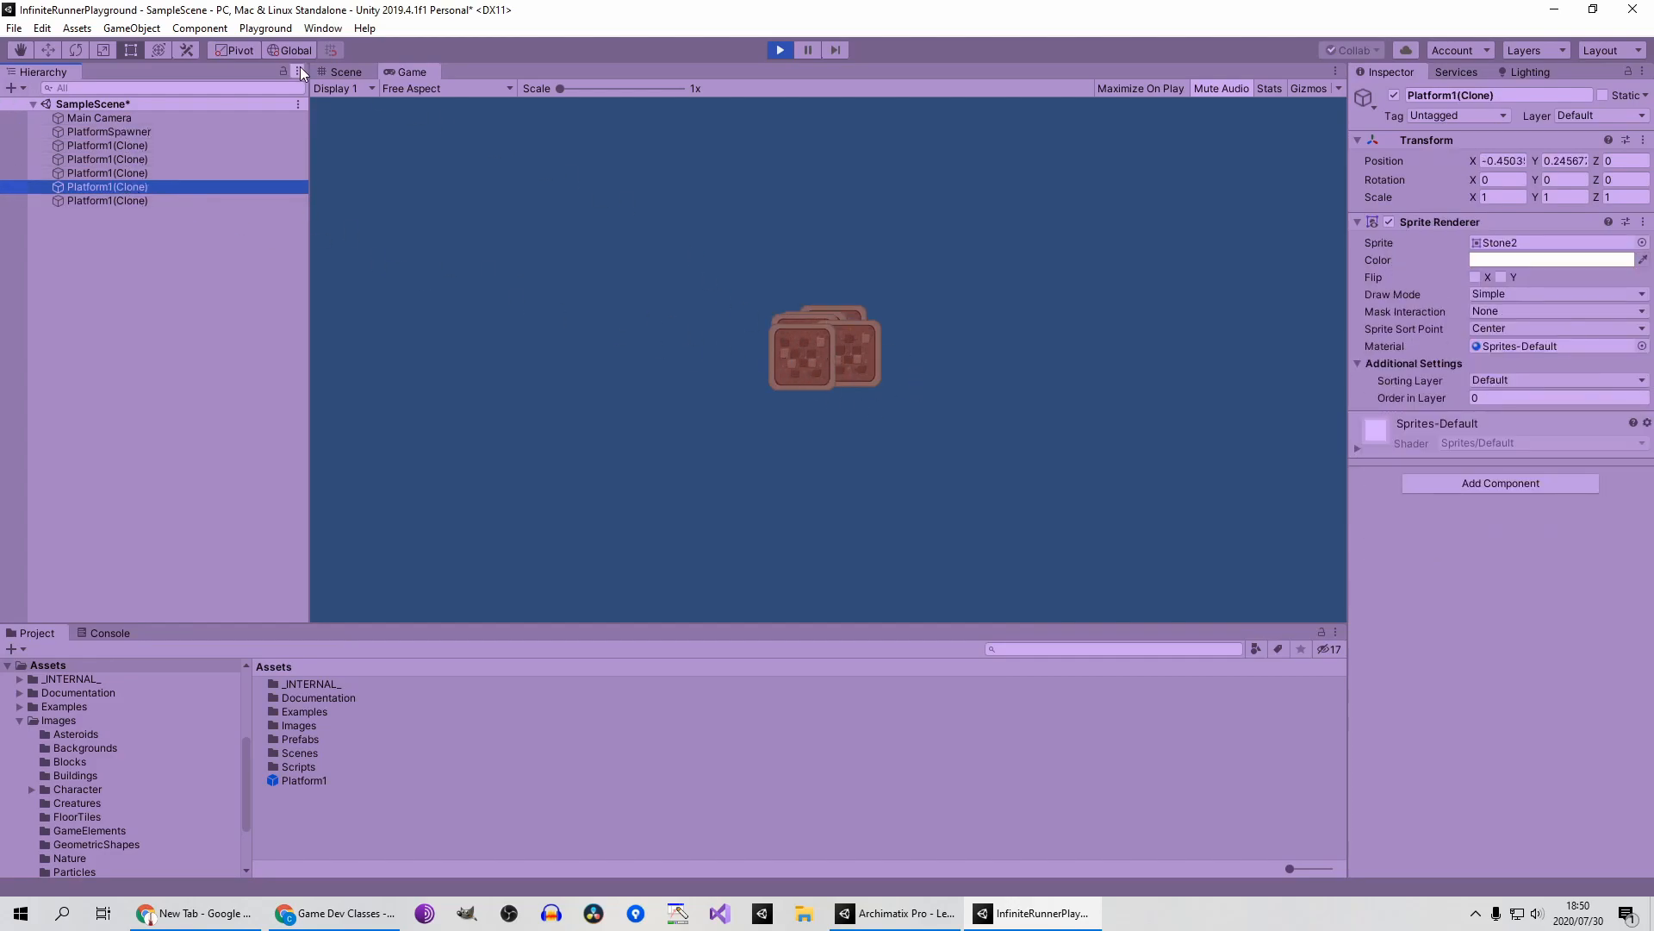
left_click(336, 74)
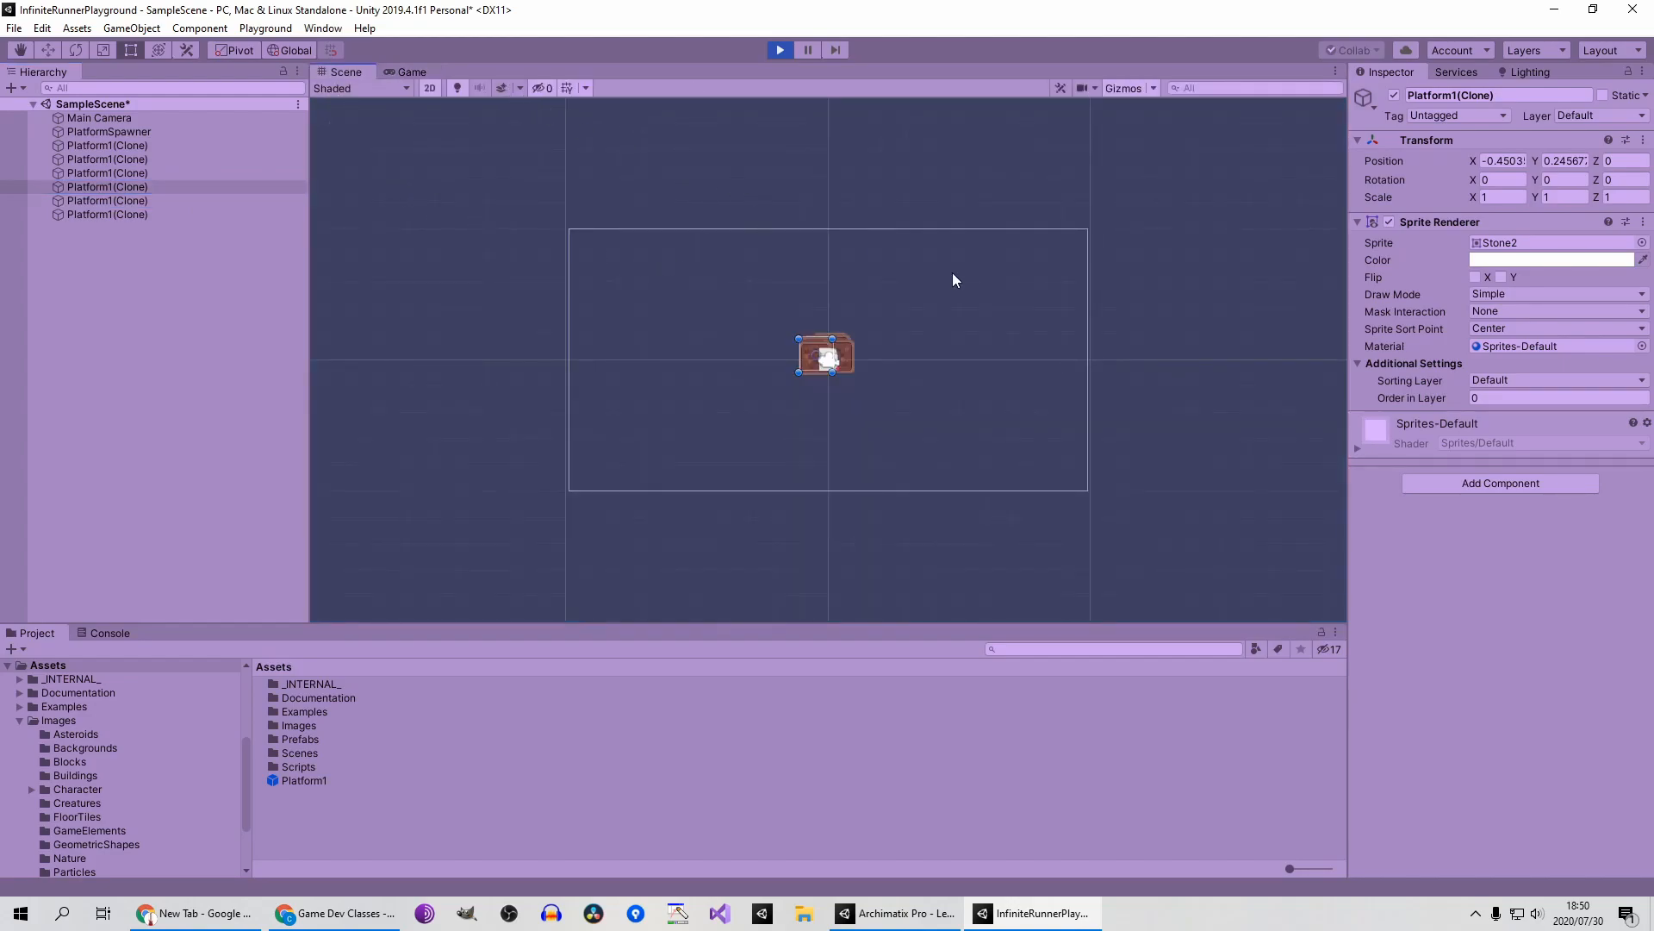
Enlarge the PlatformSpawner's Box Collider 2D size to about 5.06 by 5.33 during play to test the spawn area, and stop the game
left_click(128, 132)
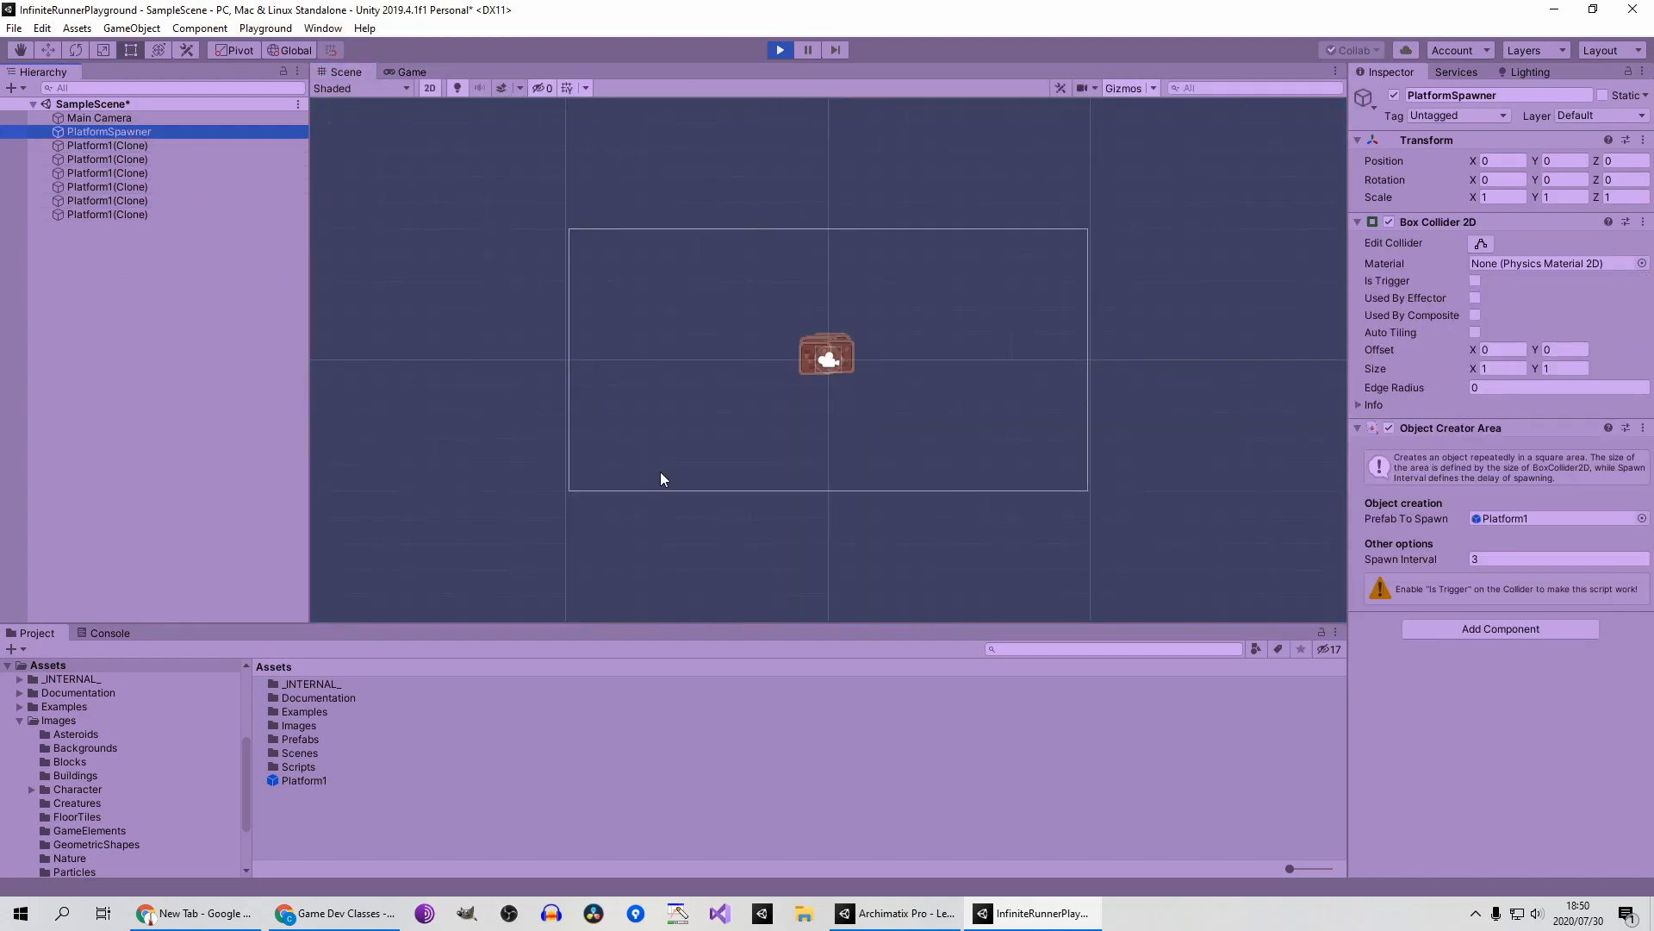
scroll(827, 496, "up", 5)
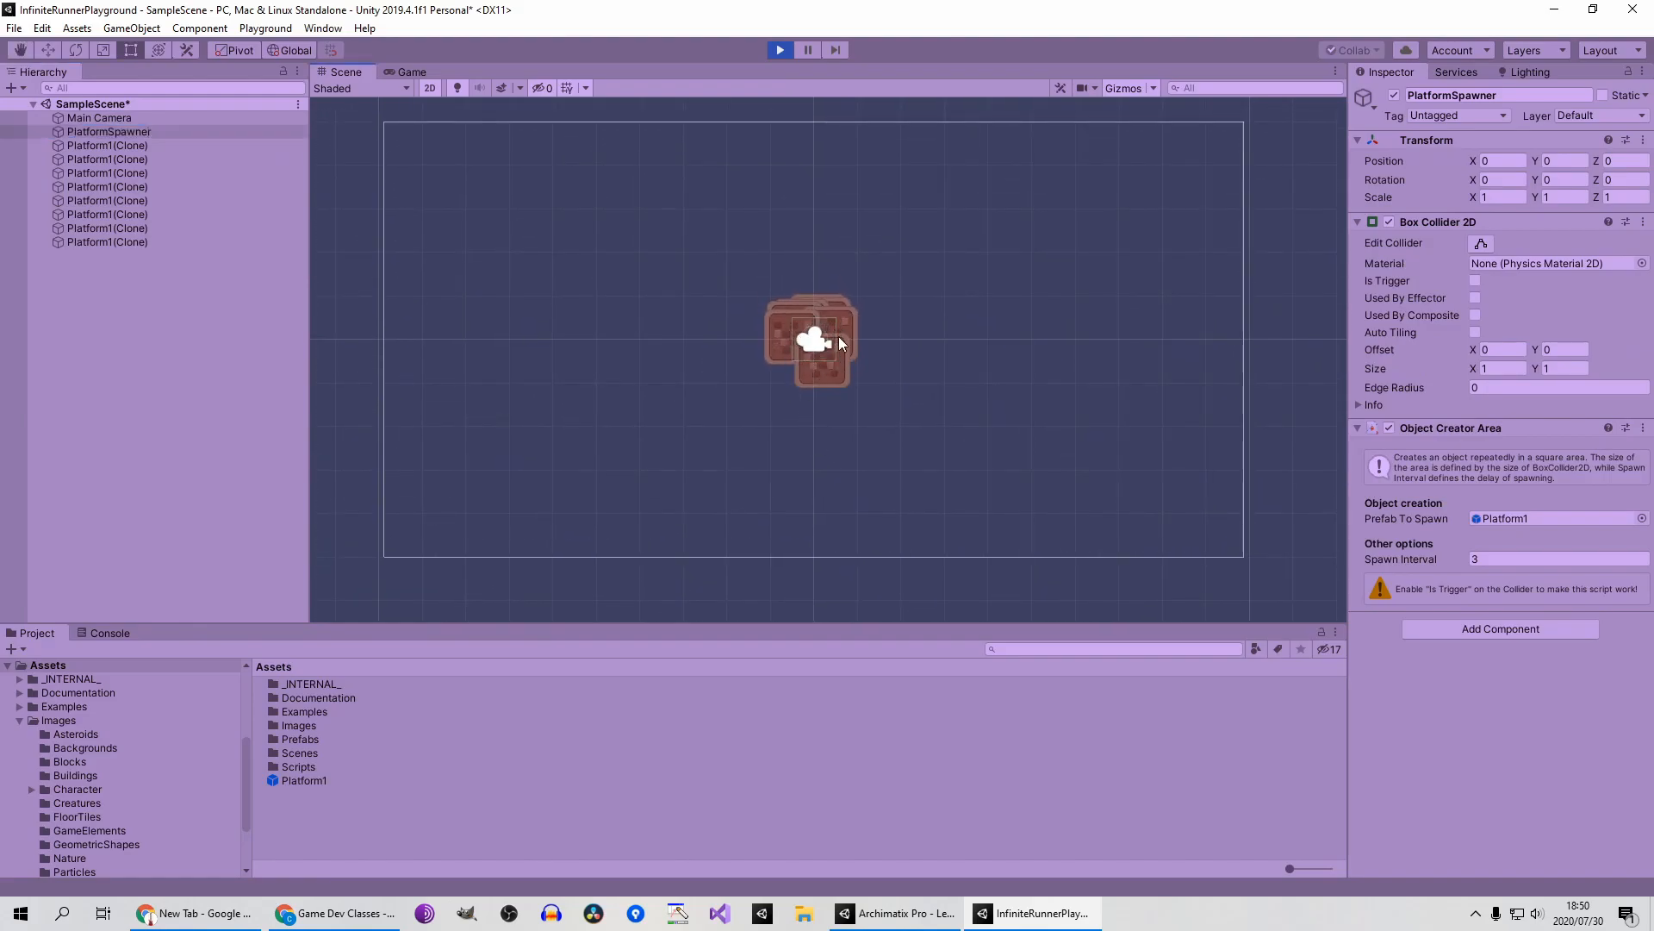
left_click(164, 133)
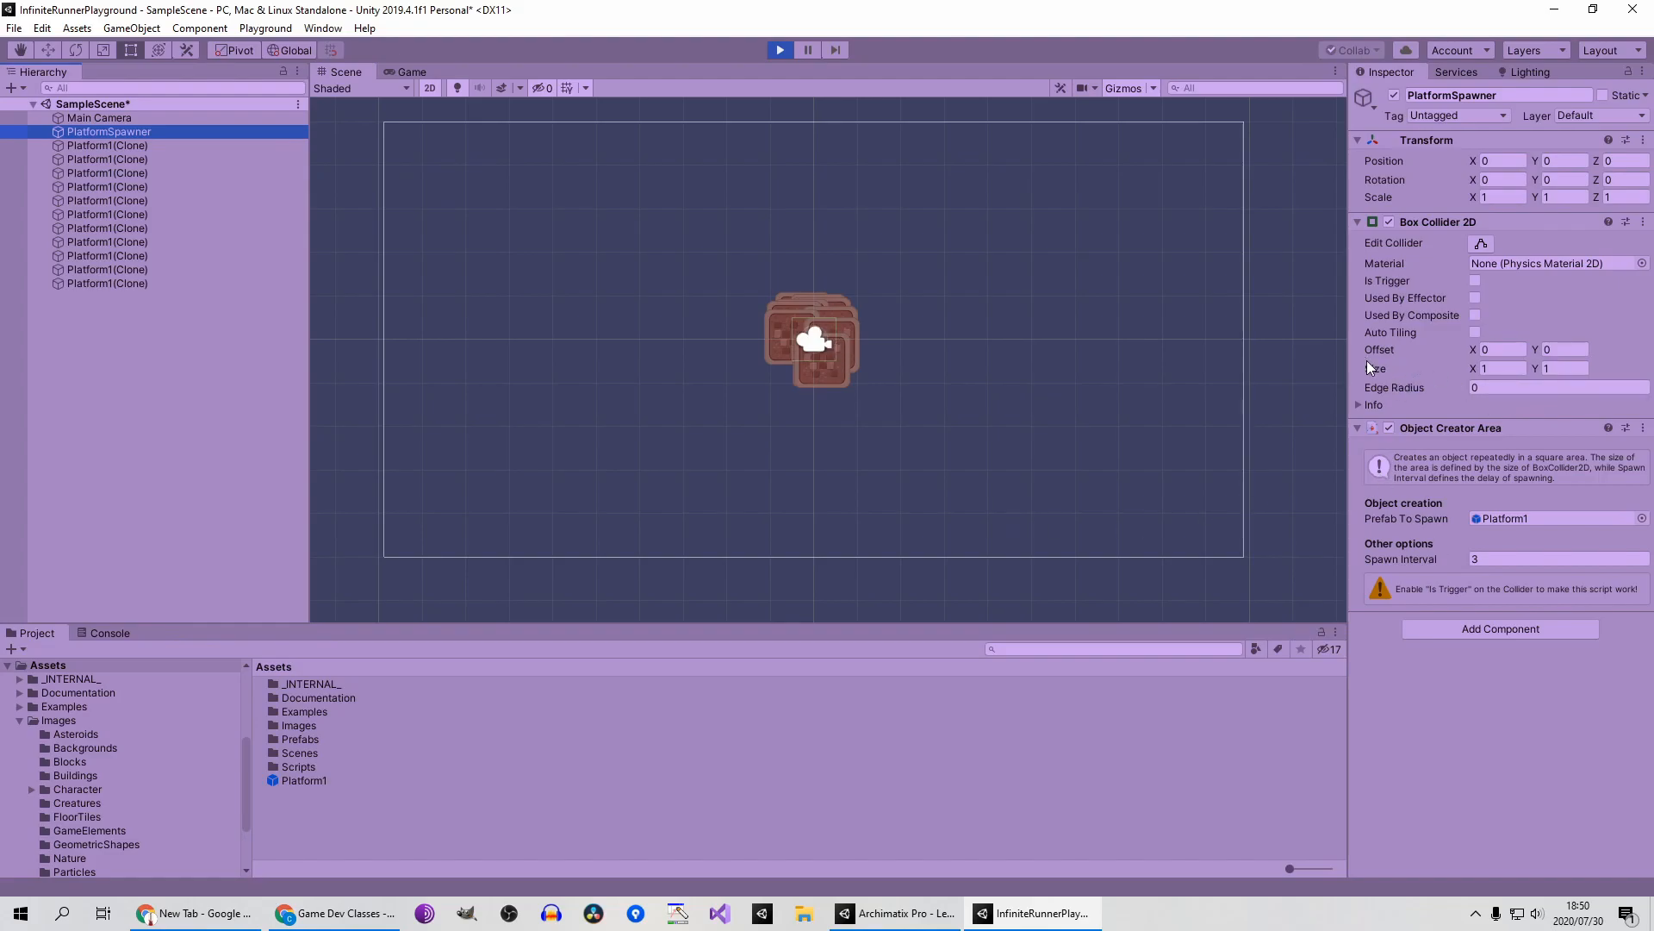
left_click(1482, 367)
mouse_move(1481, 367)
left_mouse_down()
mouse_move(1568, 366)
mouse_move(1532, 350)
mouse_move(1554, 346)
mouse_move(1568, 370)
mouse_move(37, 371)
left_mouse_up()
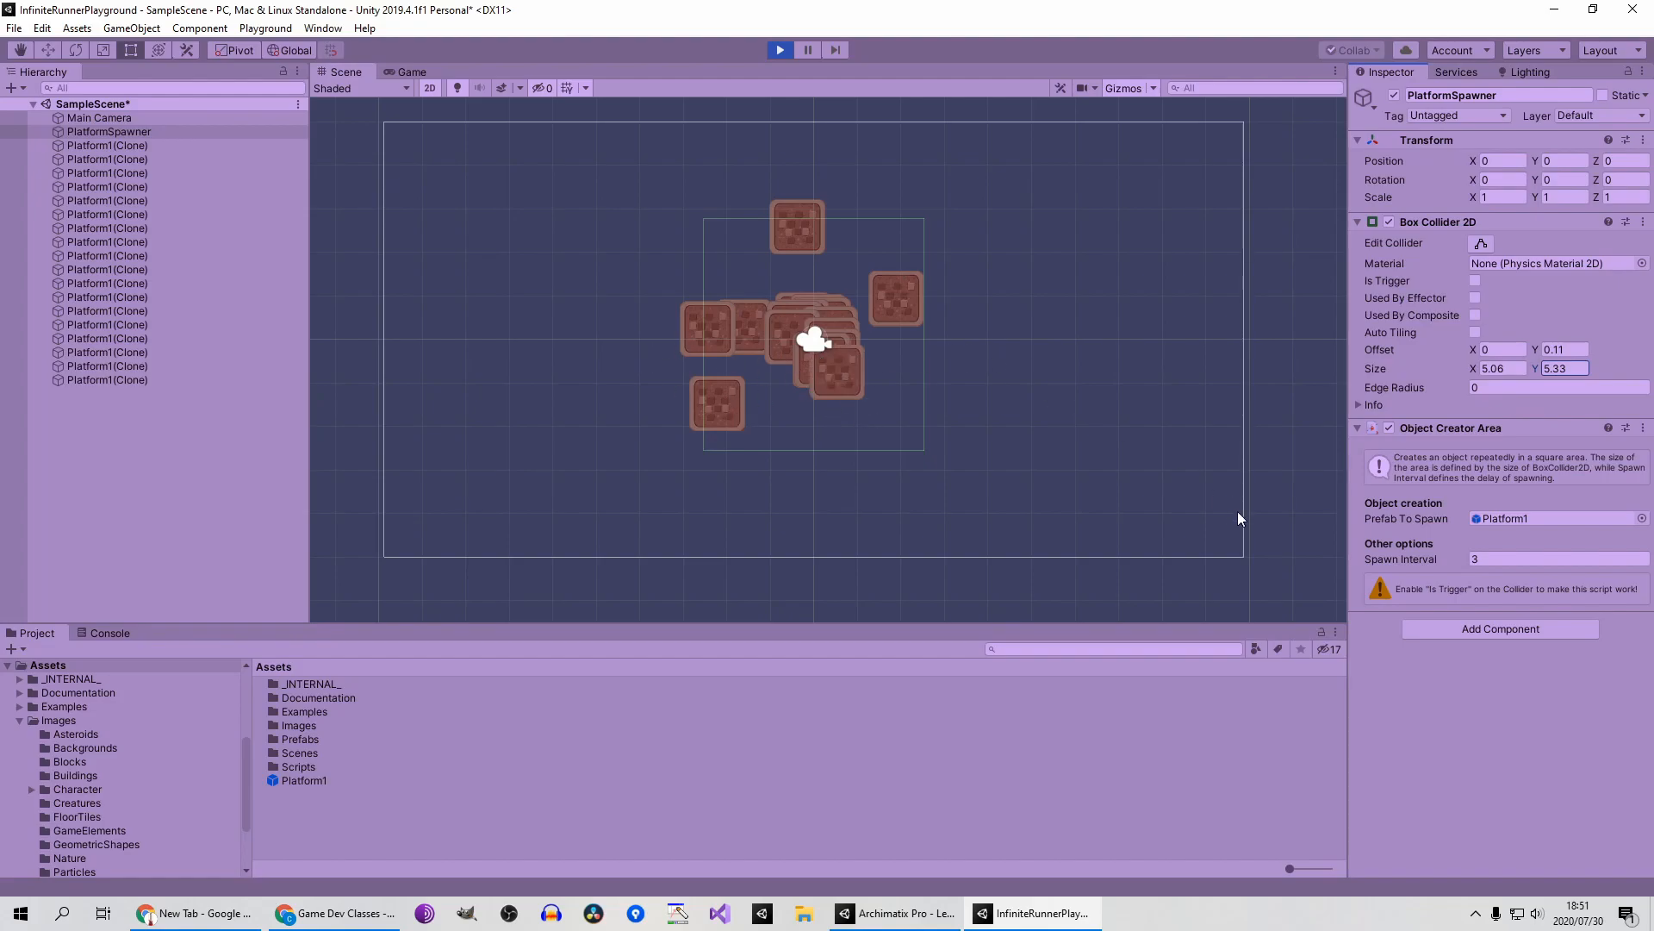
left_click(1250, 531)
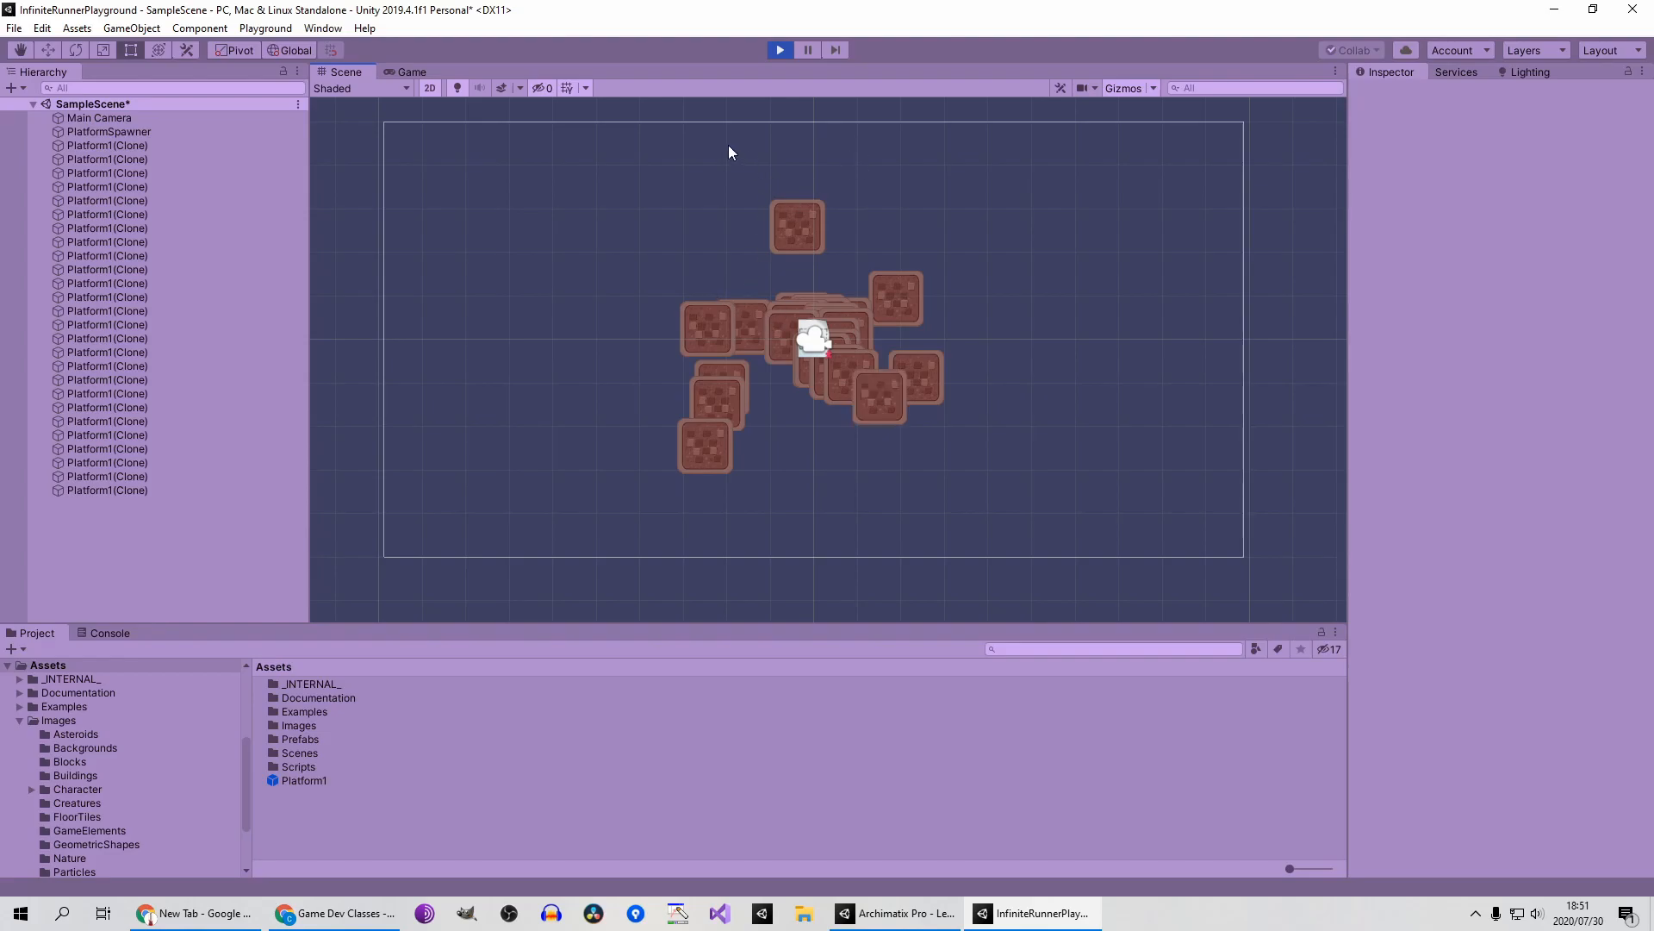
left_click(778, 50)
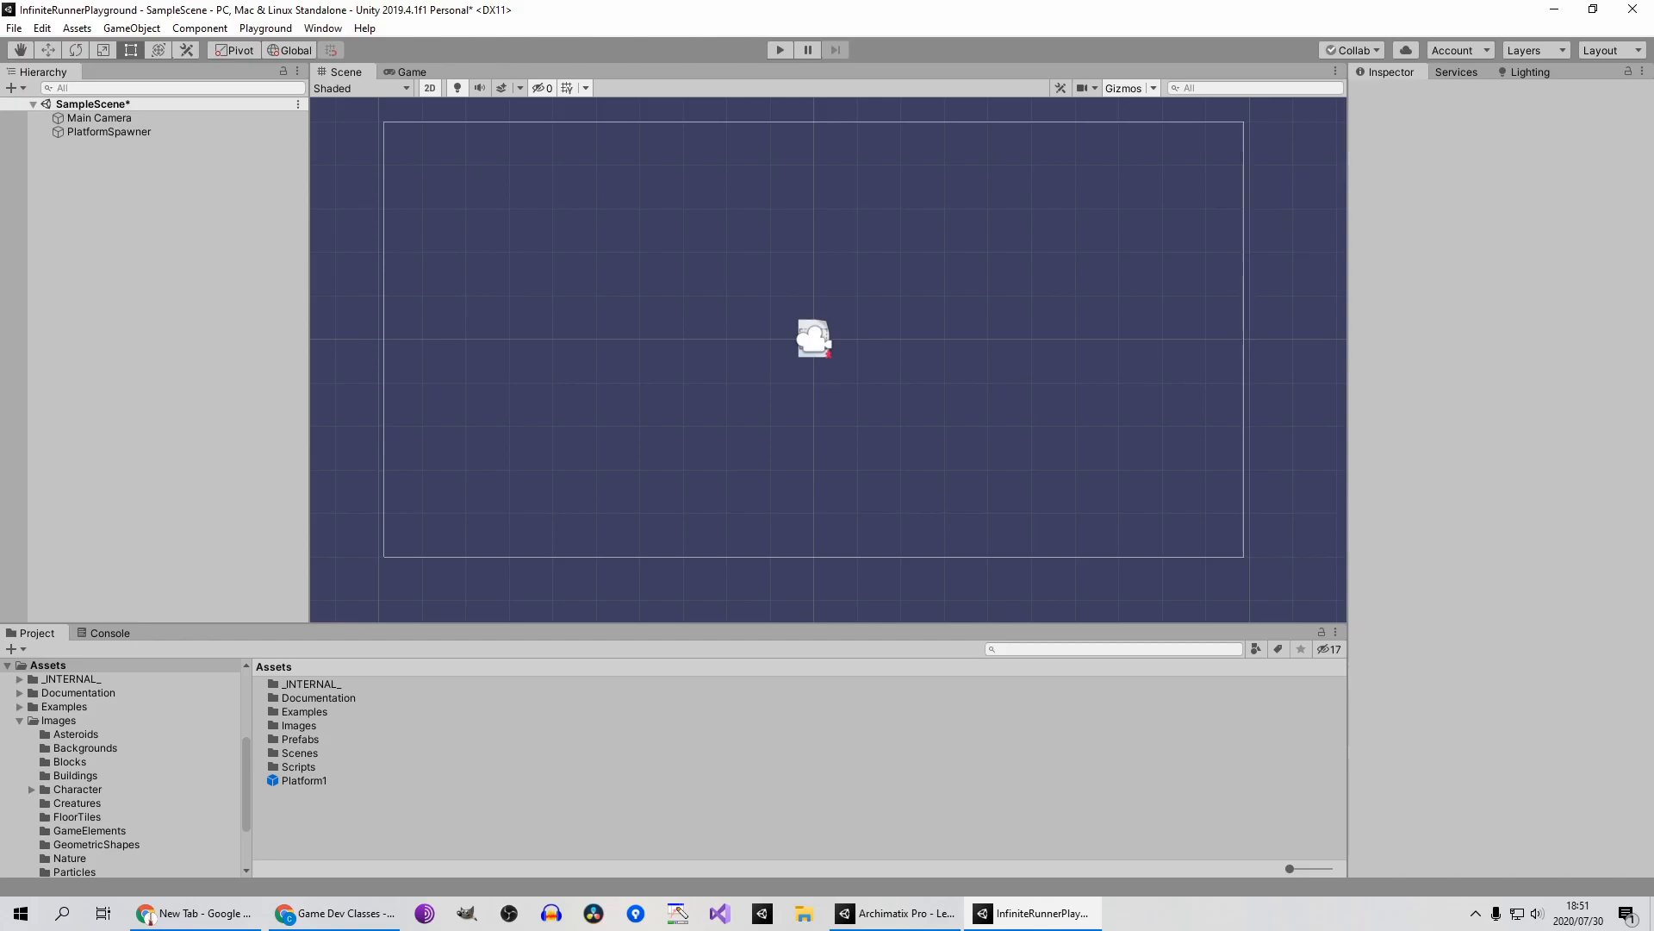
Move the PlatformSpawner beyond the camera frame's lower right, to about X 20.07, Y -4.52
left_click(109, 131)
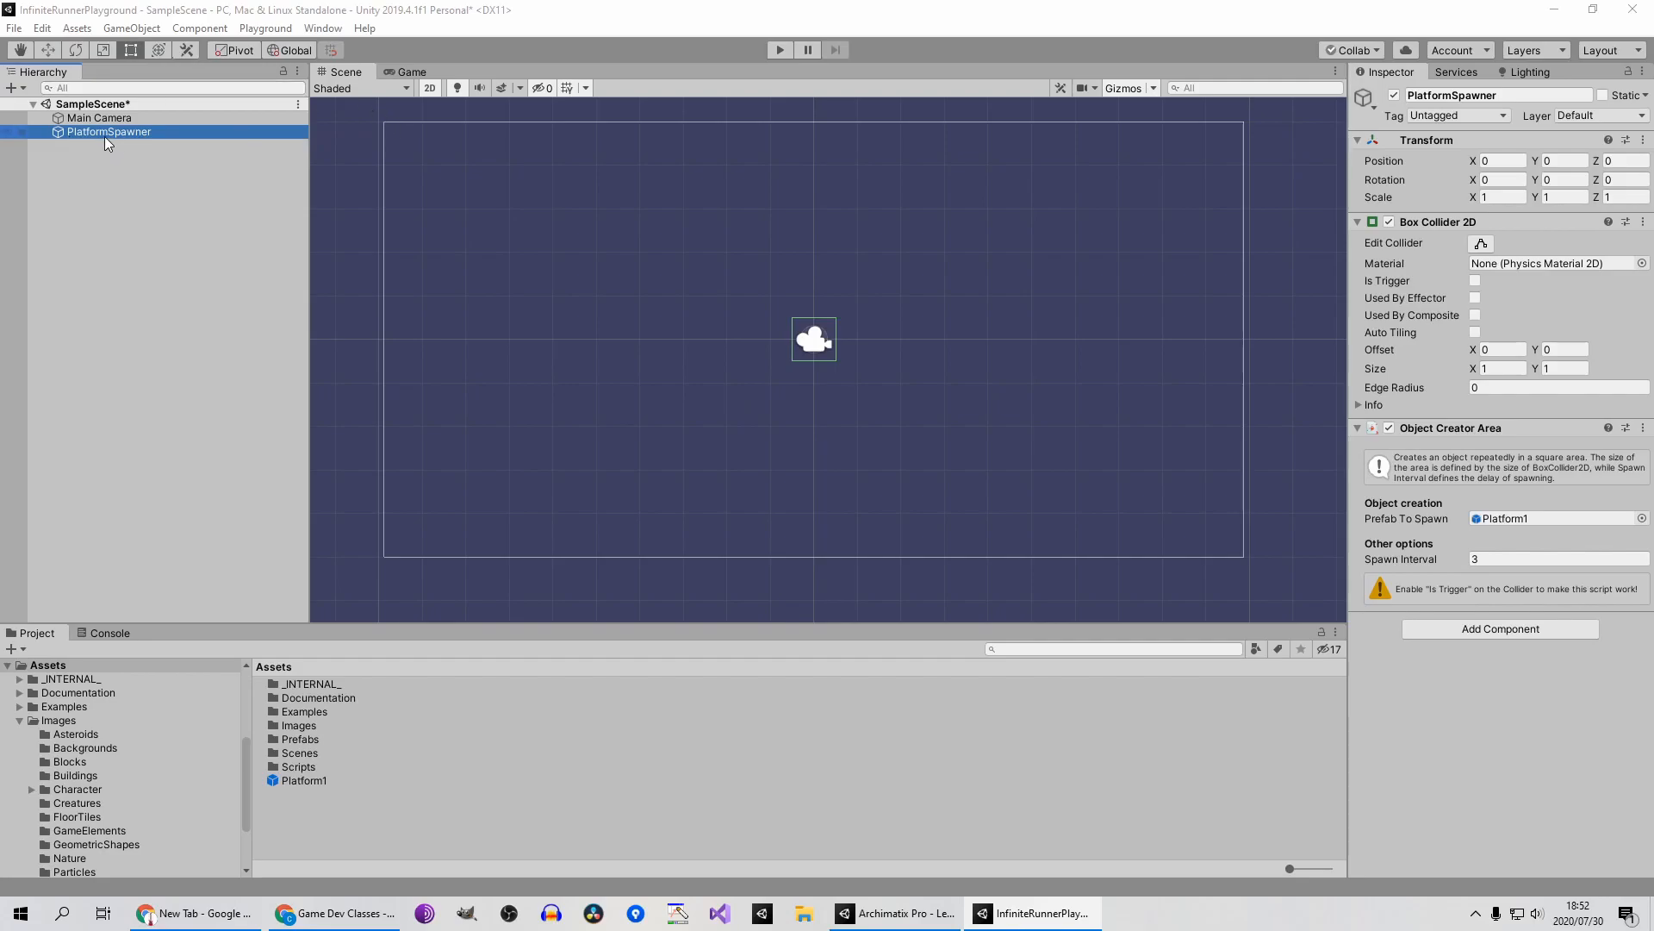
scroll(755, 334, "down", 4)
middle_click_drag(758, 323, 741, 385)
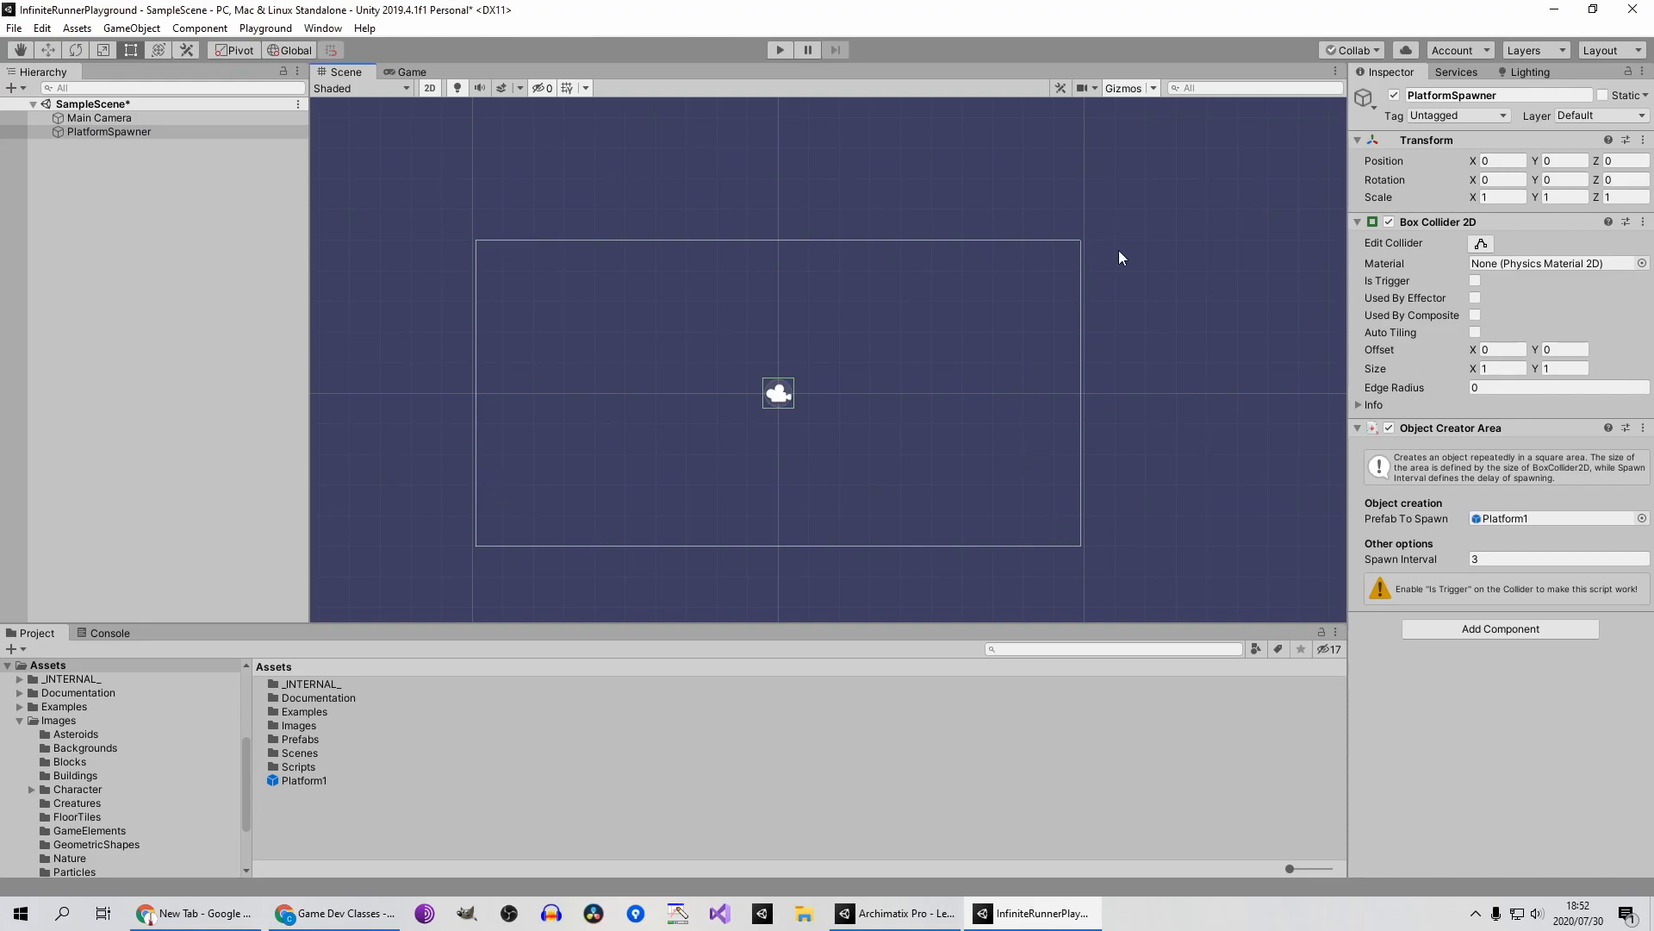
left_click(100, 133)
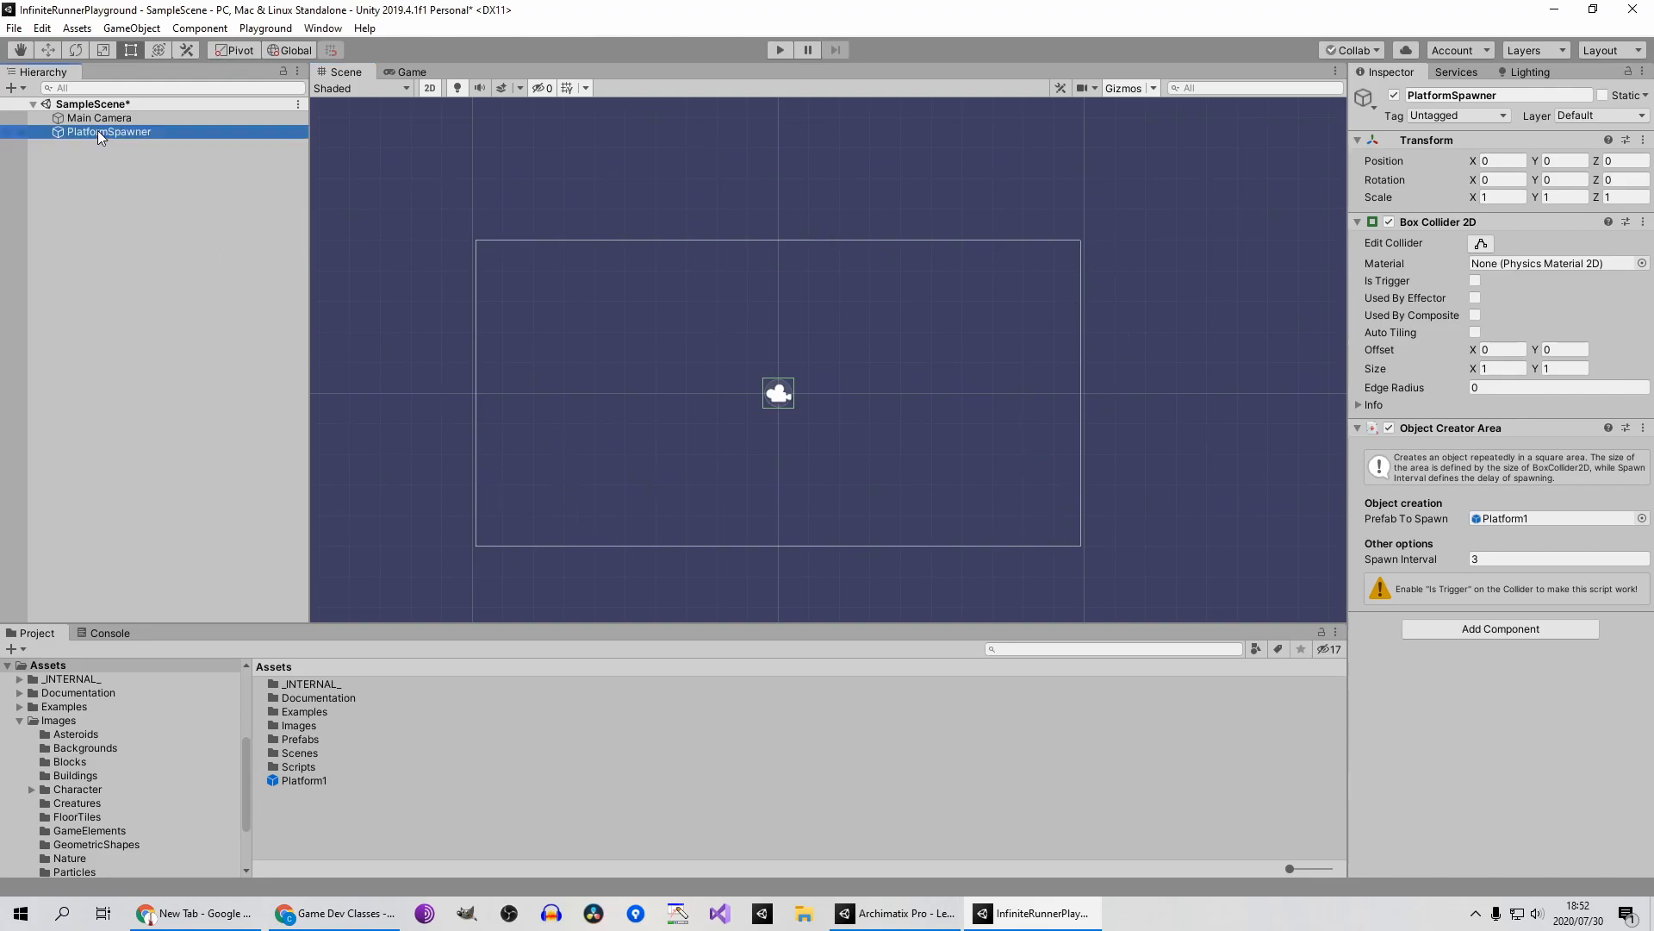
left_click(48, 50)
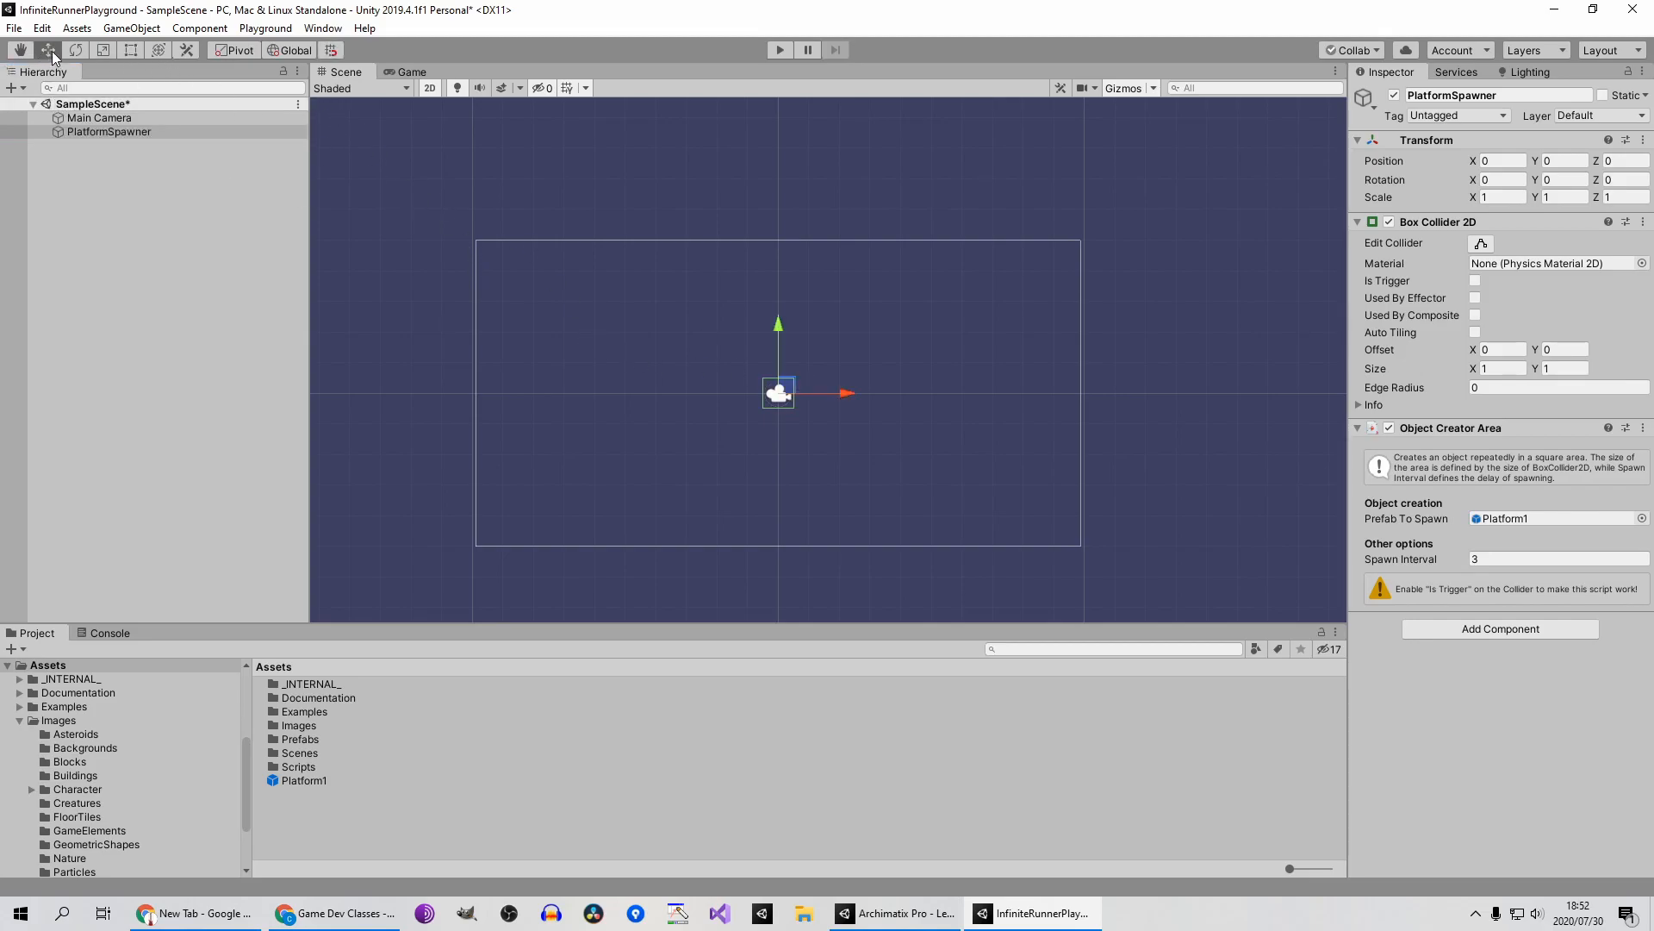
left_click_drag(847, 393, 1191, 392)
left_click_drag(1122, 333, 1153, 471)
left_click_drag(1190, 531, 1332, 531)
middle_click_drag(1134, 517, 714, 472)
left_click_drag(894, 482, 1053, 489)
middle_click_drag(781, 523, 1062, 529)
scroll(972, 532, "down", 3)
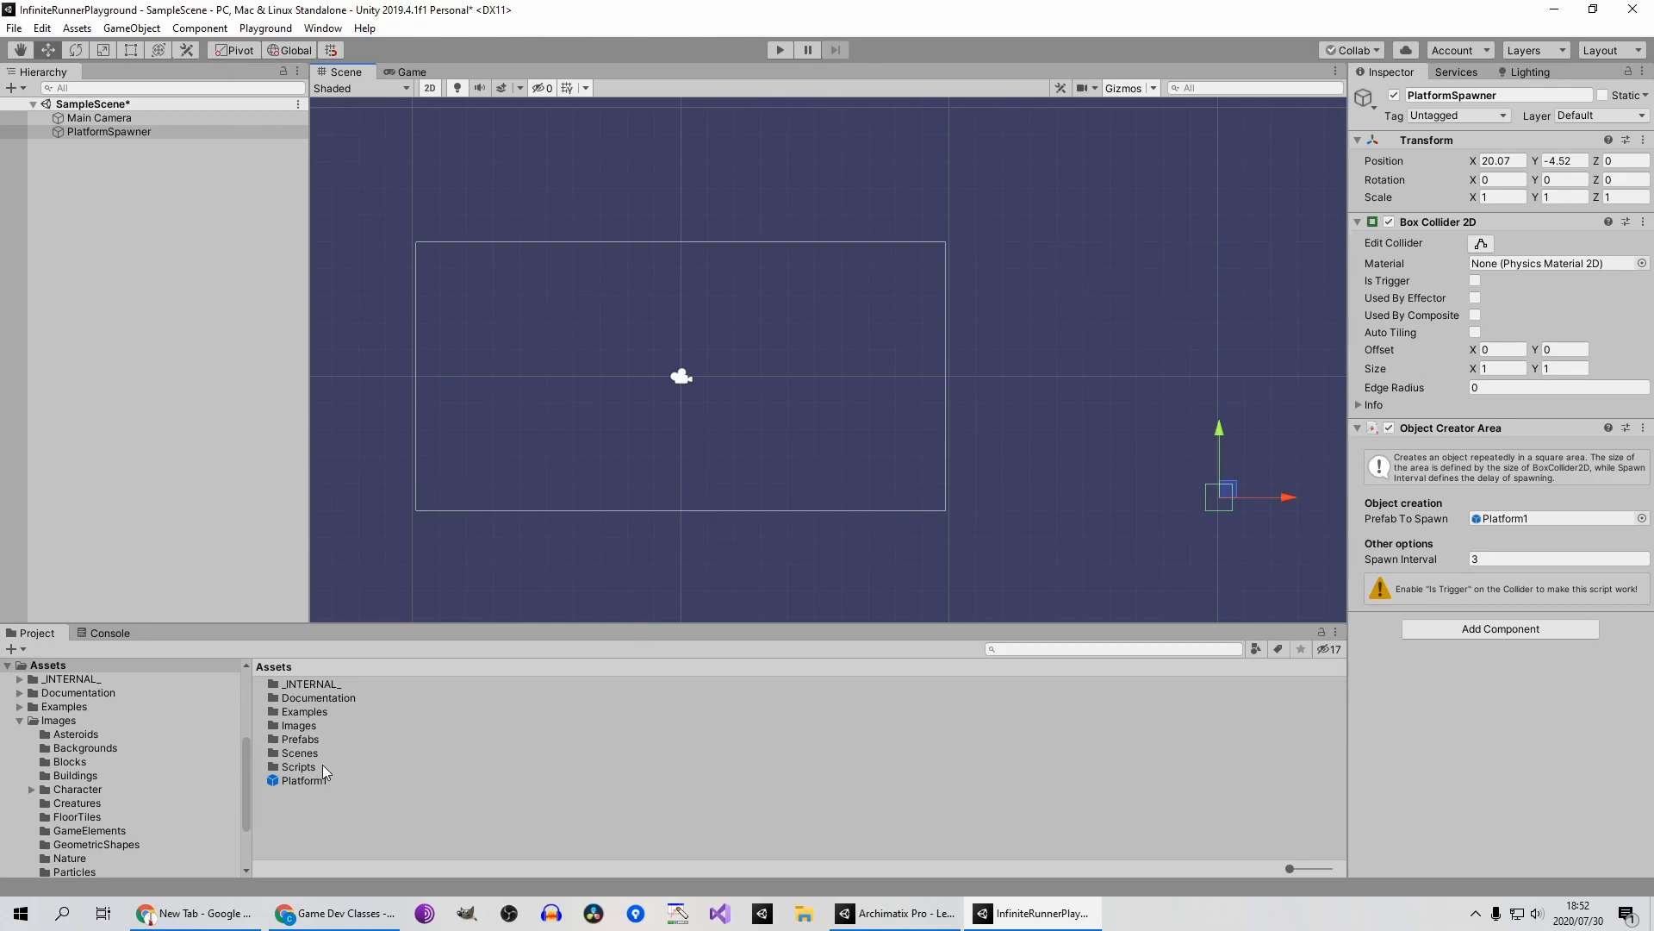
Open the Platform1 prefab for editing and select its root object
left_click(303, 780)
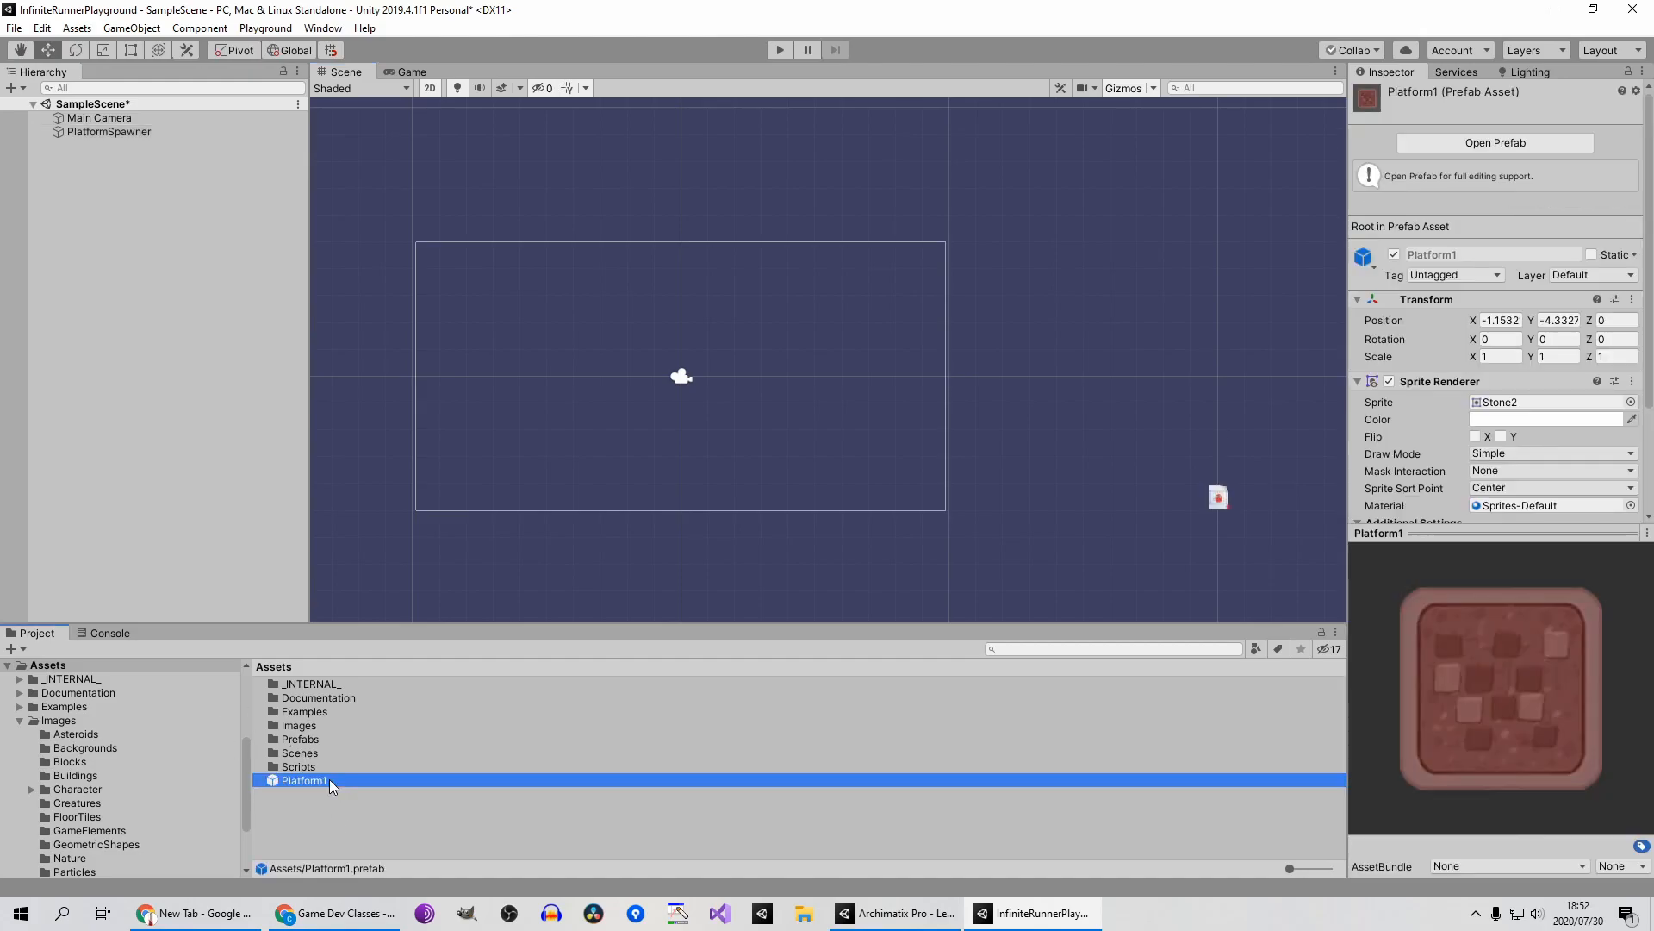
double_click(328, 779)
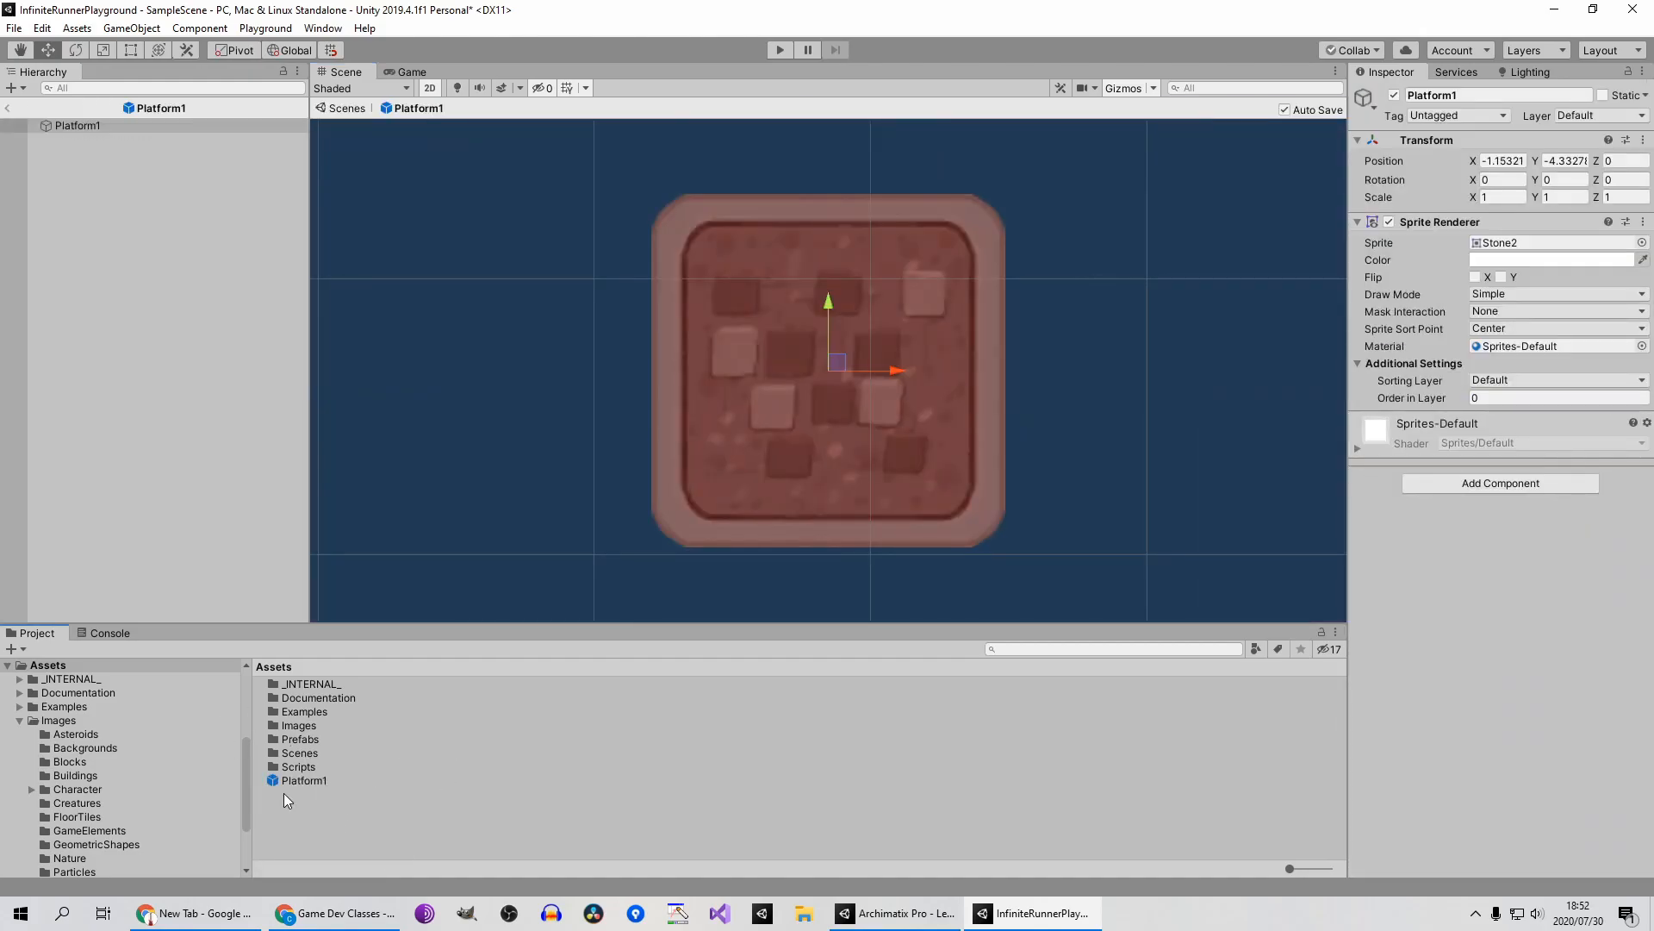
double_click(333, 780)
double_click(313, 777)
left_click(127, 128)
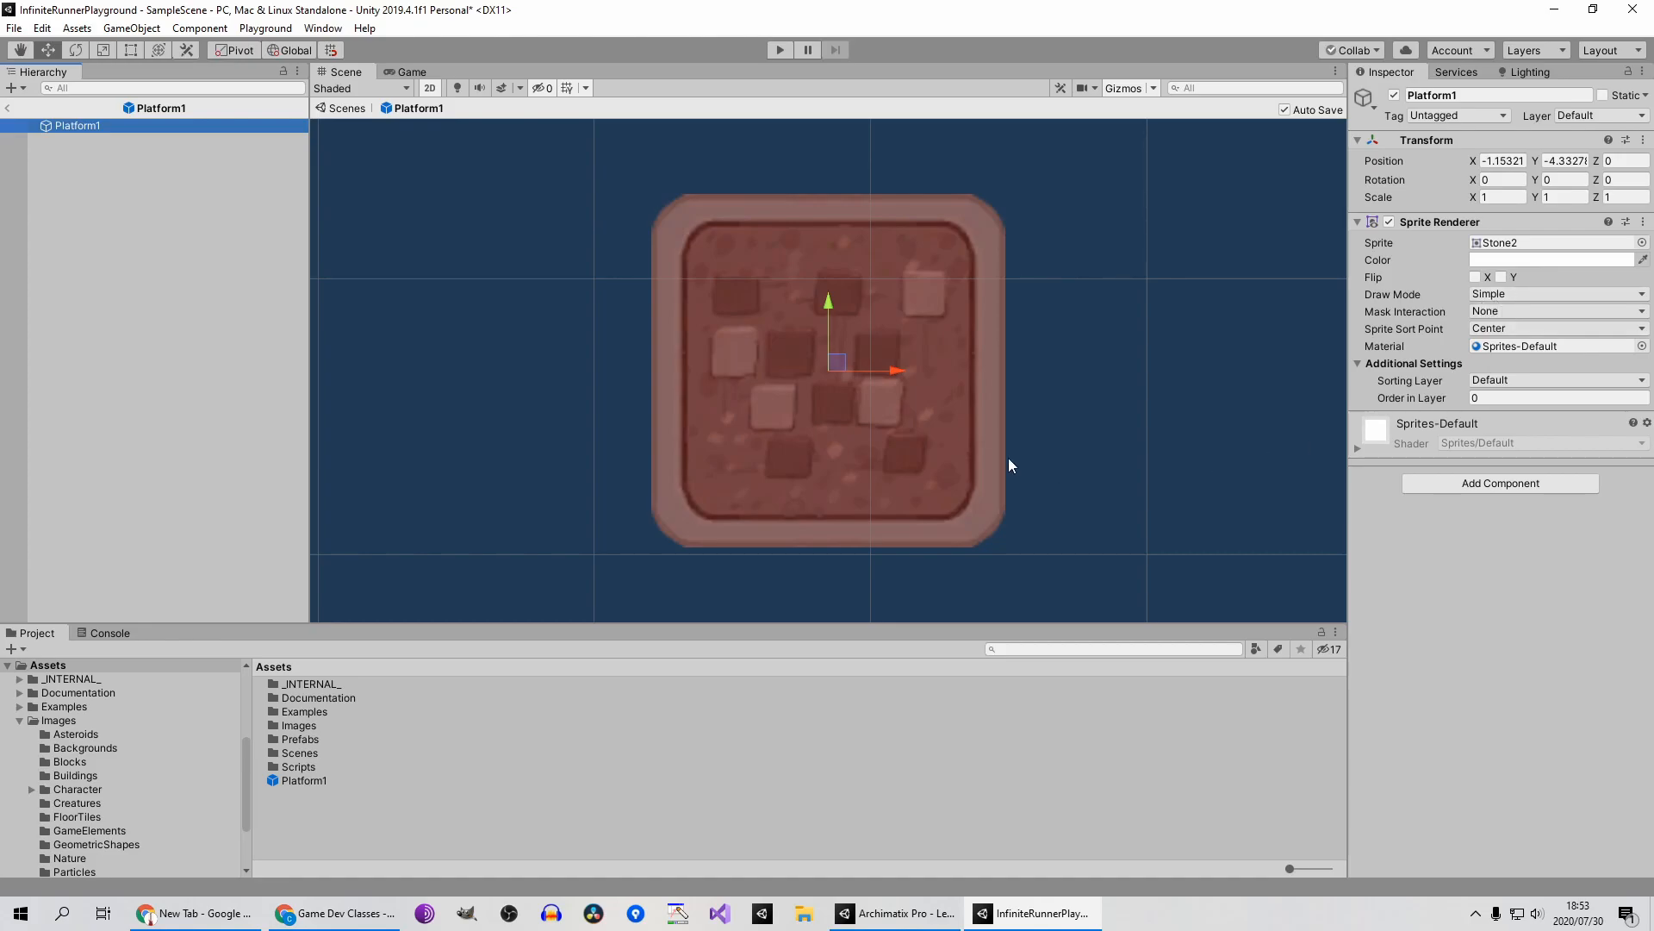
scroll(971, 443, "down", 10)
scroll(973, 442, "down", 3)
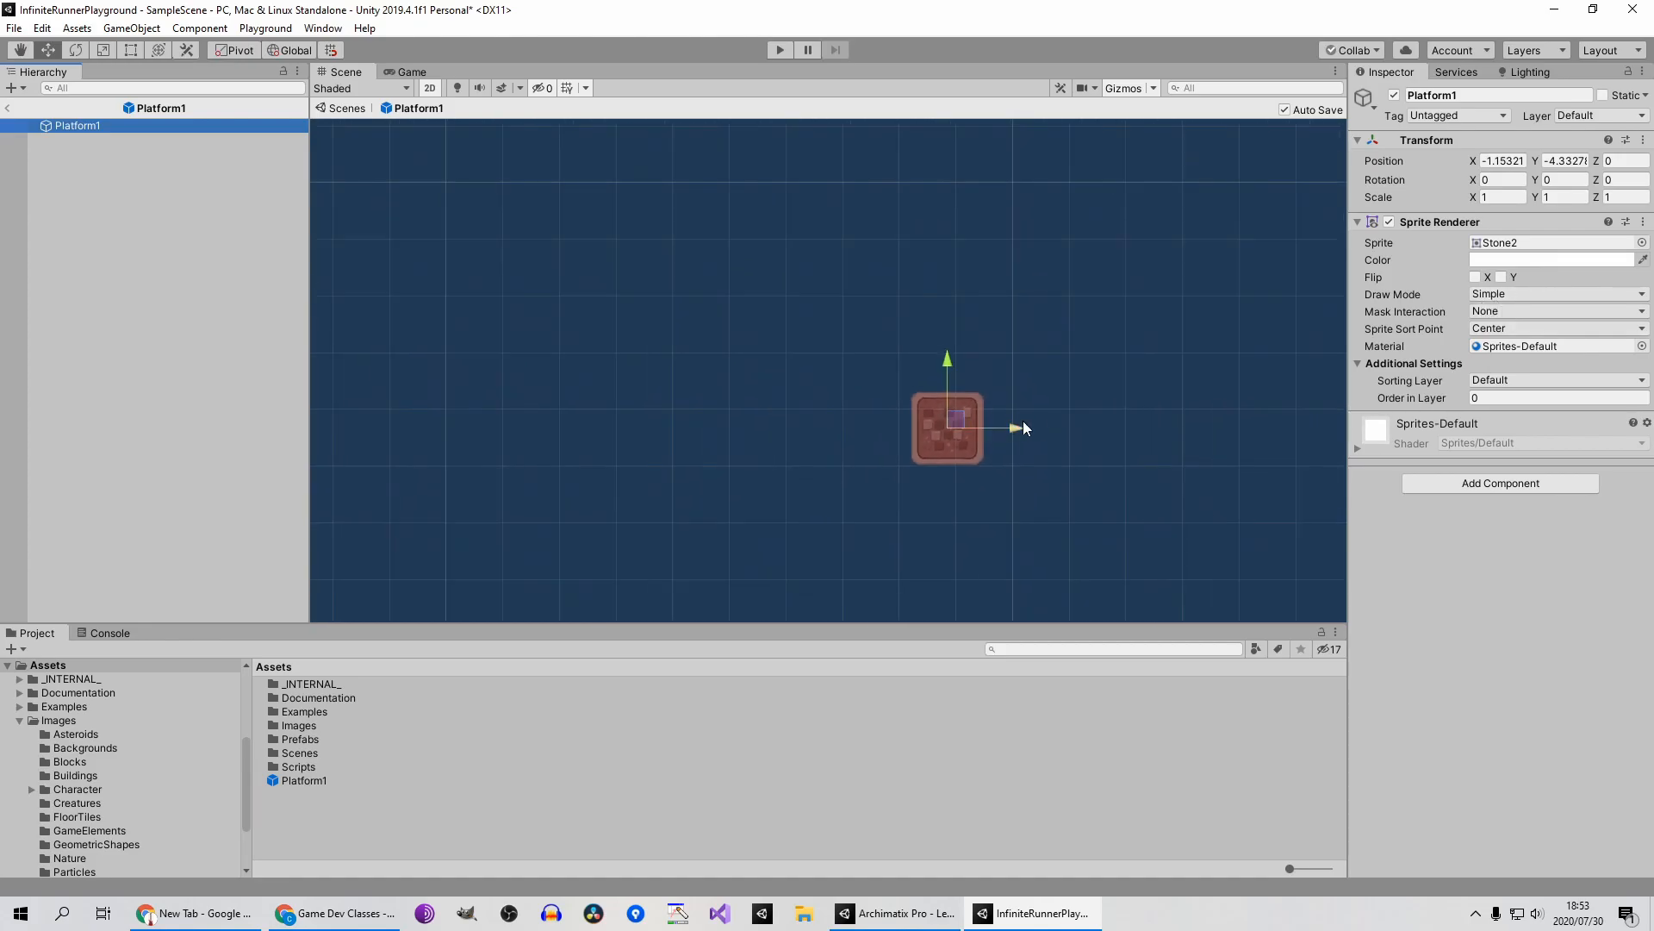
middle_click_drag(1011, 422, 874, 414)
Set the Platform1 sprite's draw mode to Tiled with a width of 40
left_click(1517, 297)
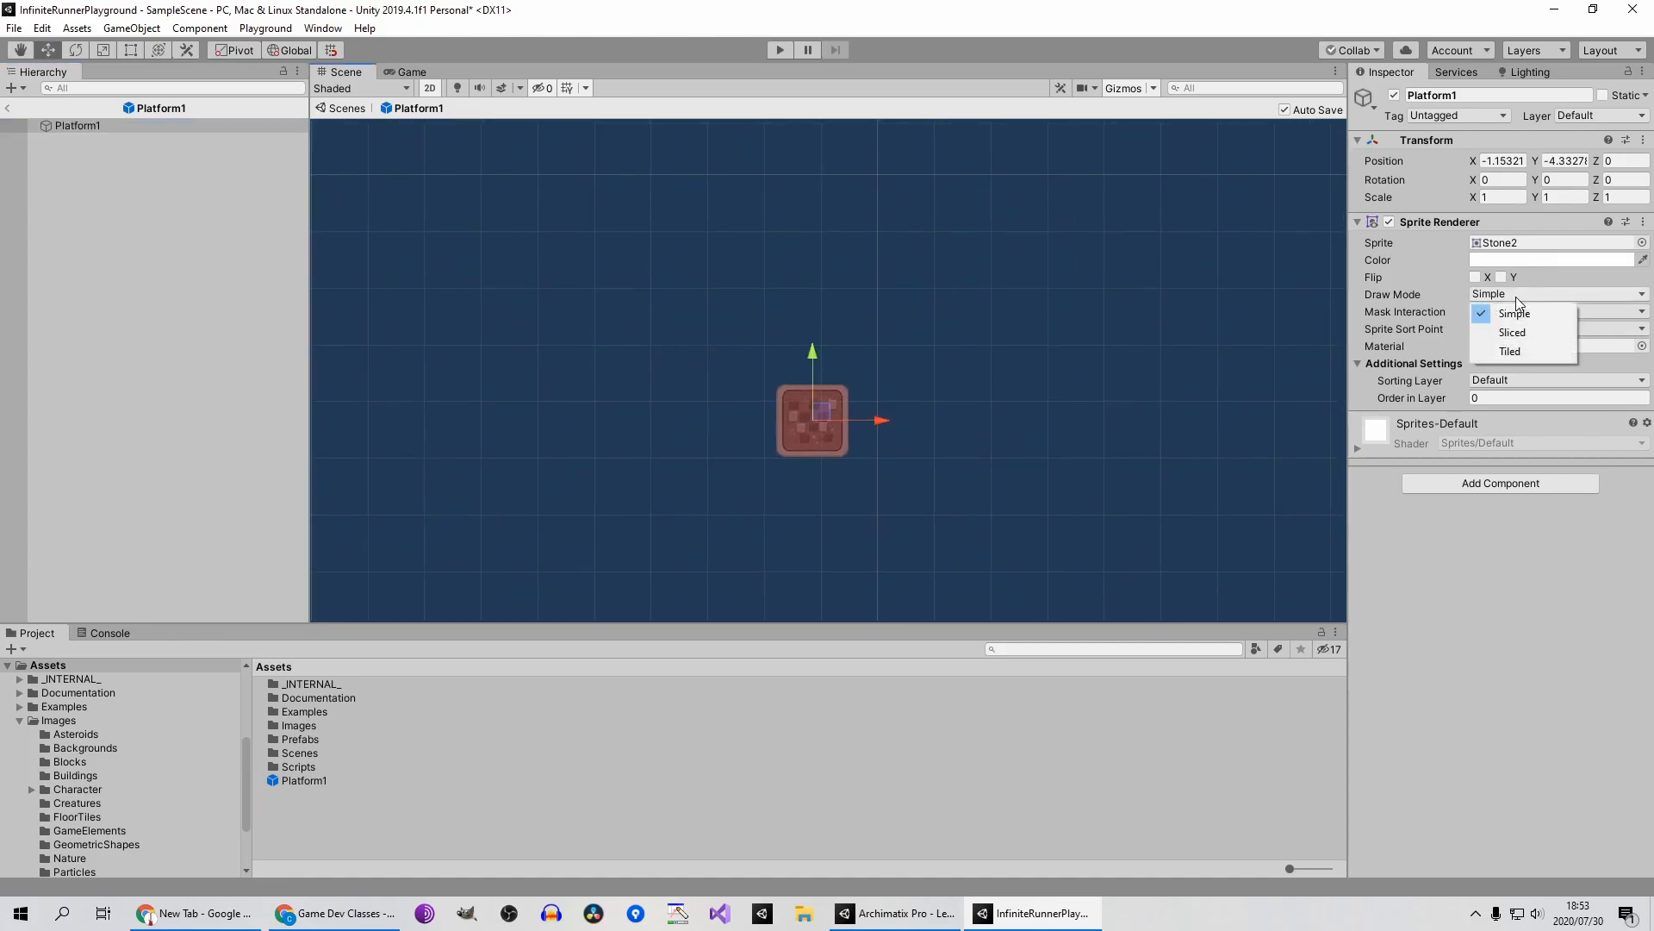
left_click(1542, 352)
scroll(1125, 397, "down", 1)
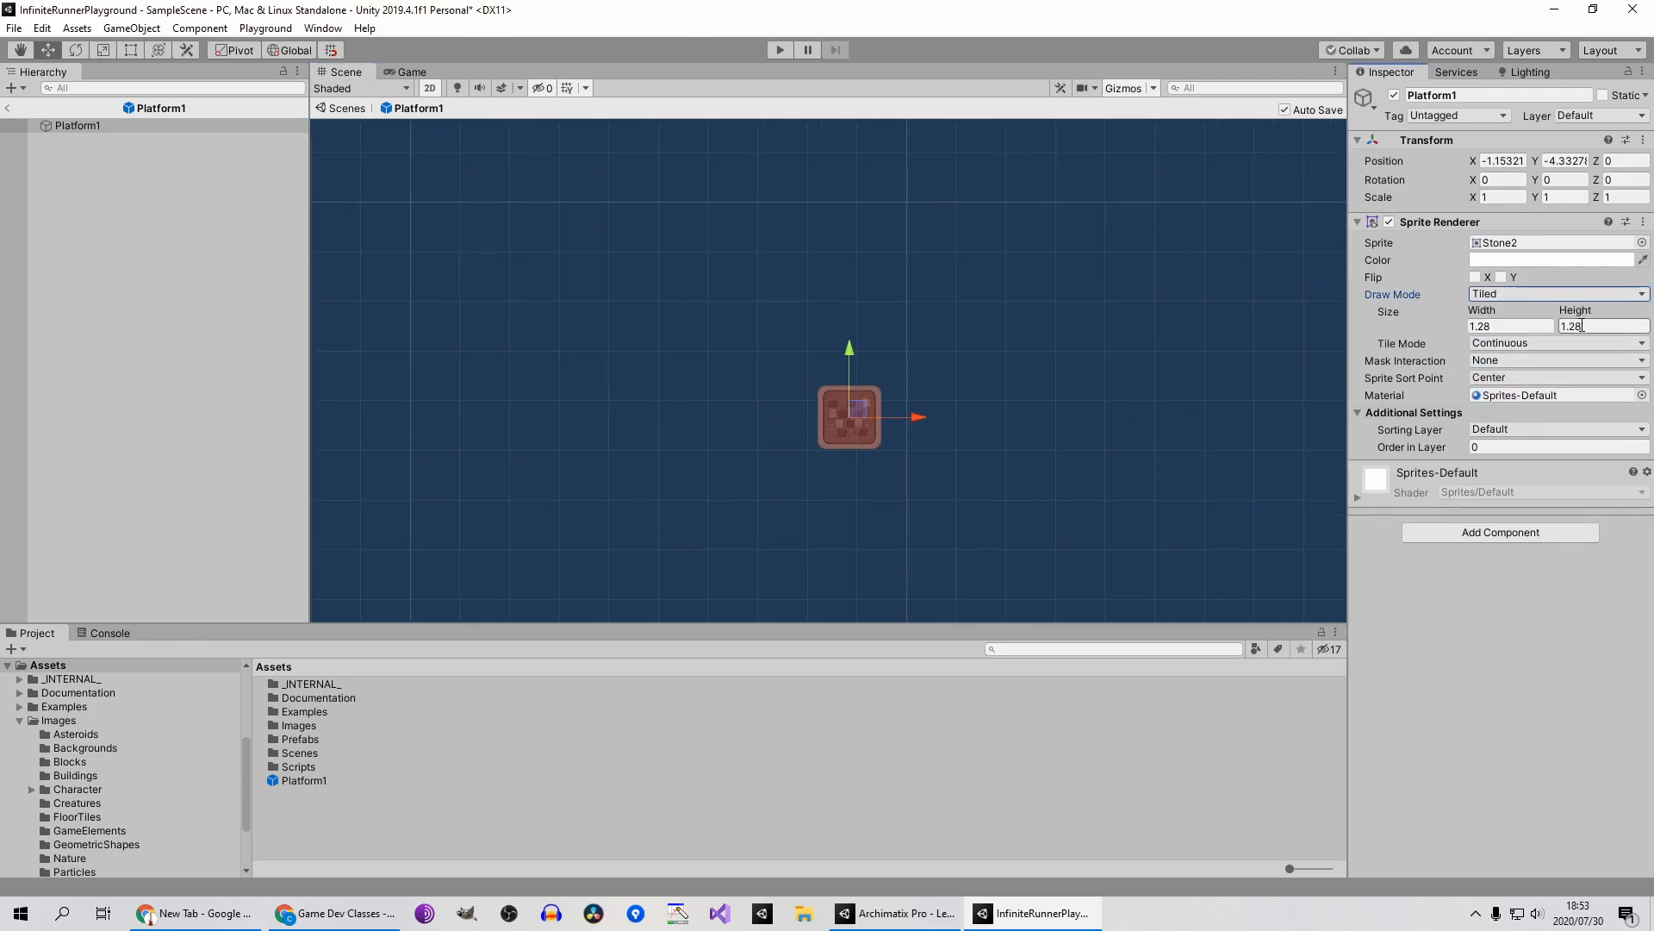
left_click(1504, 325)
type("40")
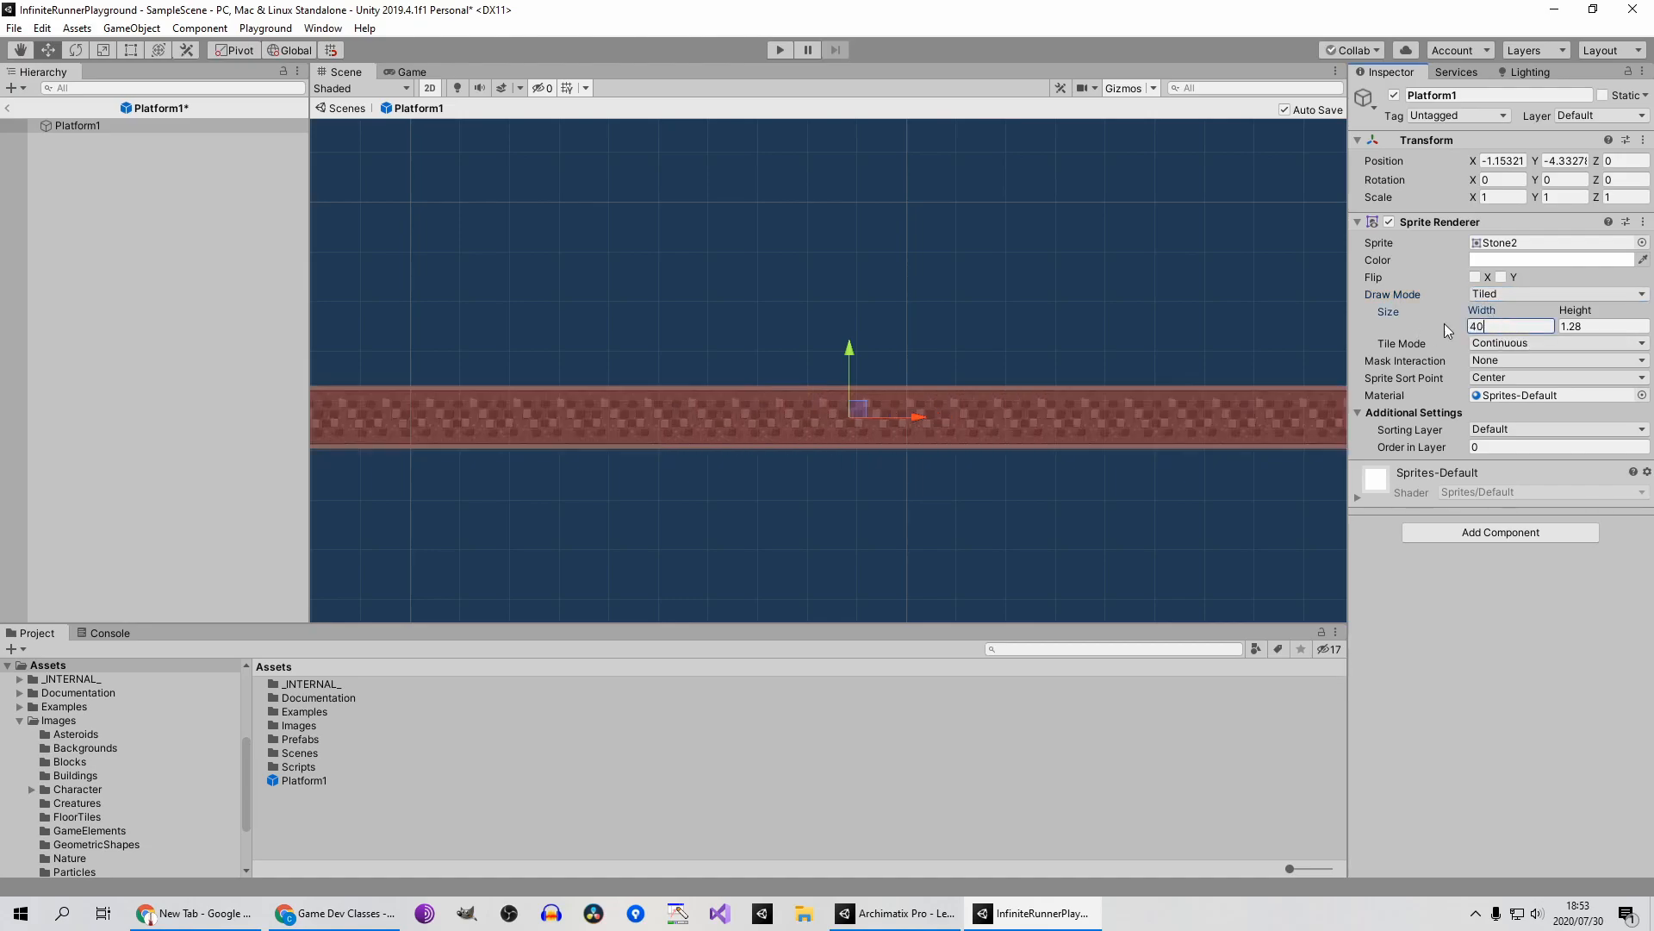
scroll(962, 426, "down", 5)
scroll(982, 433, "down", 3)
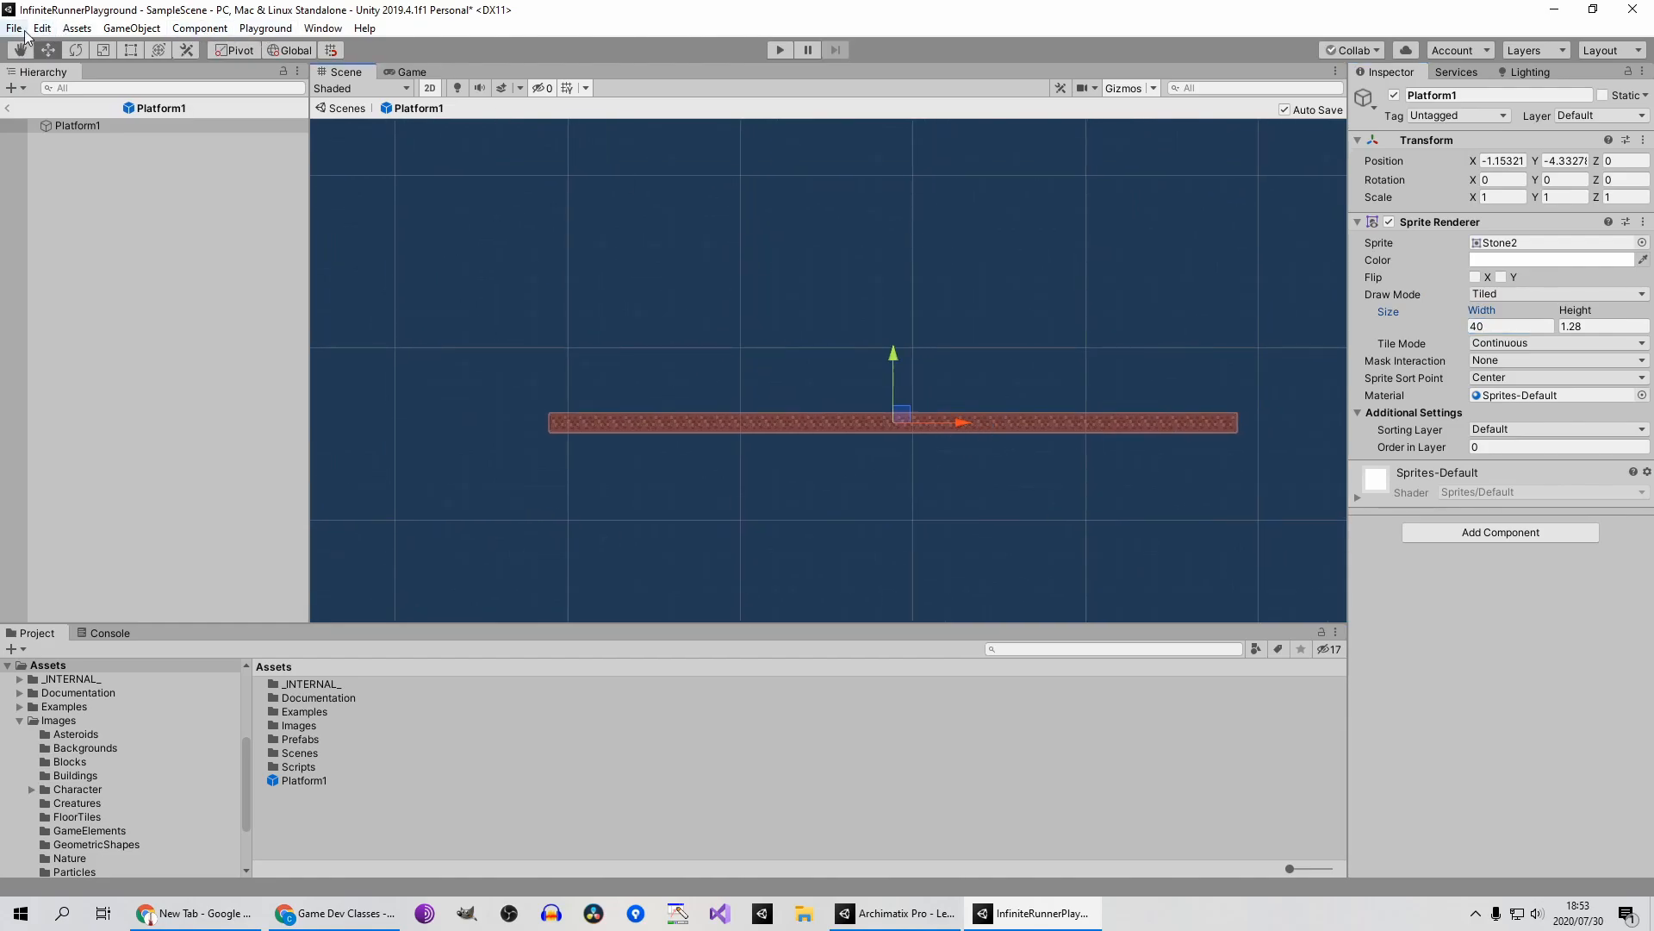
key("ctrl+a")
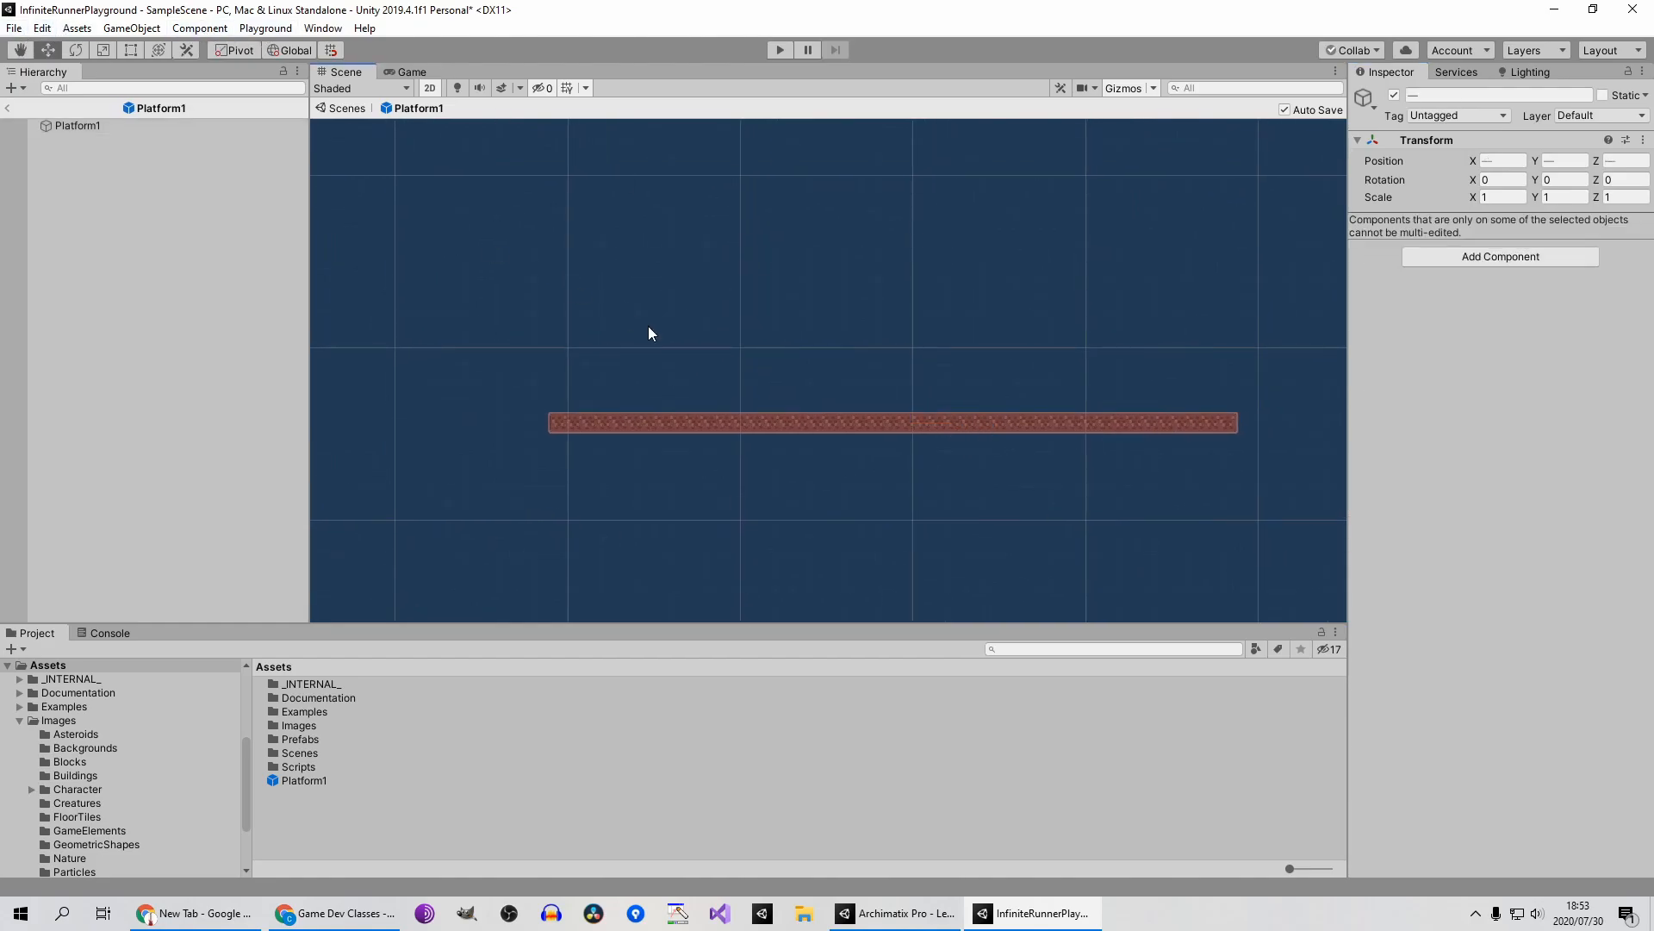
left_click(841, 426)
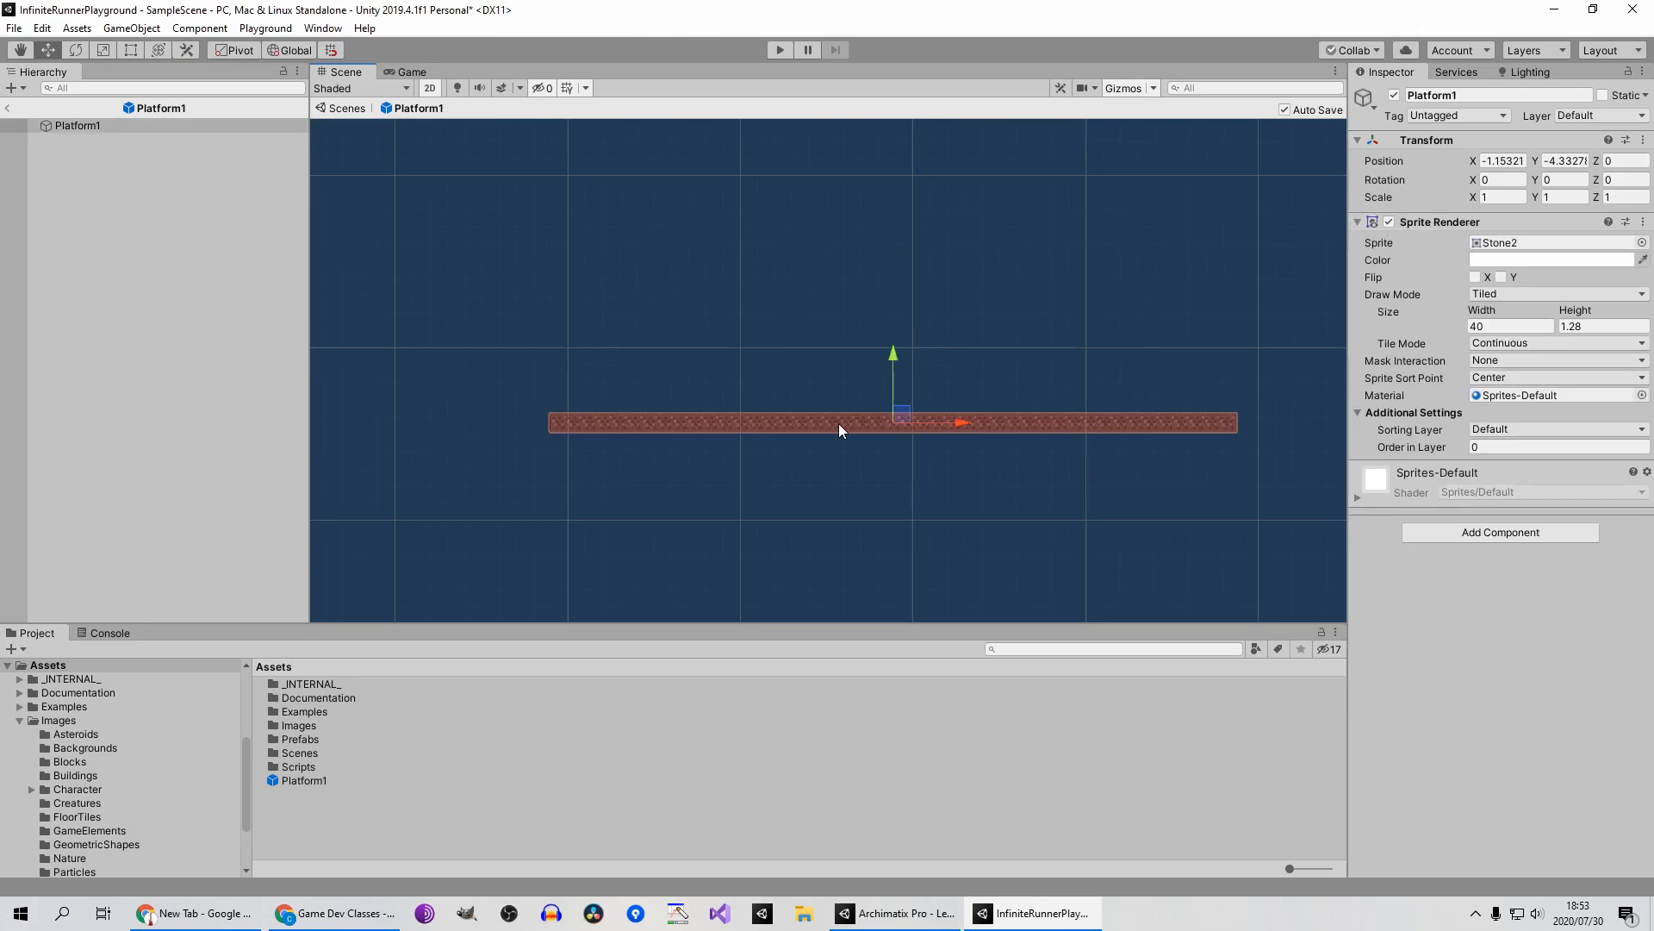
left_click(1494, 531)
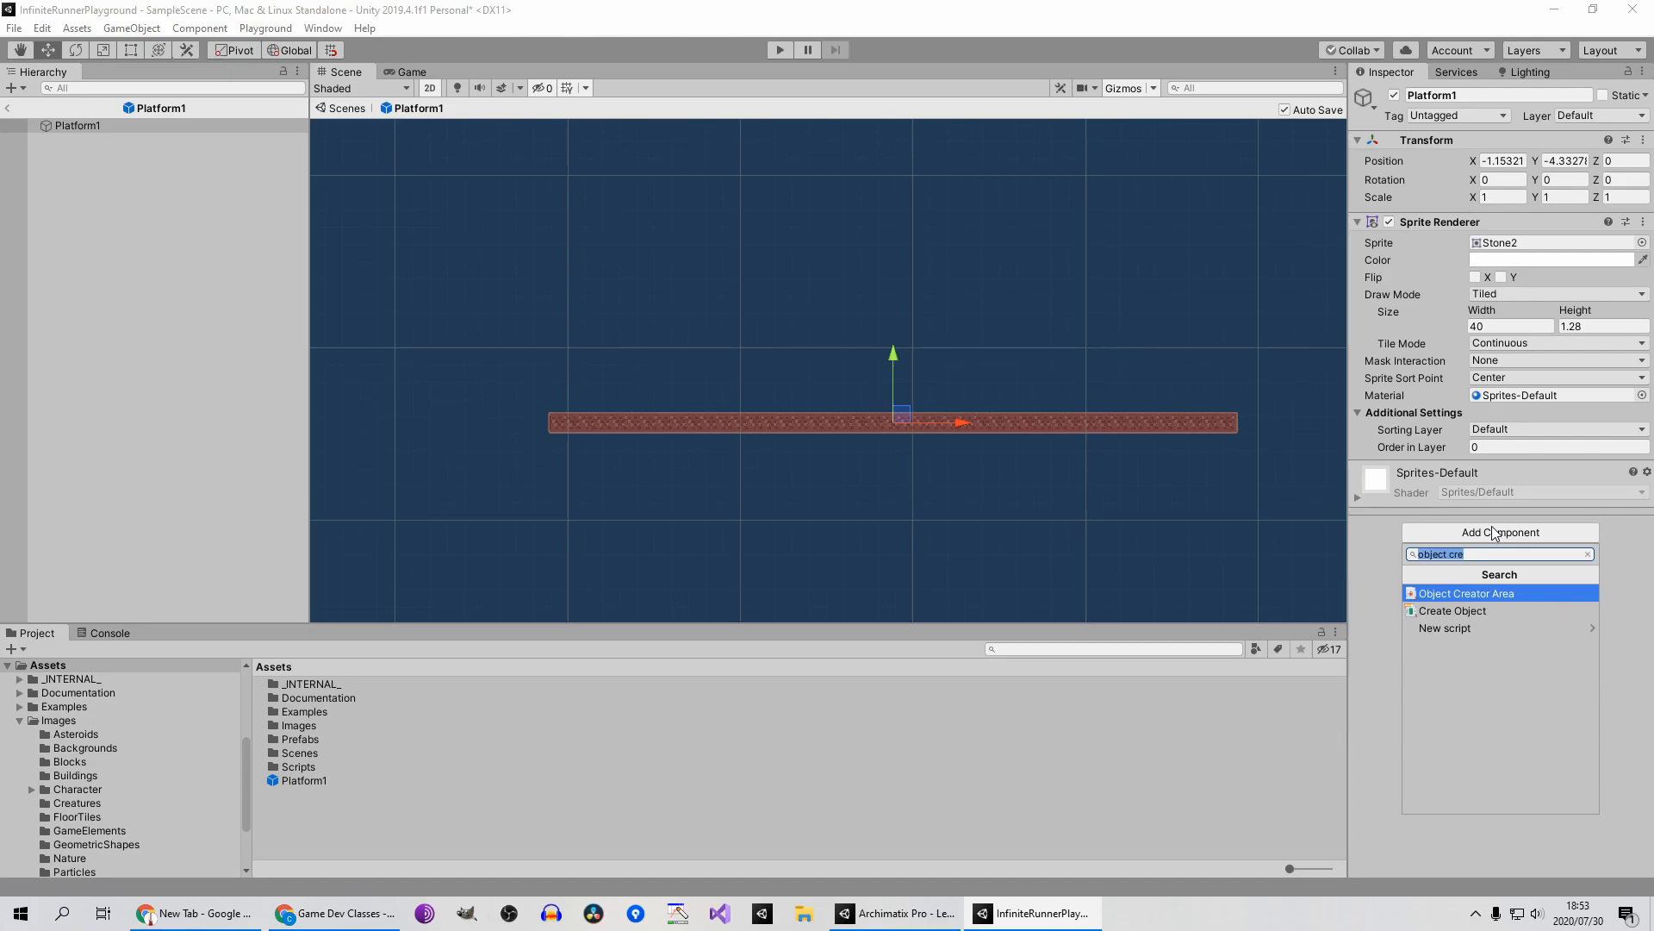
type("mov")
key("Down")
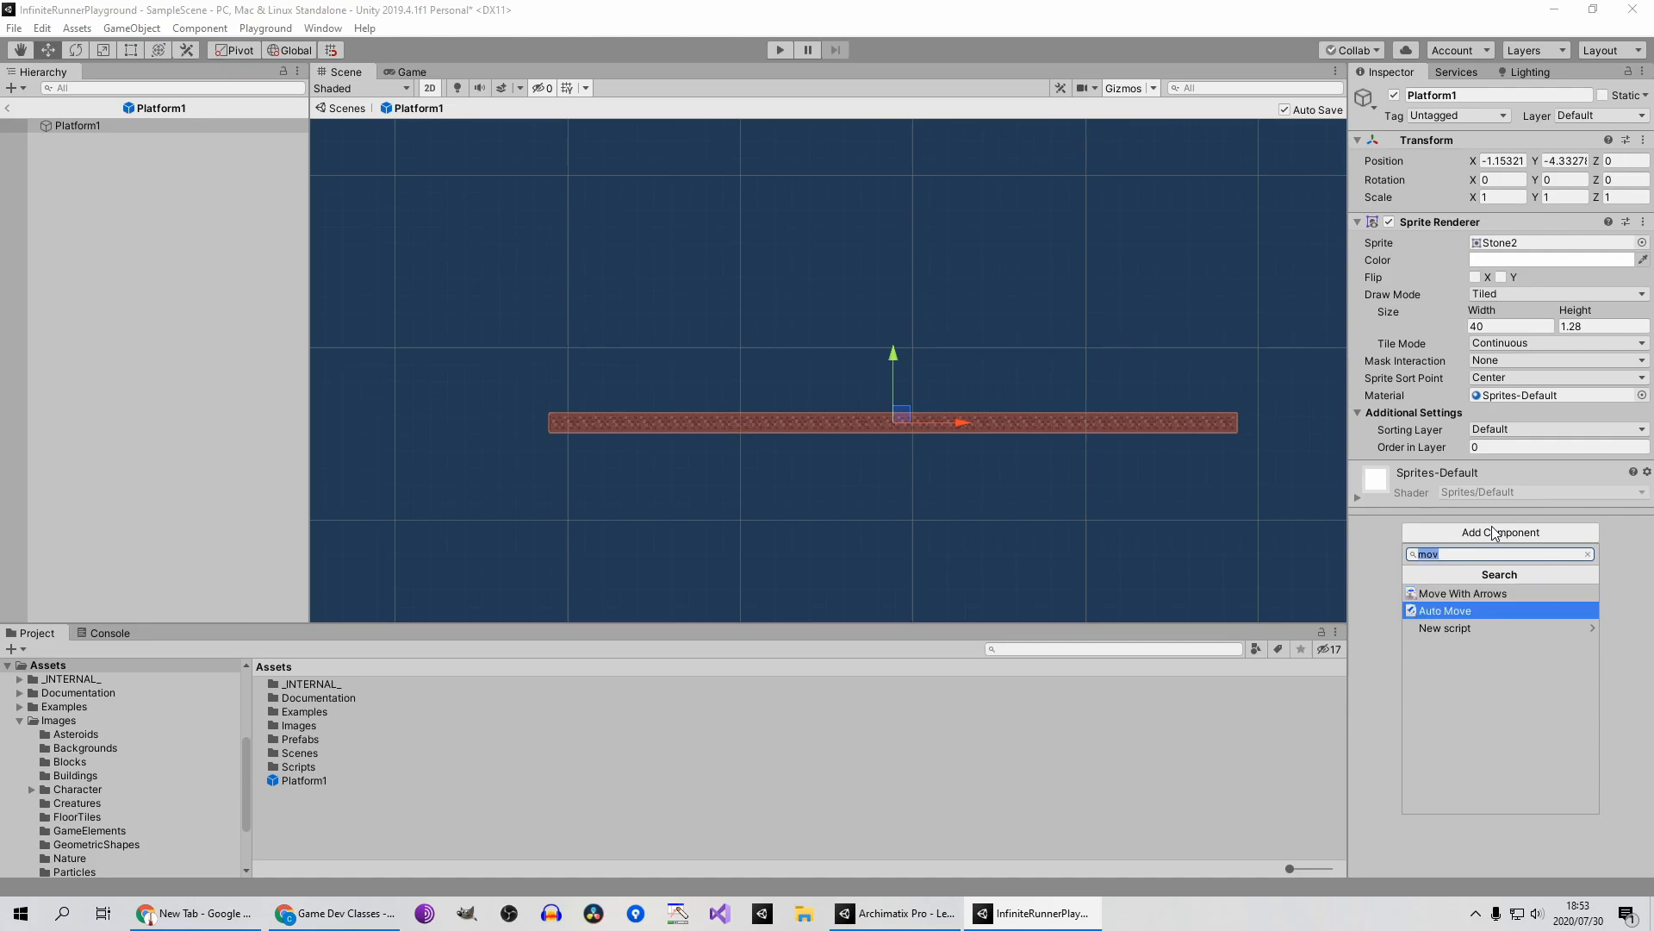
left_click(1388, 773)
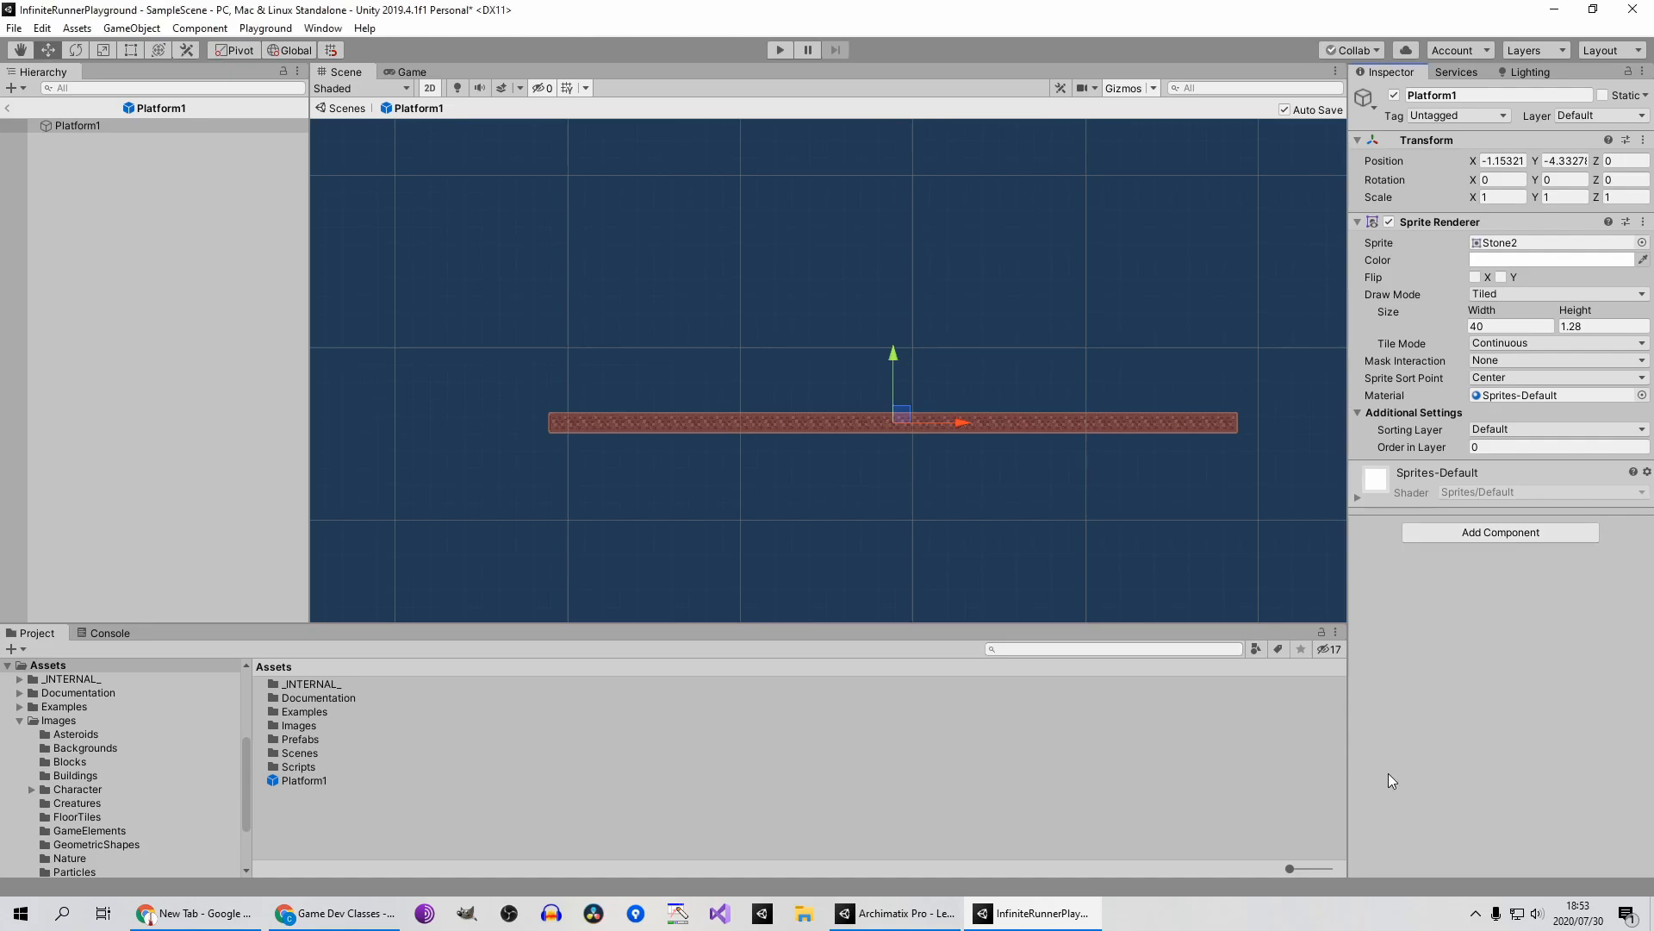
Add the Auto Move component to the Platform1 prefab
left_click(1480, 534)
type("auto mo")
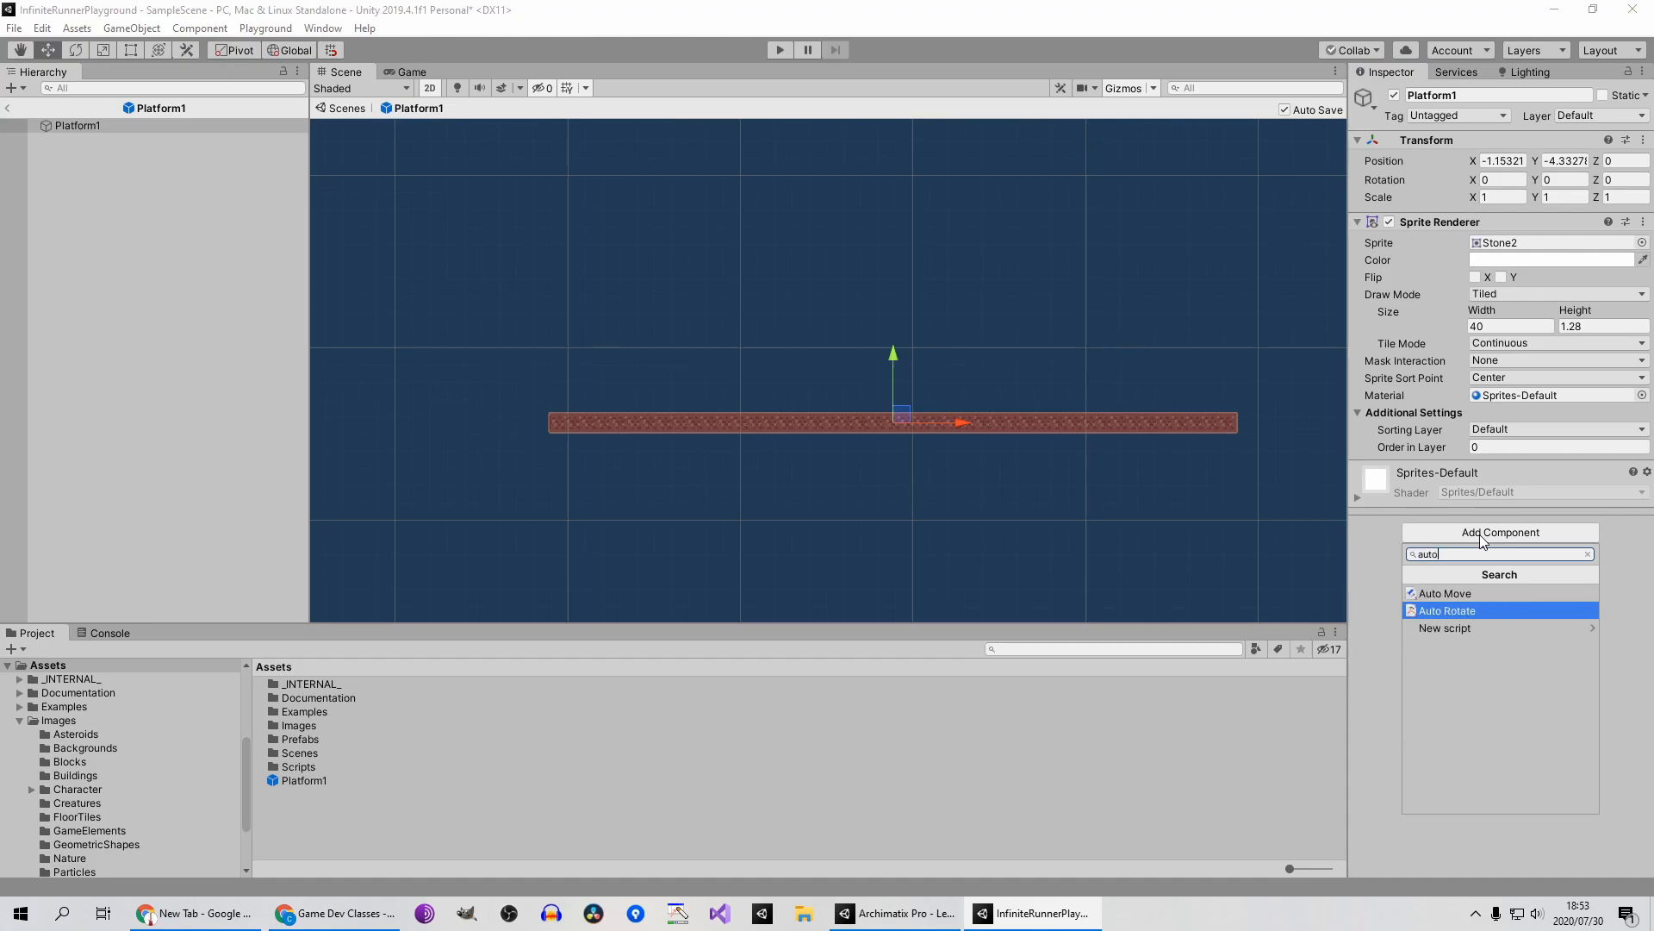
left_click(1462, 594)
scroll(1032, 396, "down", 3)
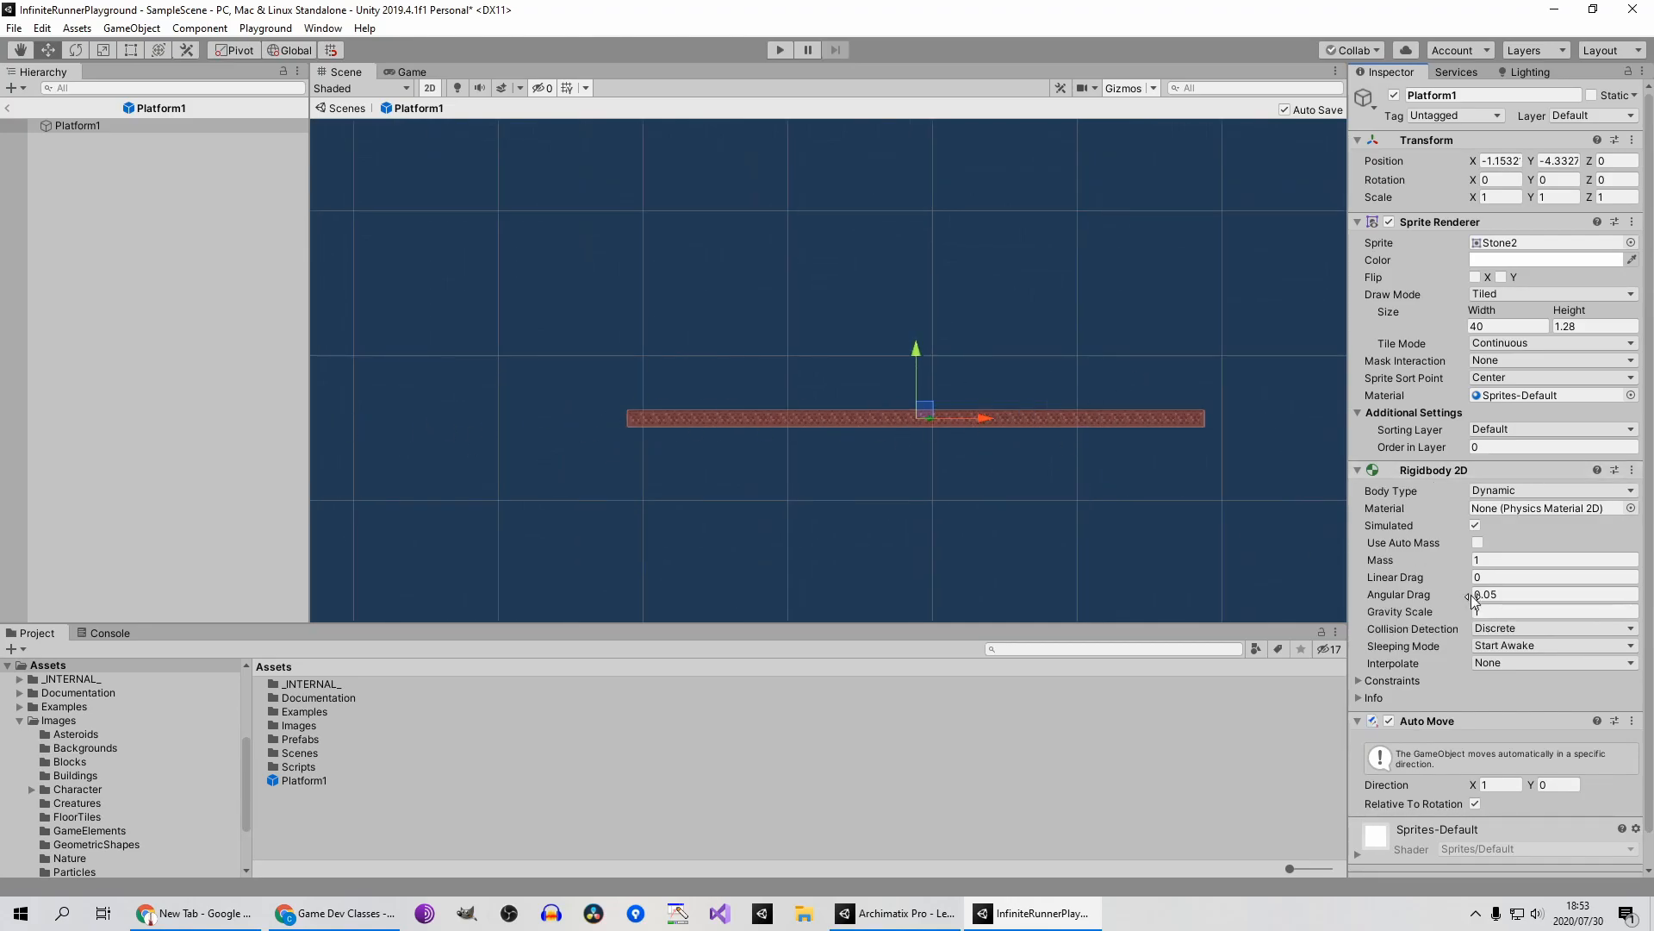
Set Auto Move's X direction to -1 and test the platform's movement in play mode
scroll(1472, 598, "down", 1)
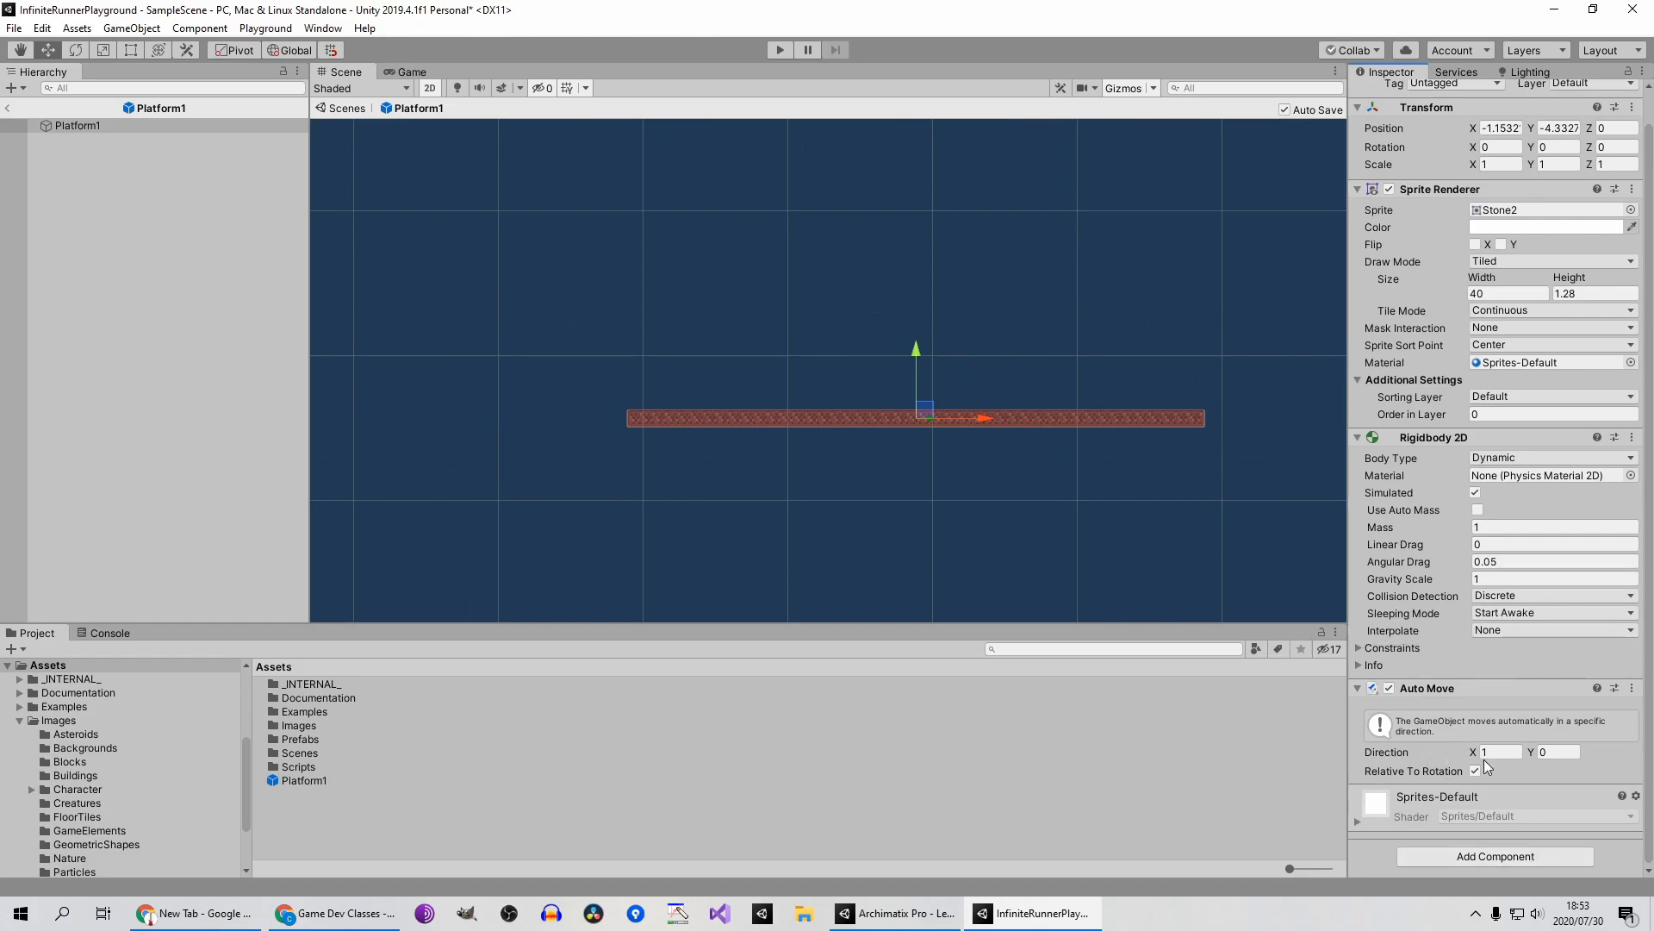
left_click(1486, 755)
type("-")
left_click(779, 50)
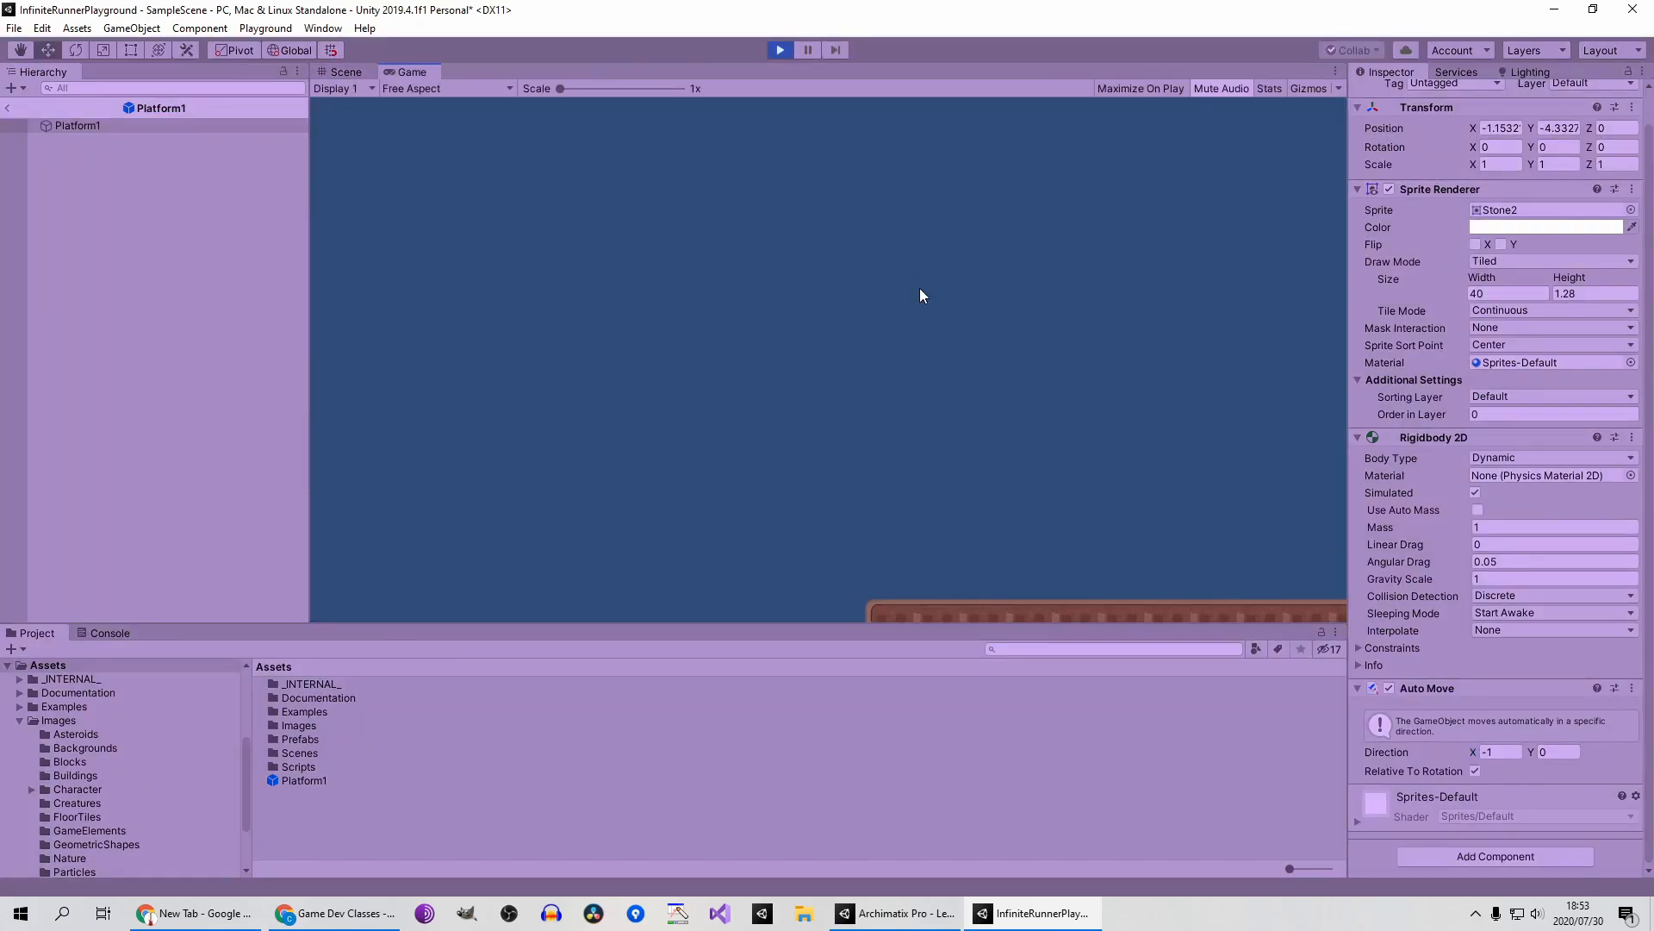
left_click(779, 52)
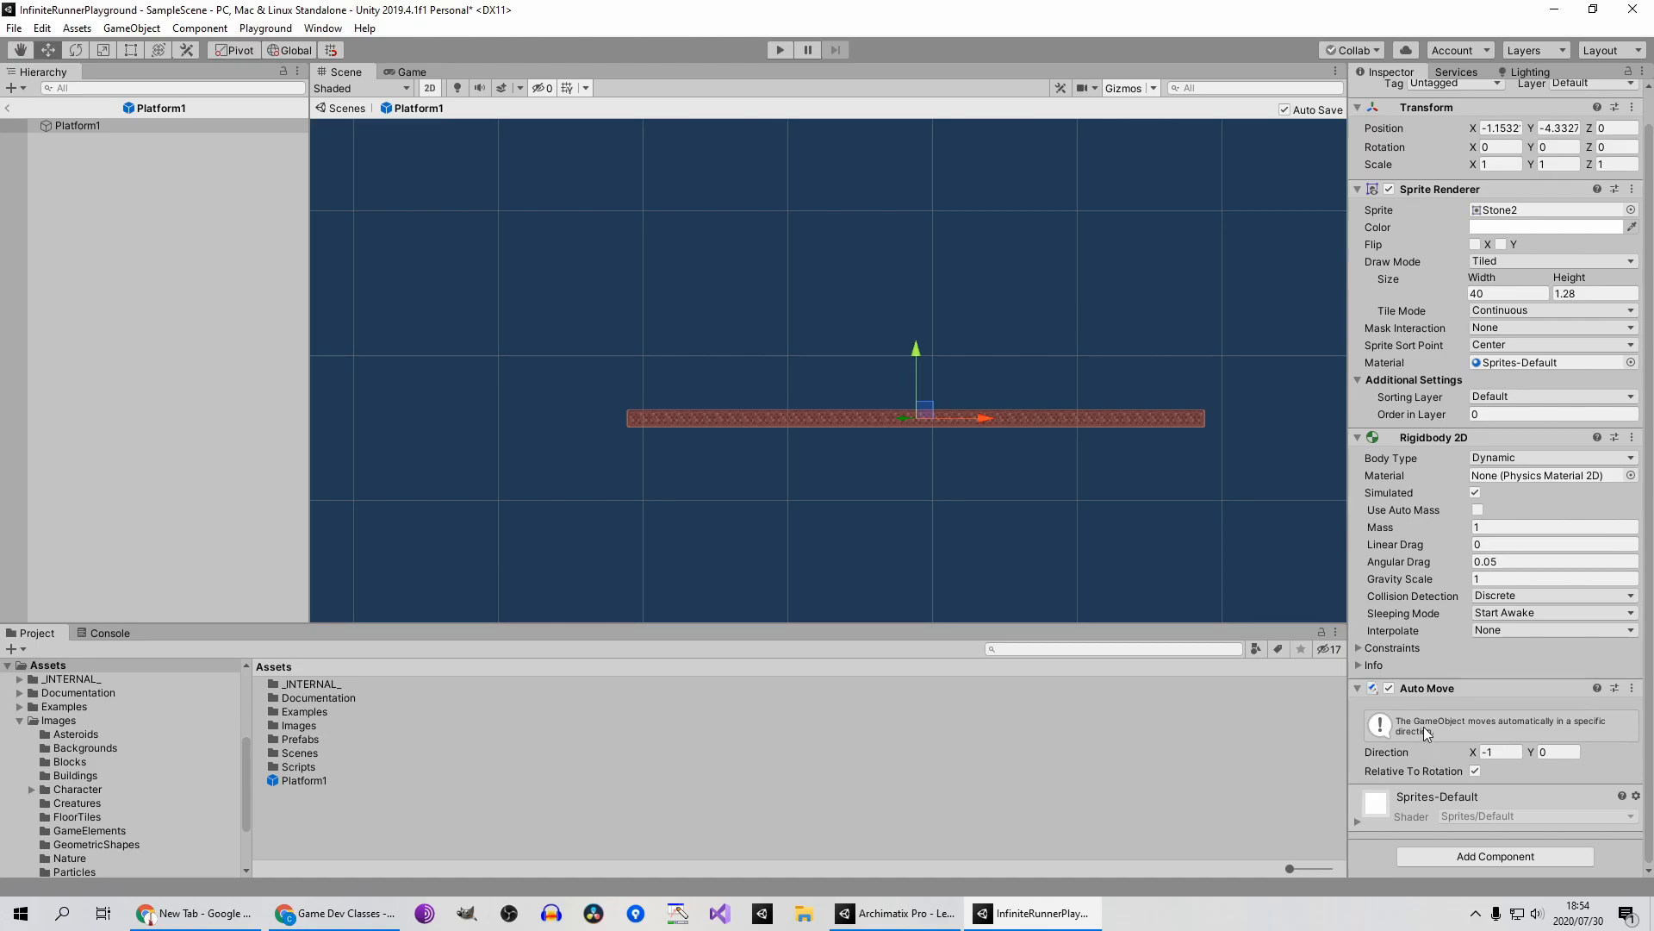
Set the Gravity Scale of Platform1's Rigidbody 2D to 0 and run the game briefly
left_click(1508, 580)
type("0")
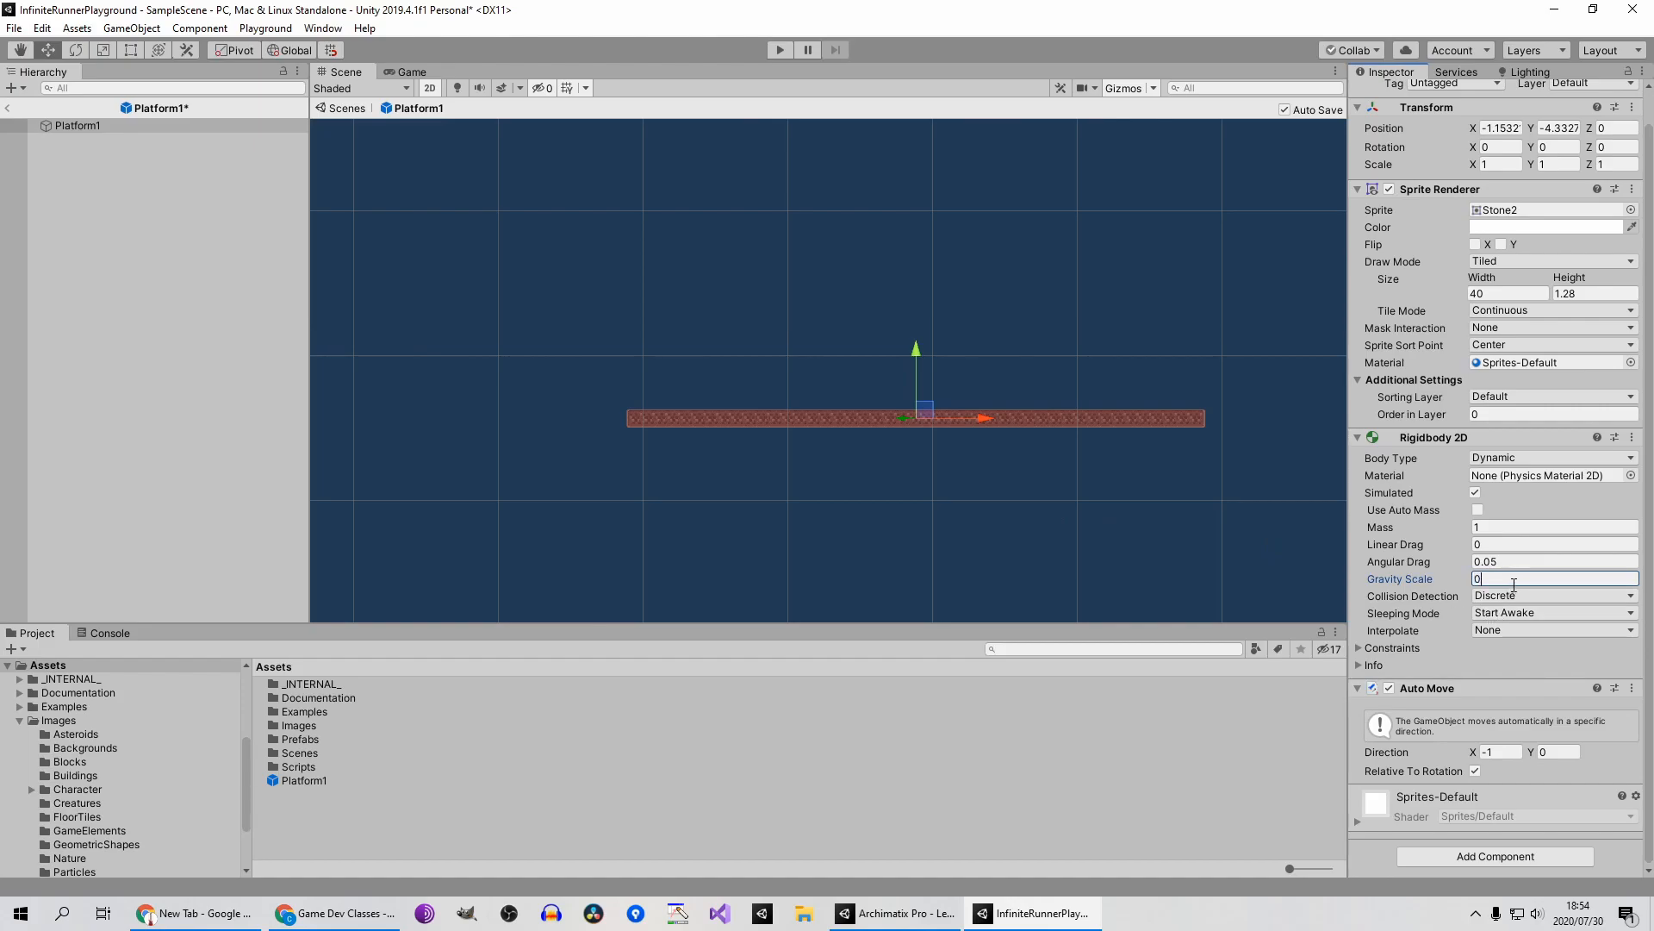
left_click(780, 49)
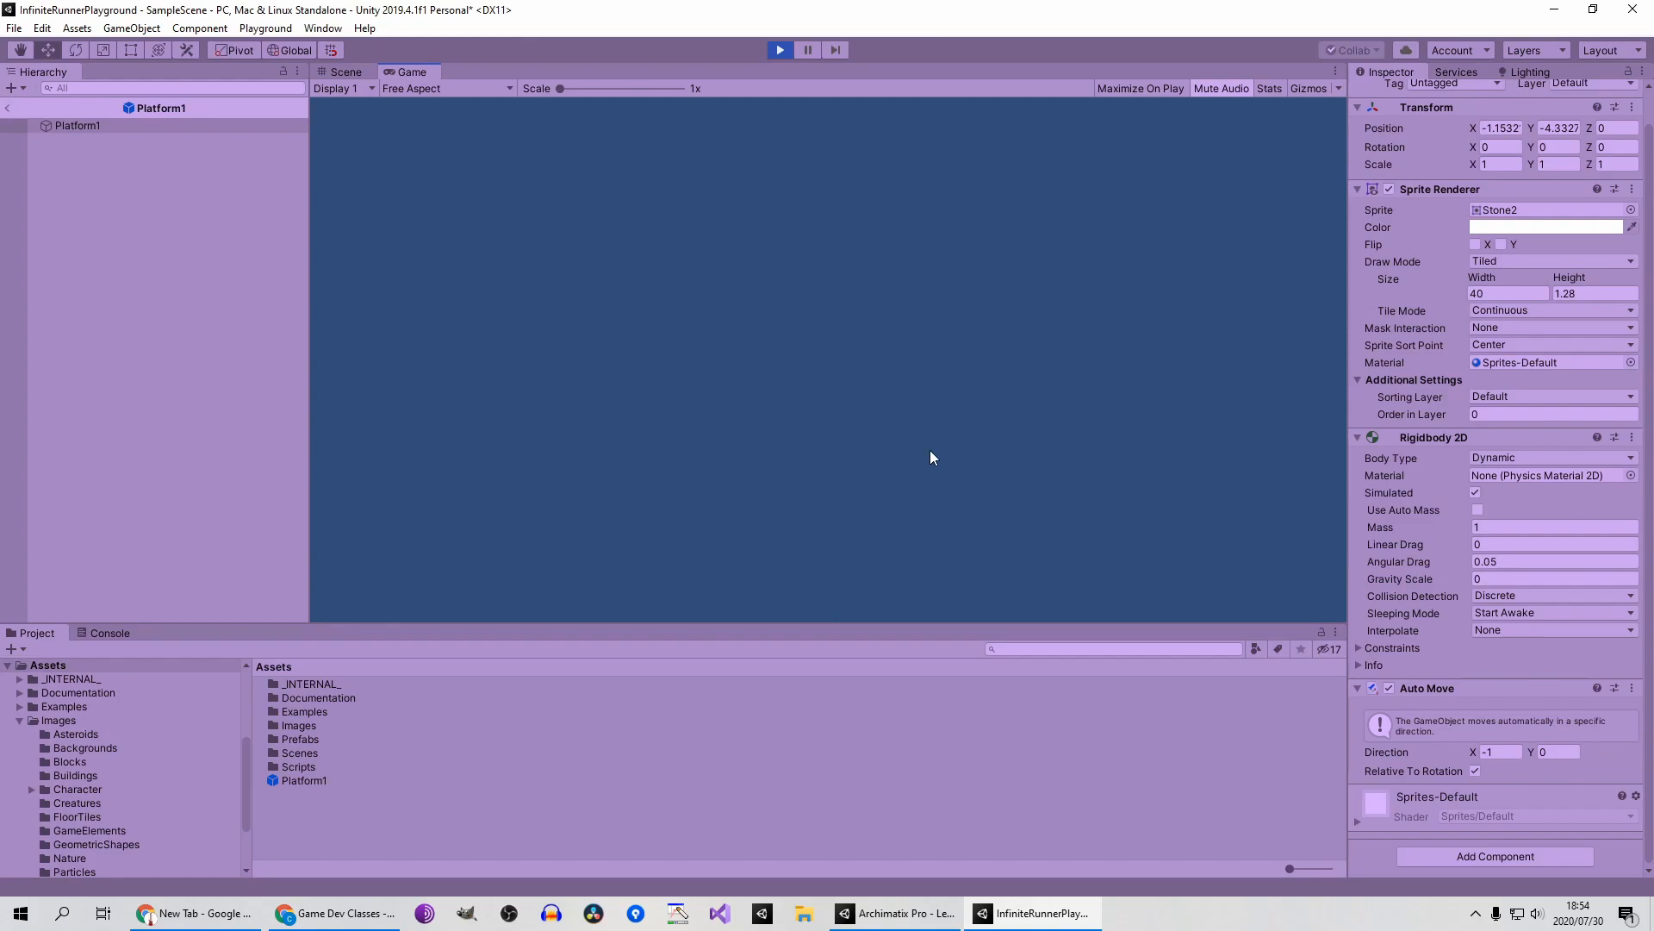
left_click(781, 50)
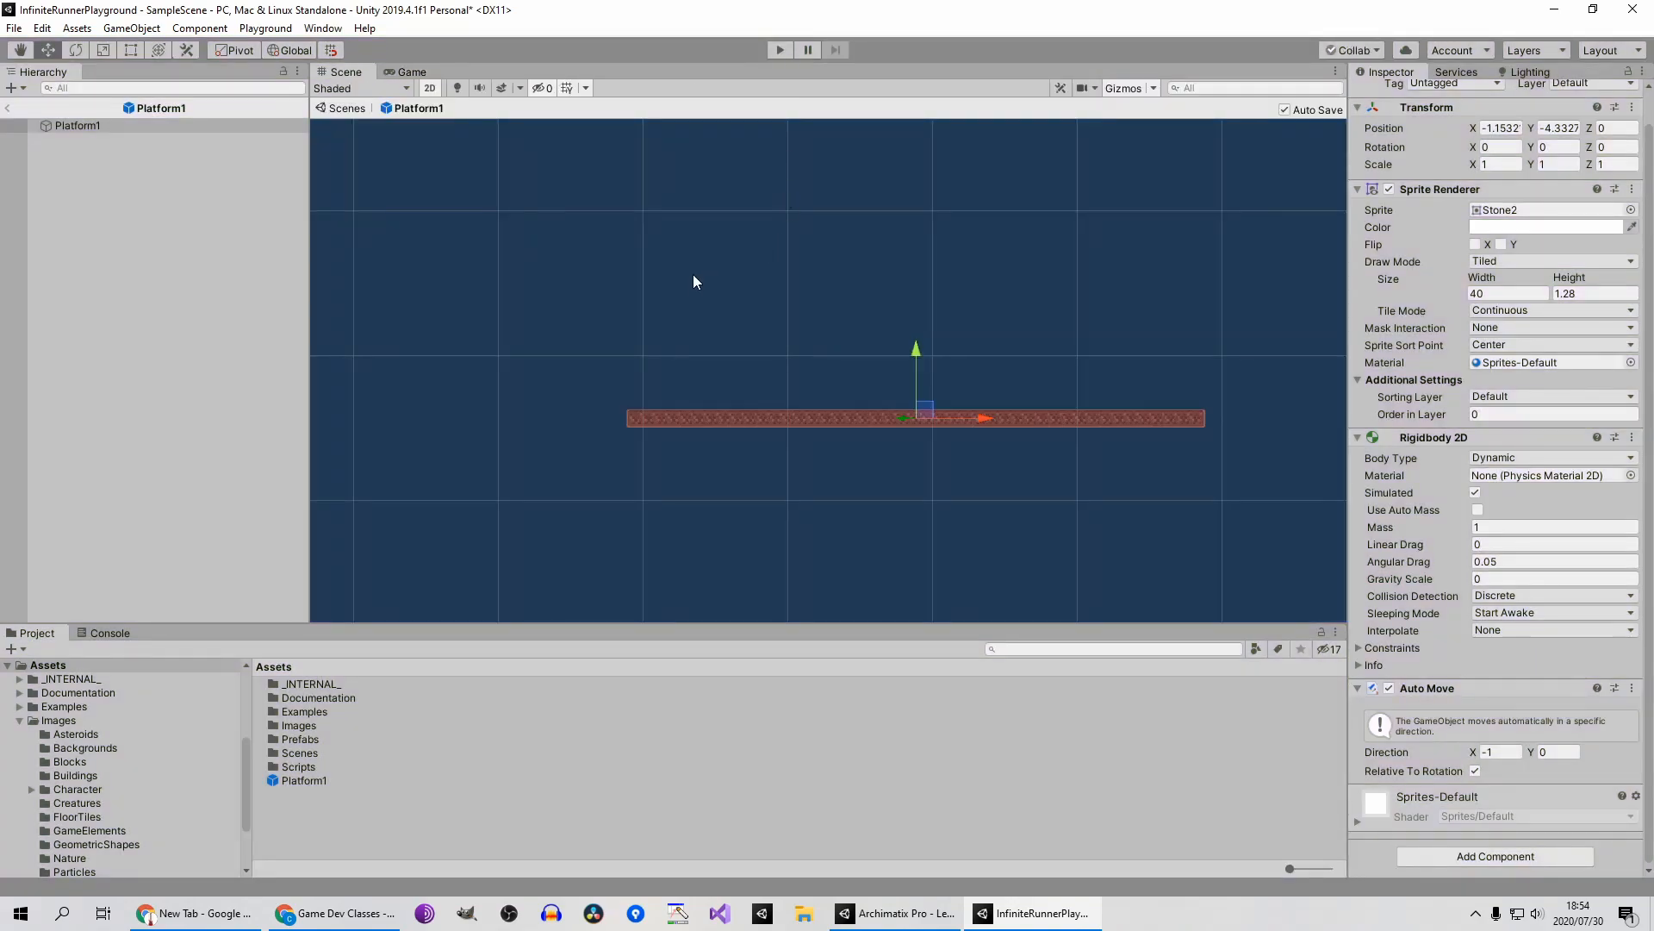
Check the Rigidbody 2D gravity setting on the Platform1 prefab asset and run the game to observe the moving platforms
left_click(363, 785)
left_click(361, 778)
scroll(1546, 350, "down", 8)
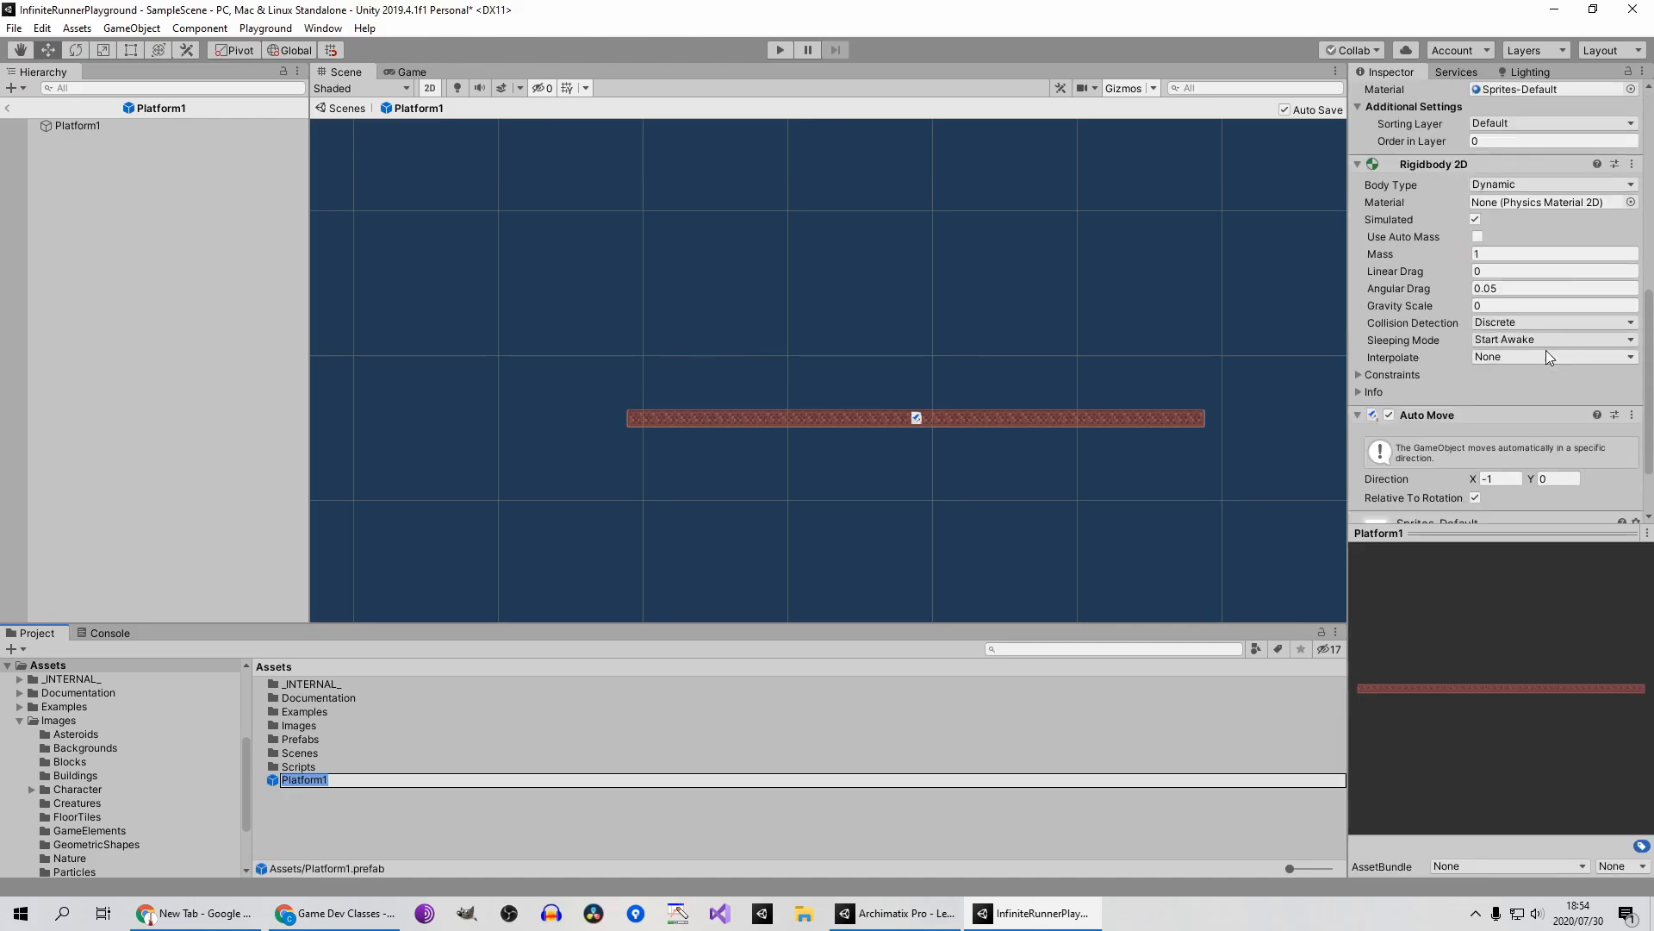
scroll(1538, 351, "up", 3)
scroll(1523, 346, "down", 3)
left_click(1528, 306)
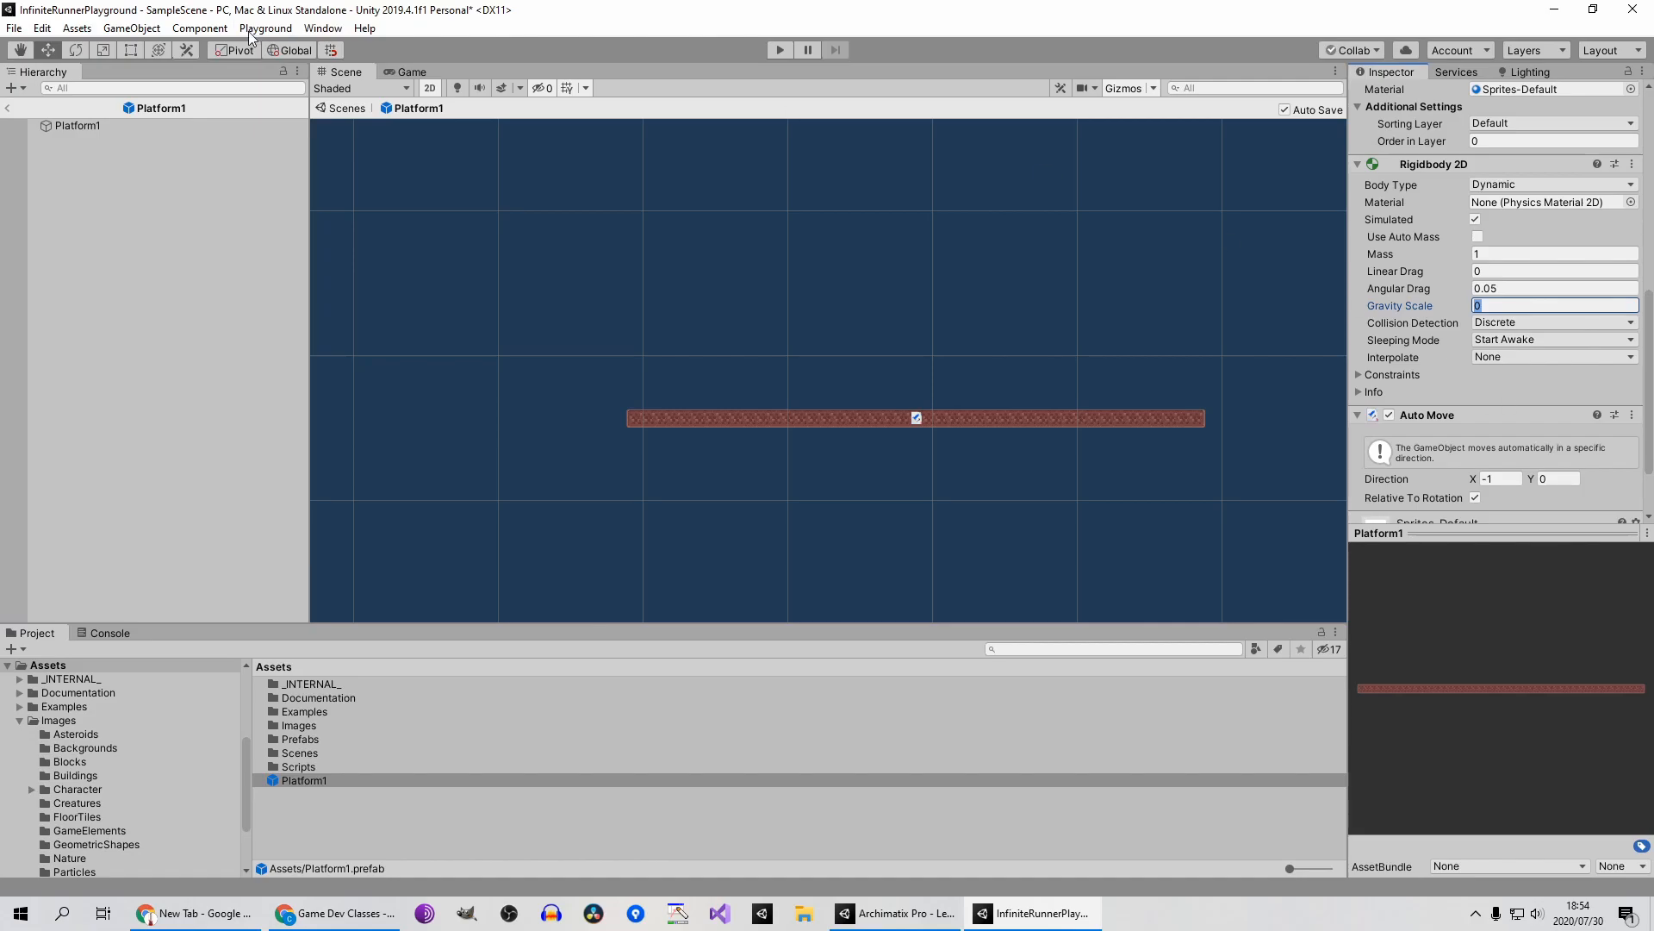
left_click(781, 50)
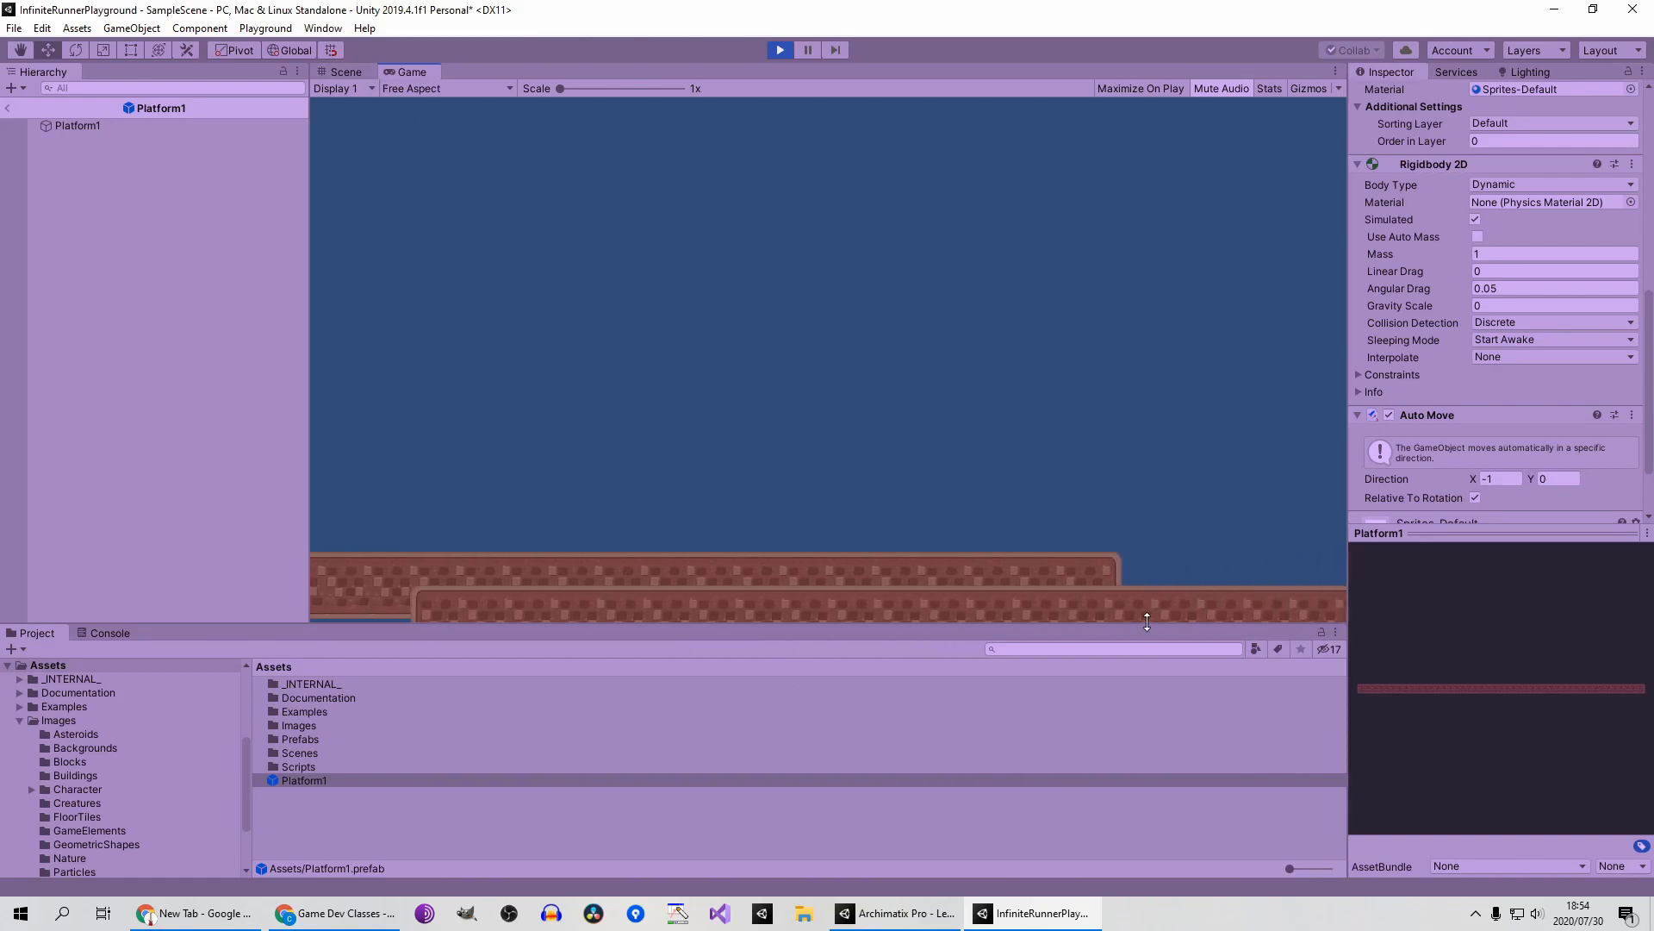
Leave Platform1's prefab editing and examine the moving platforms around the camera frame in the Scene view of the running game
left_click(326, 71)
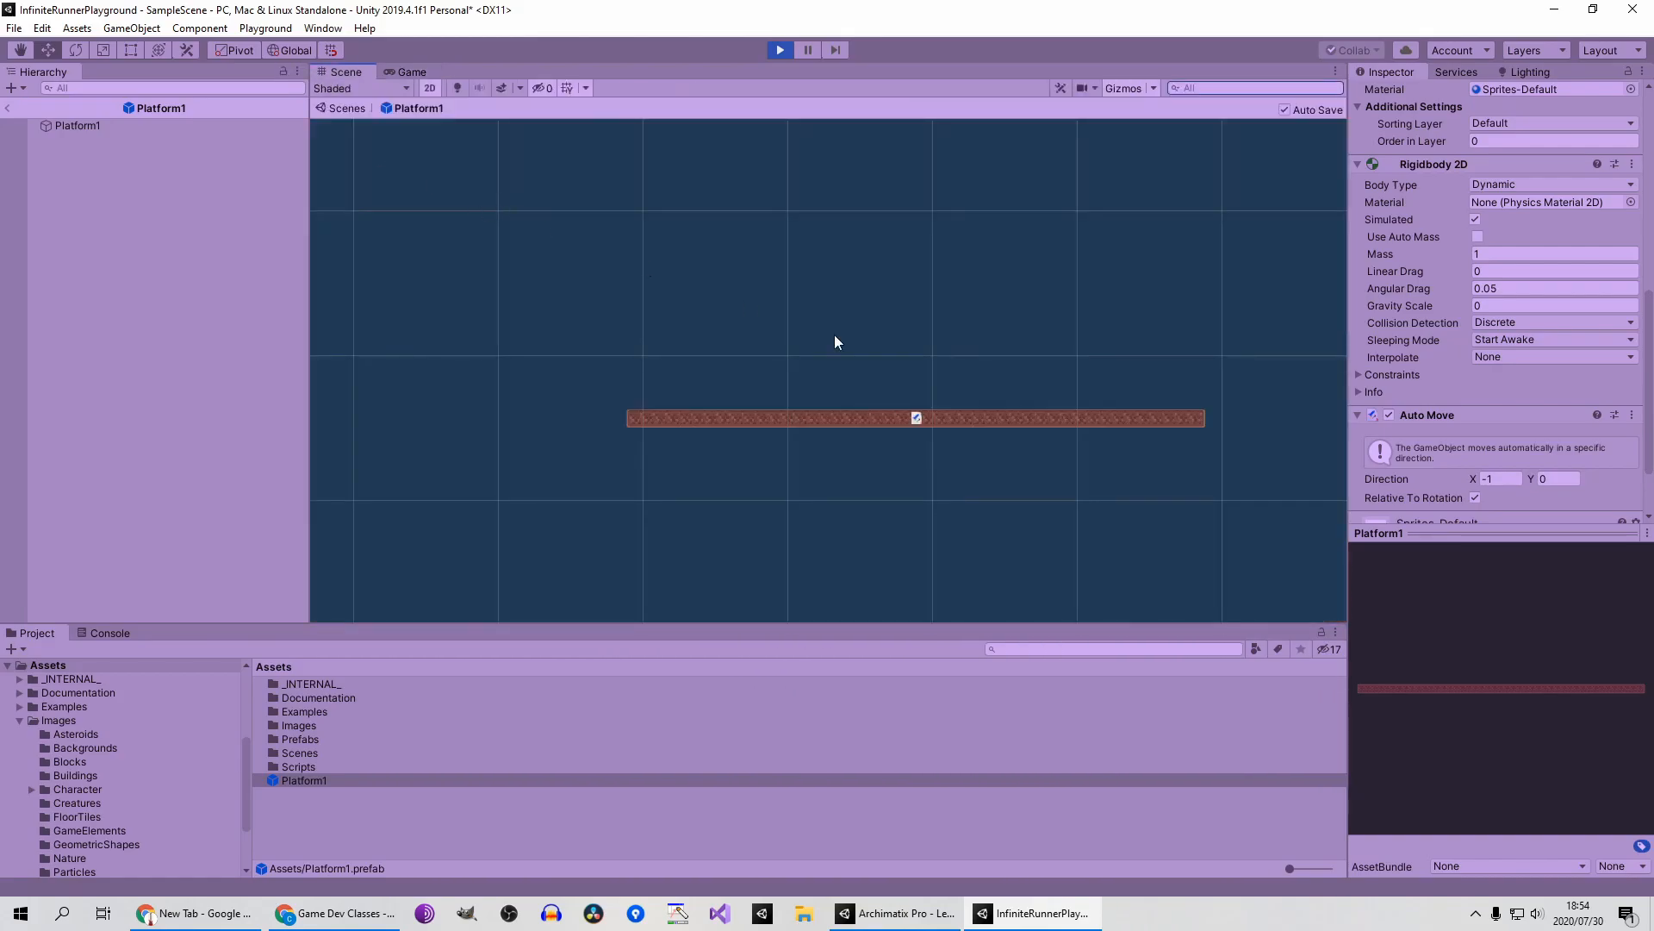
scroll(758, 338, "down", 1)
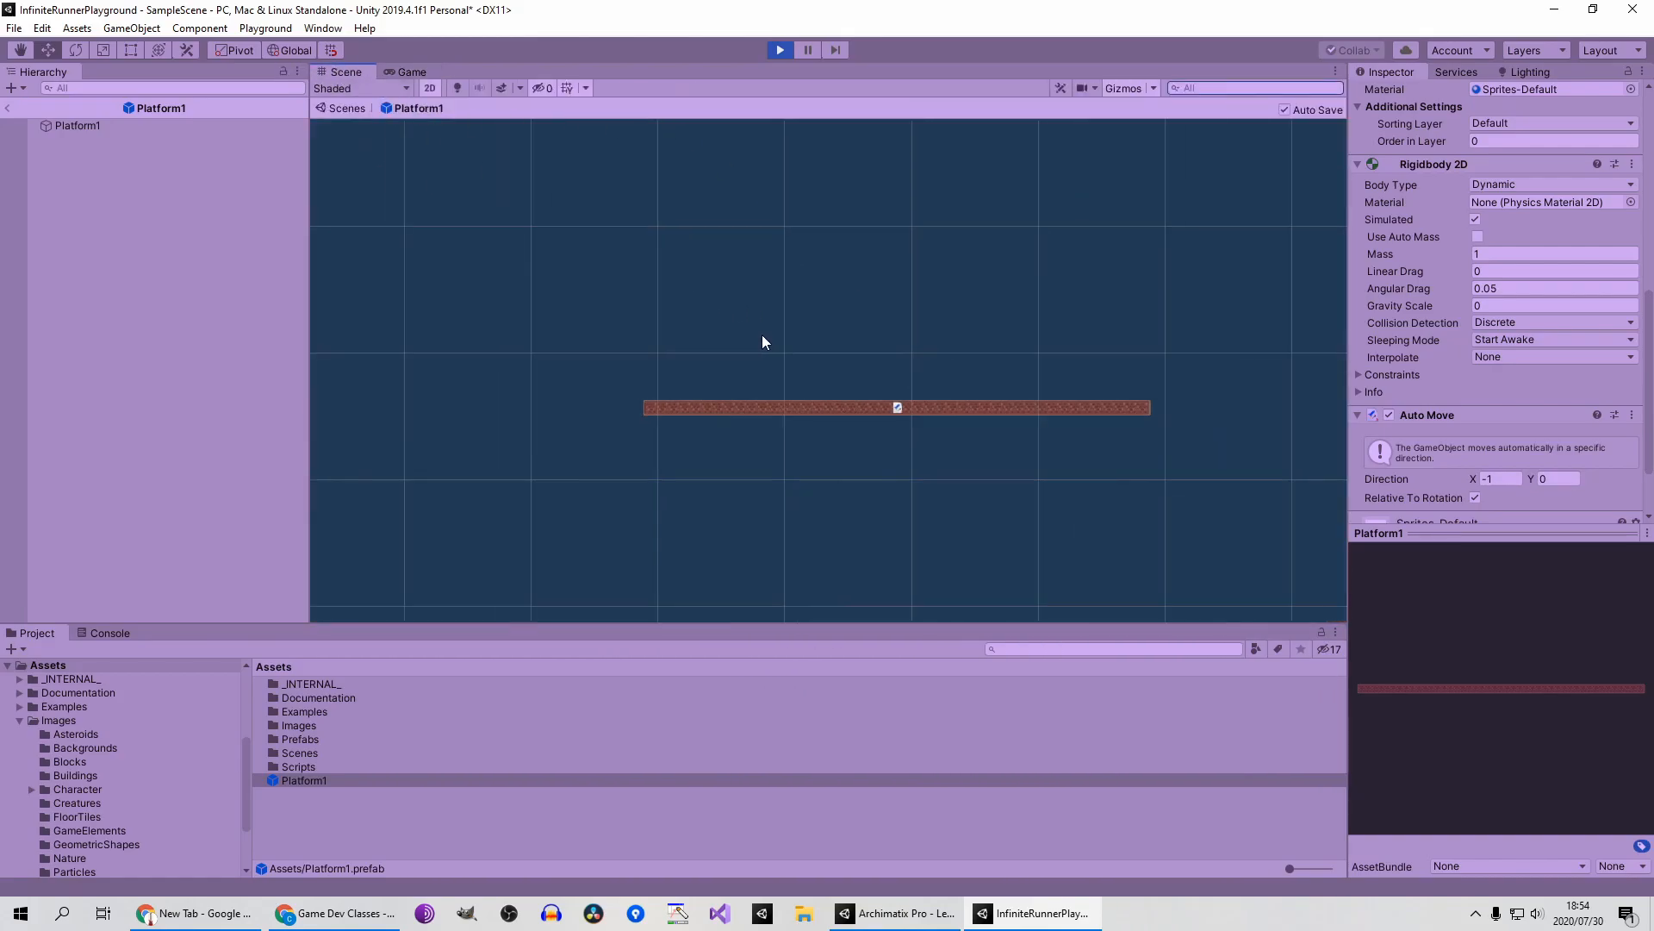
middle_click_drag(717, 254, 715, 310)
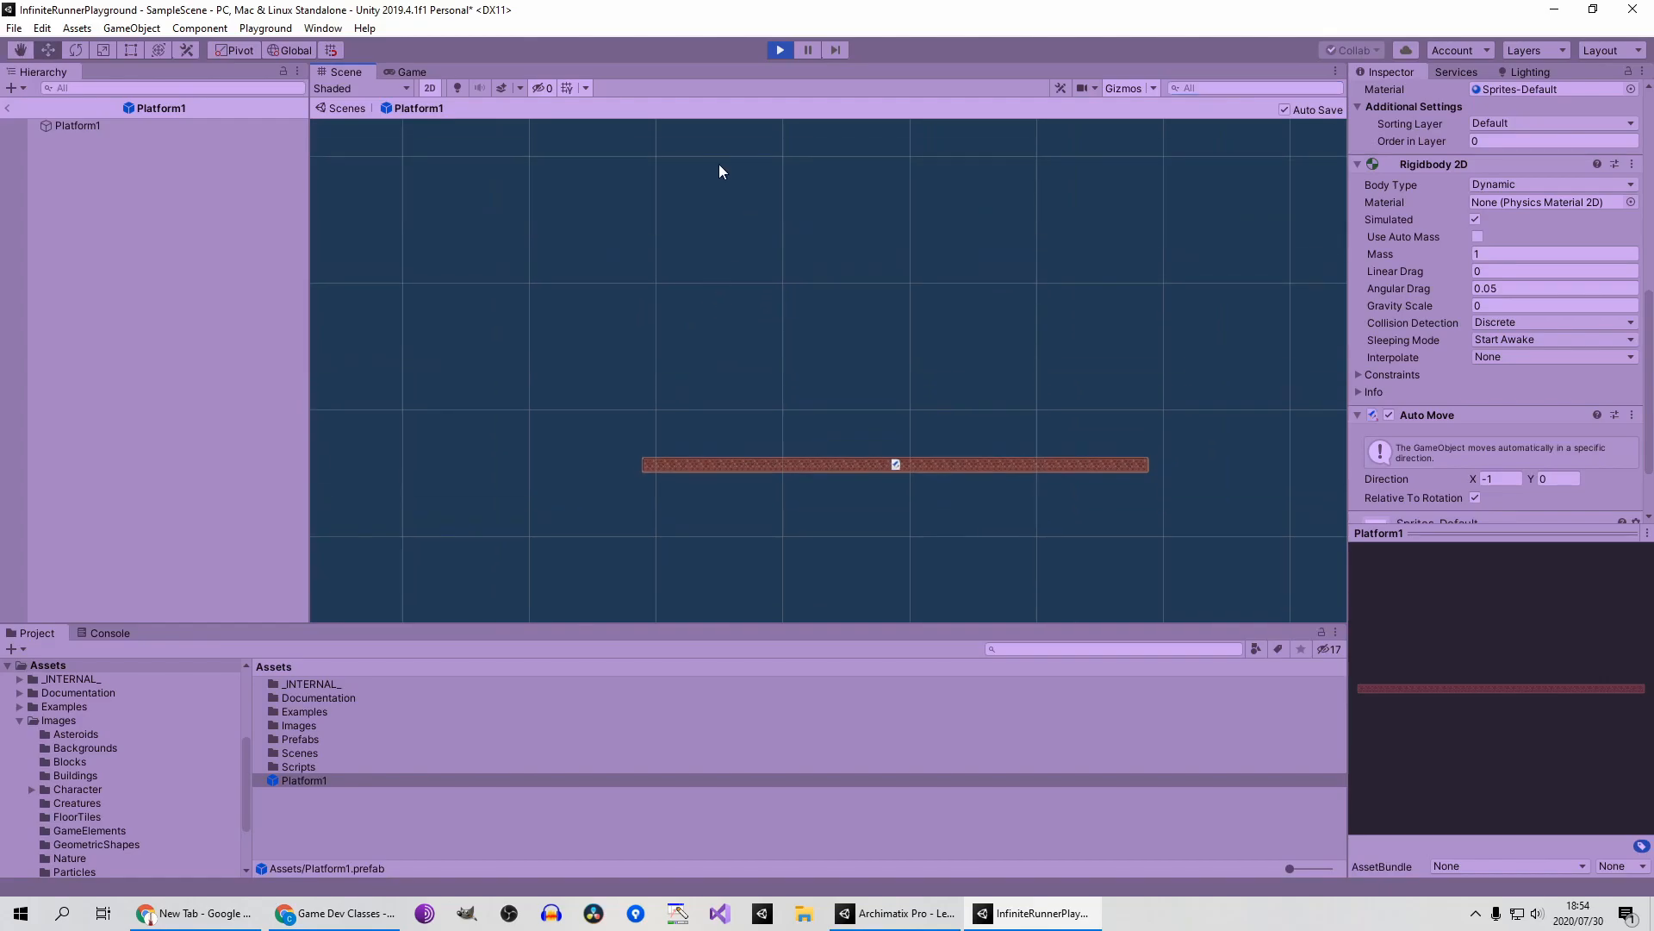
left_click(425, 75)
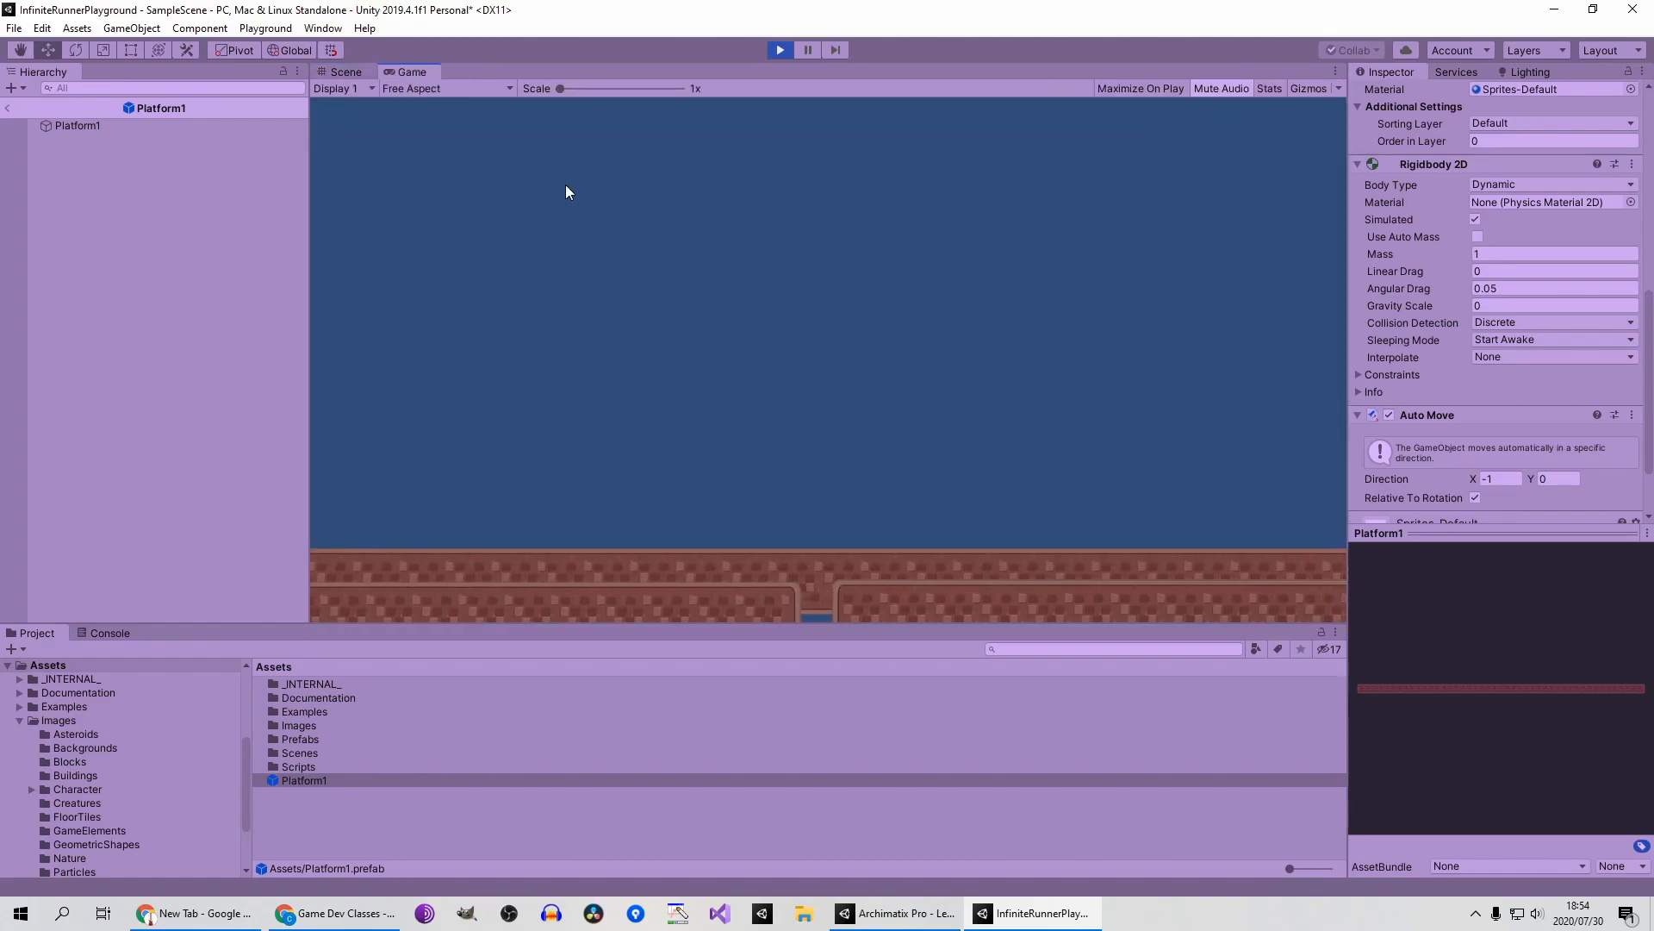
left_click(356, 75)
scroll(825, 355, "down", 3)
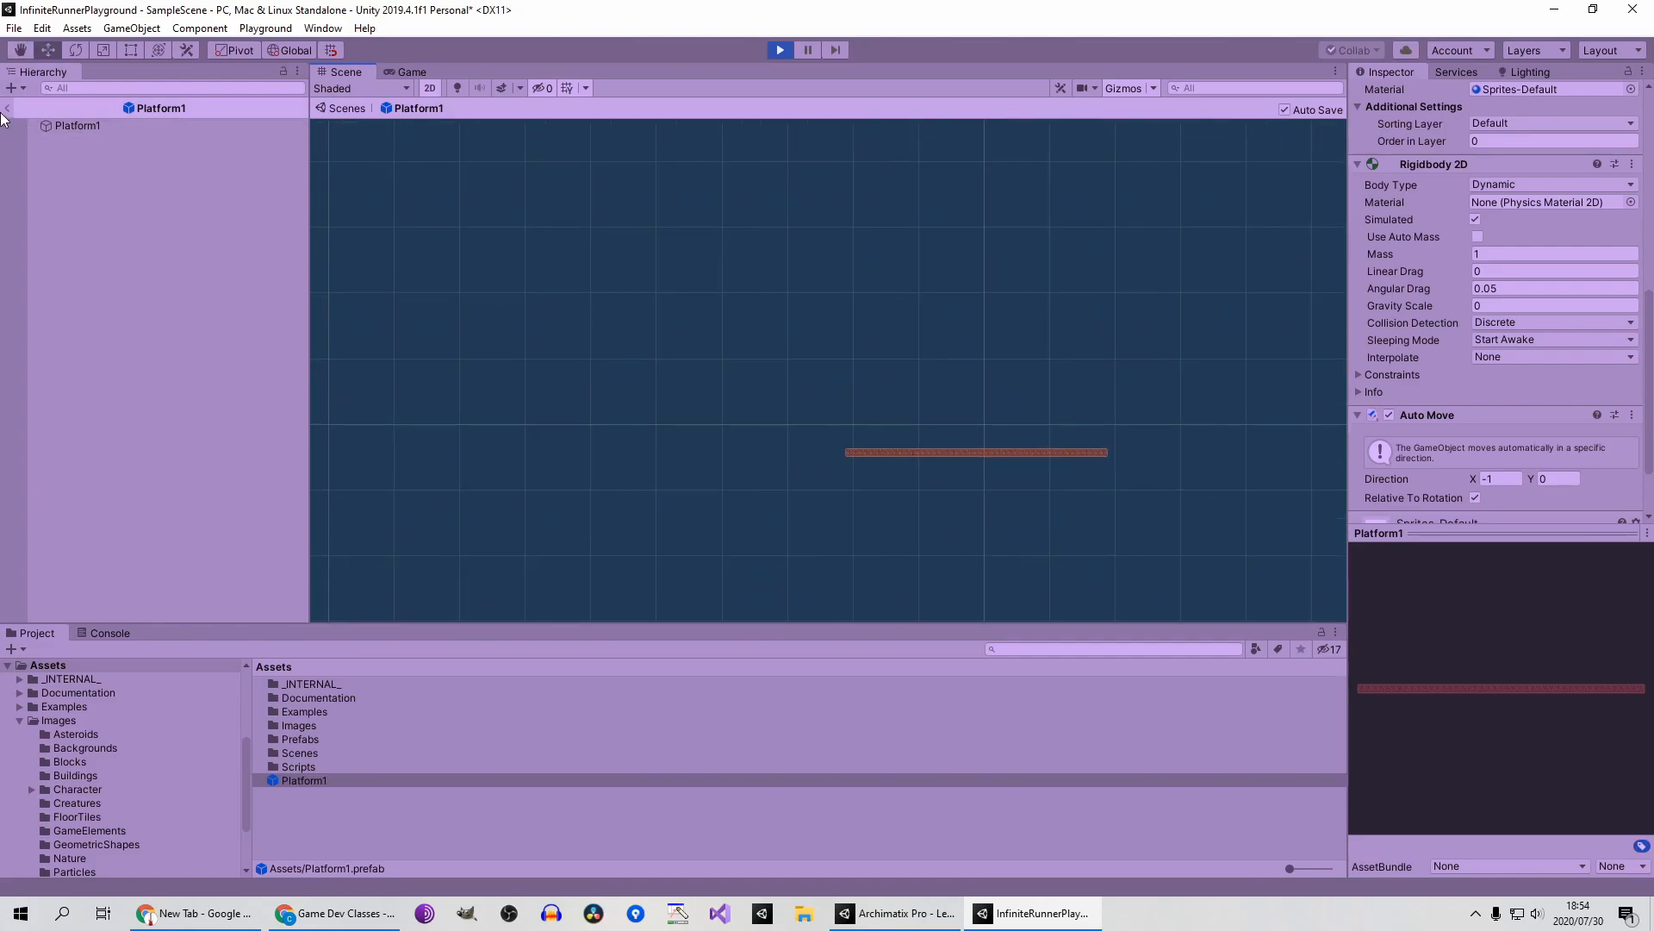
left_click(6, 110)
middle_click_drag(845, 423, 950, 419)
scroll(919, 415, "down", 4)
scroll(948, 420, "down", 1)
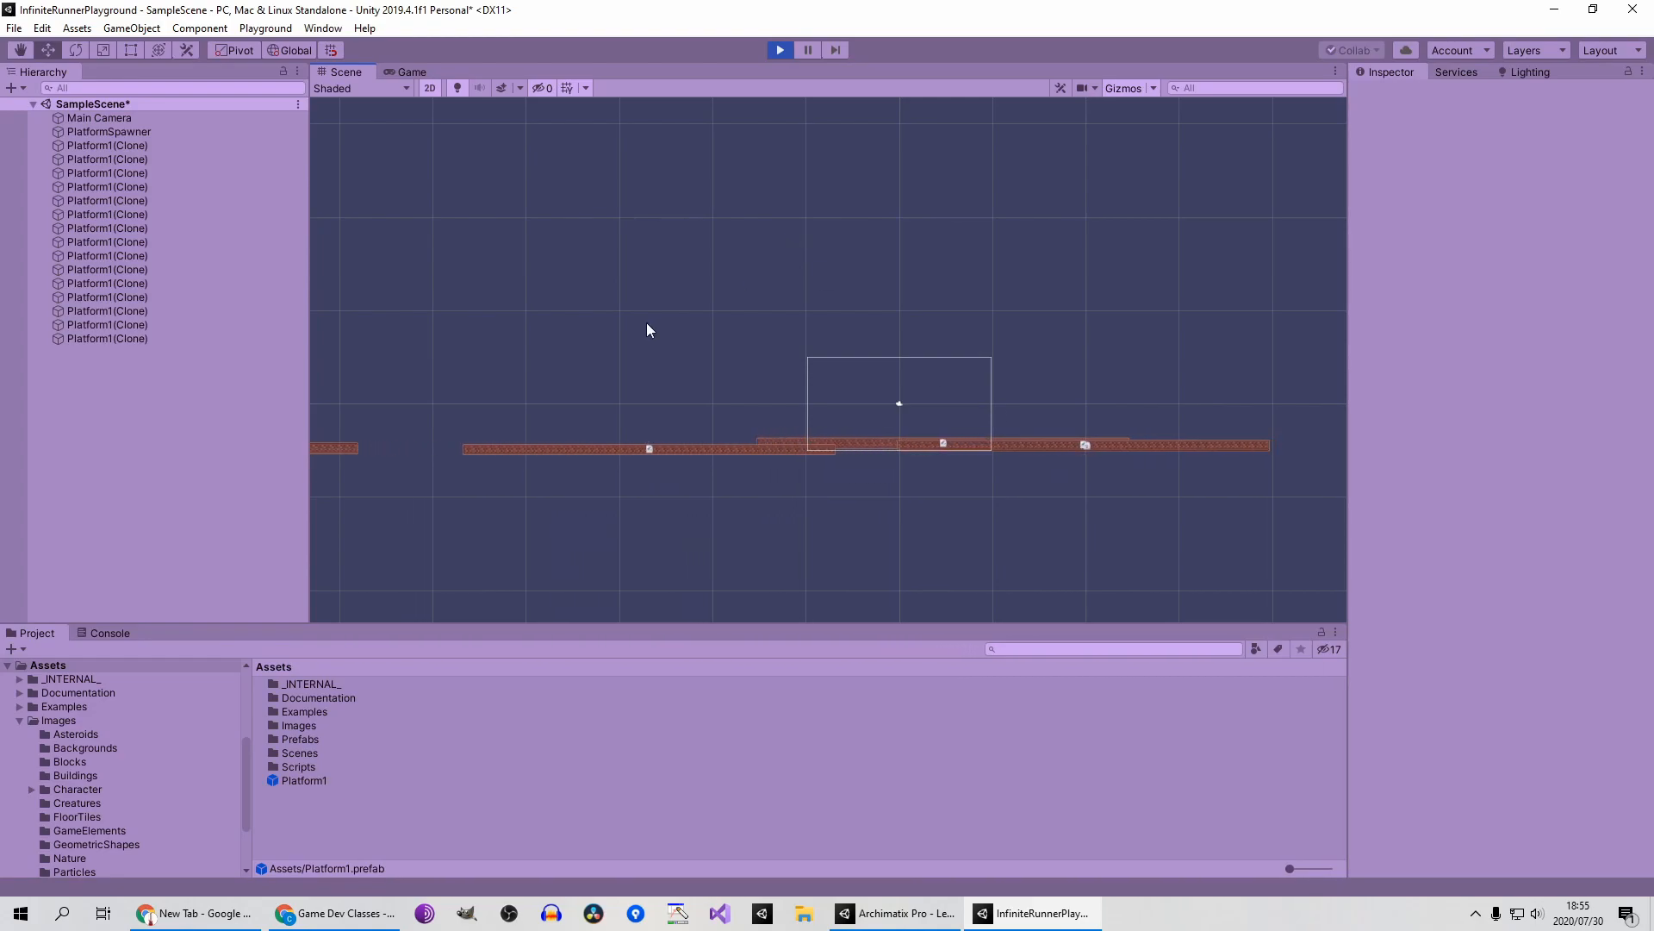
Try Spawn Interval values of 2 and 1 on PlatformSpawner while the game is running
left_click(141, 133)
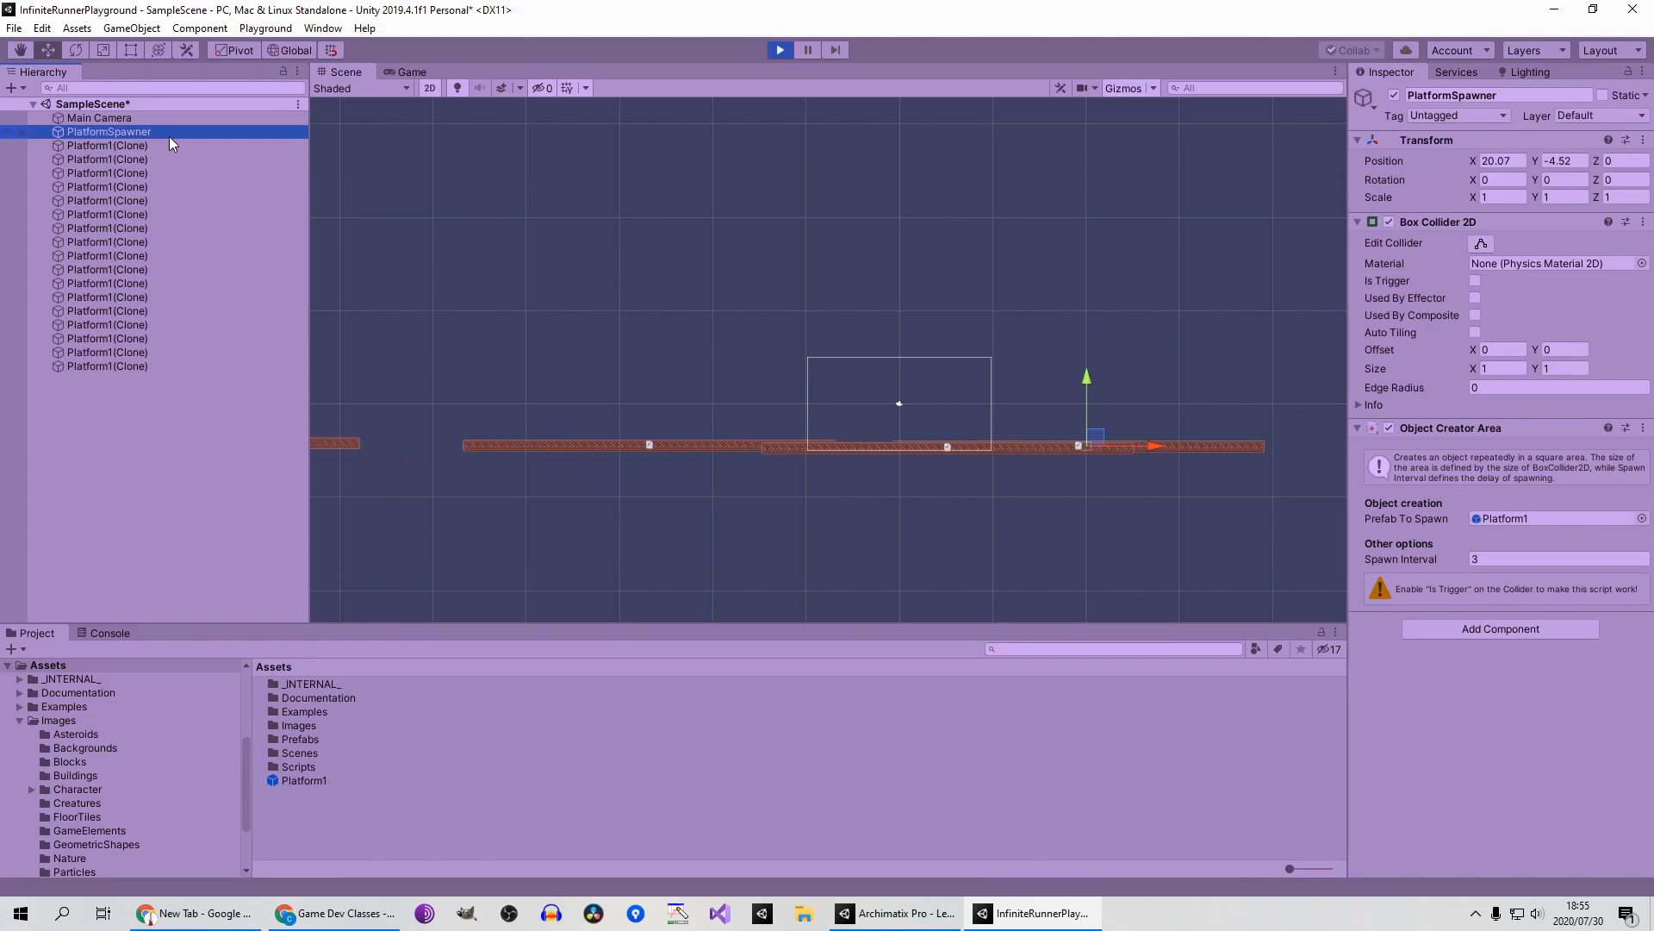
left_click(1540, 560)
type("2")
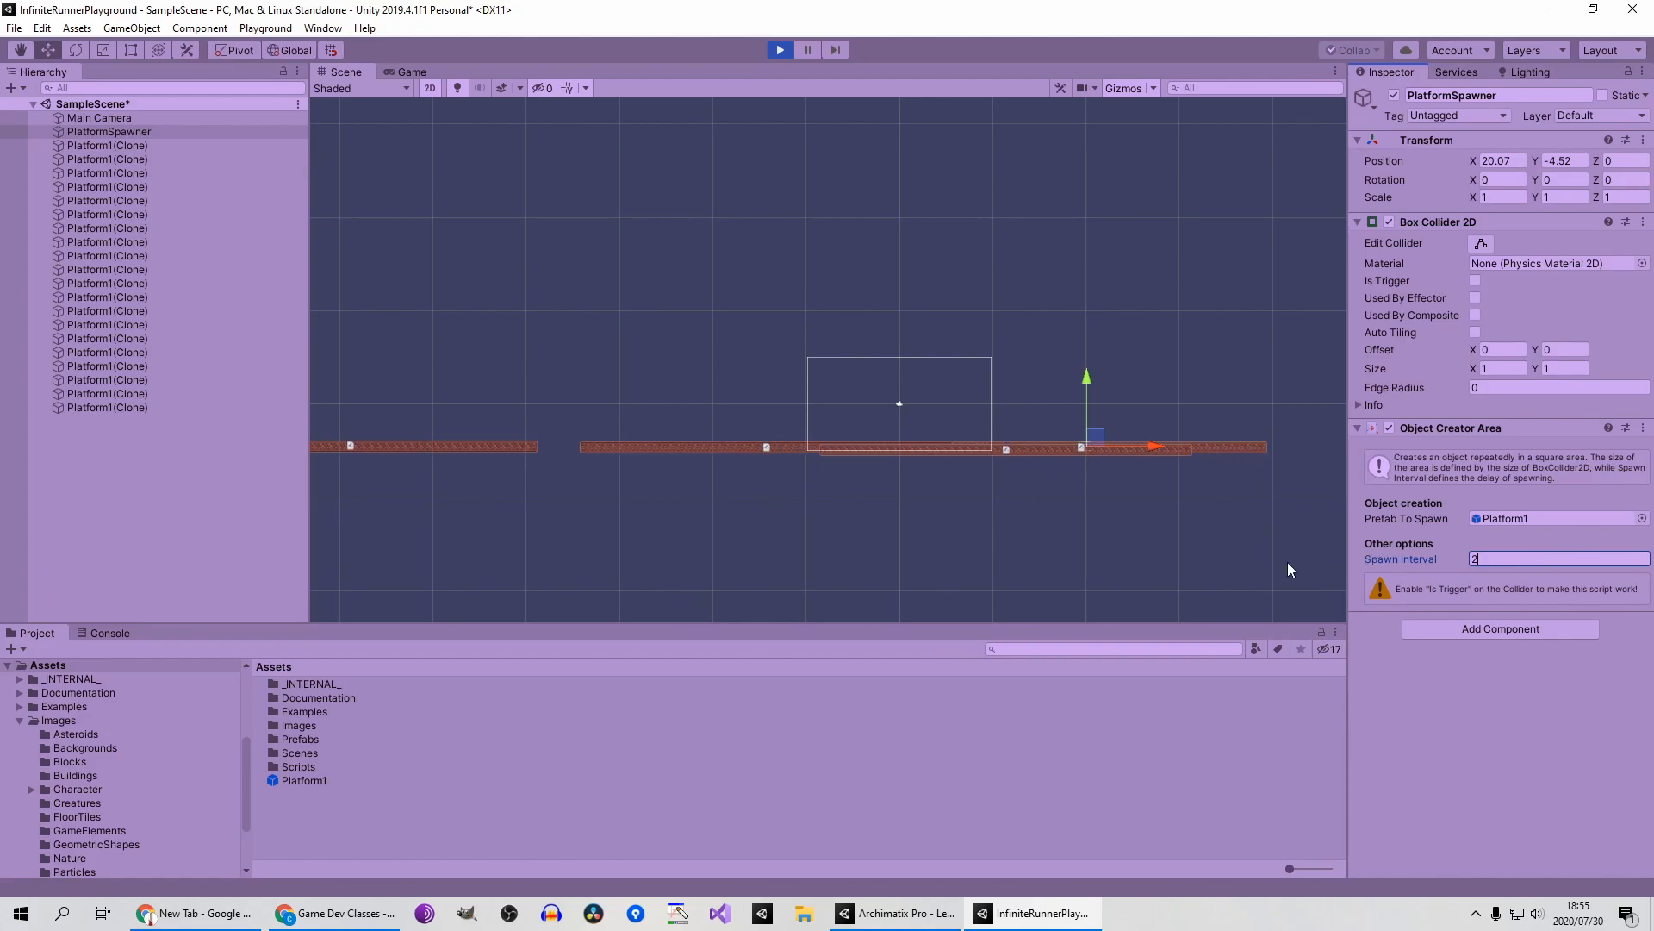
double_click(1488, 560)
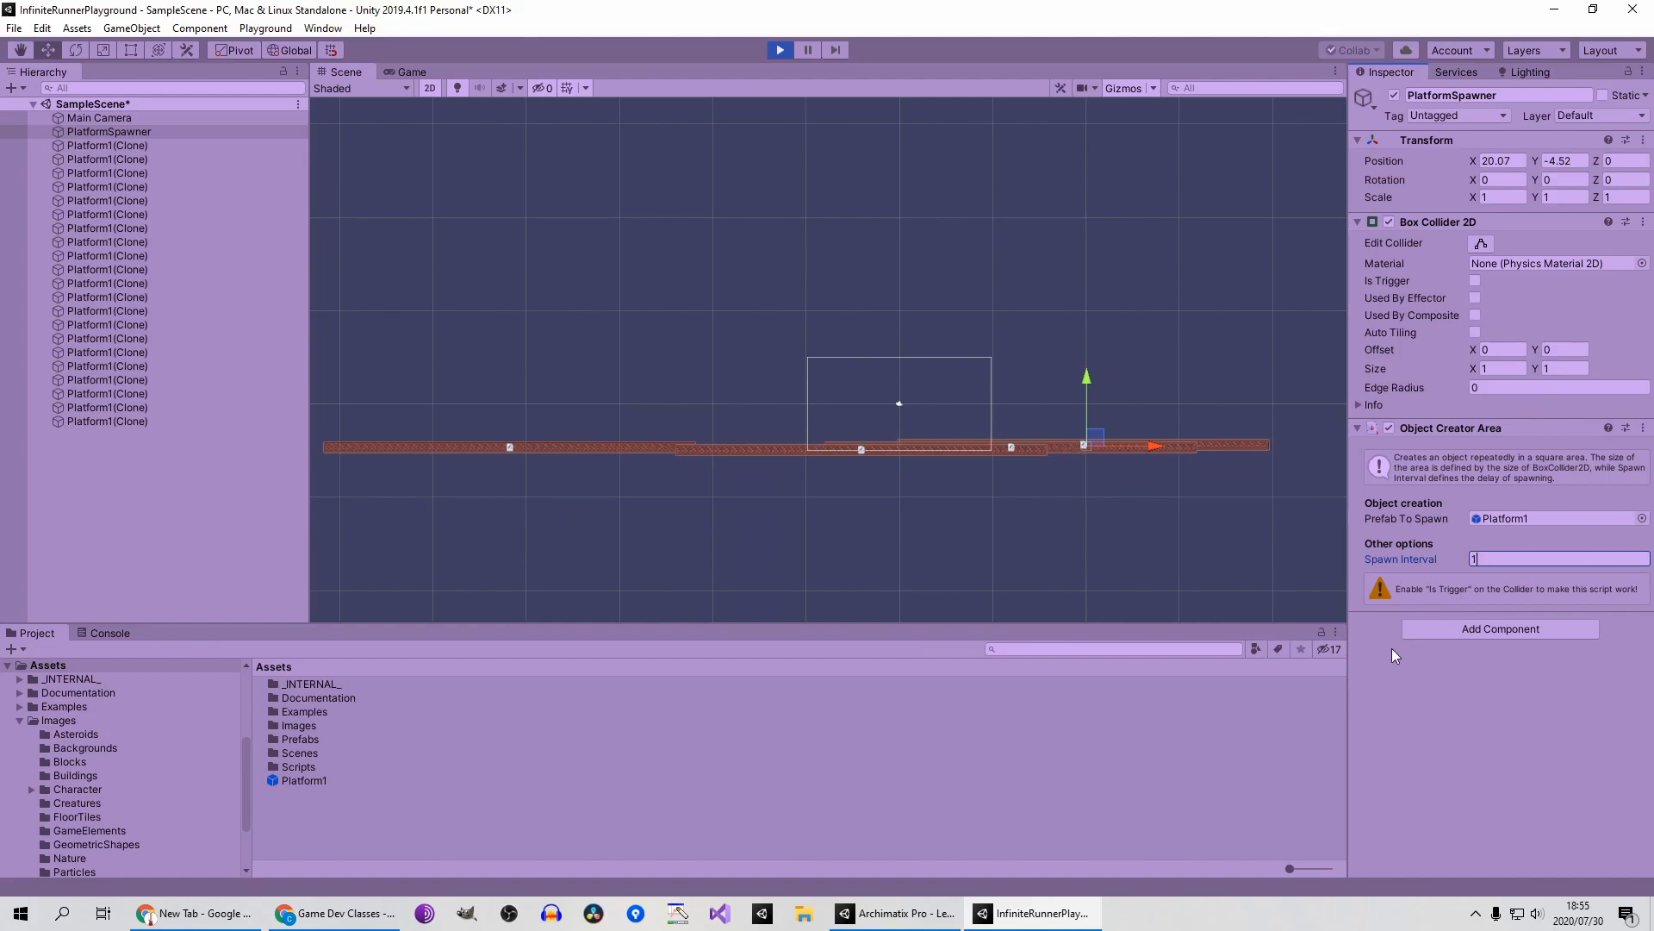
key("ctrl+s")
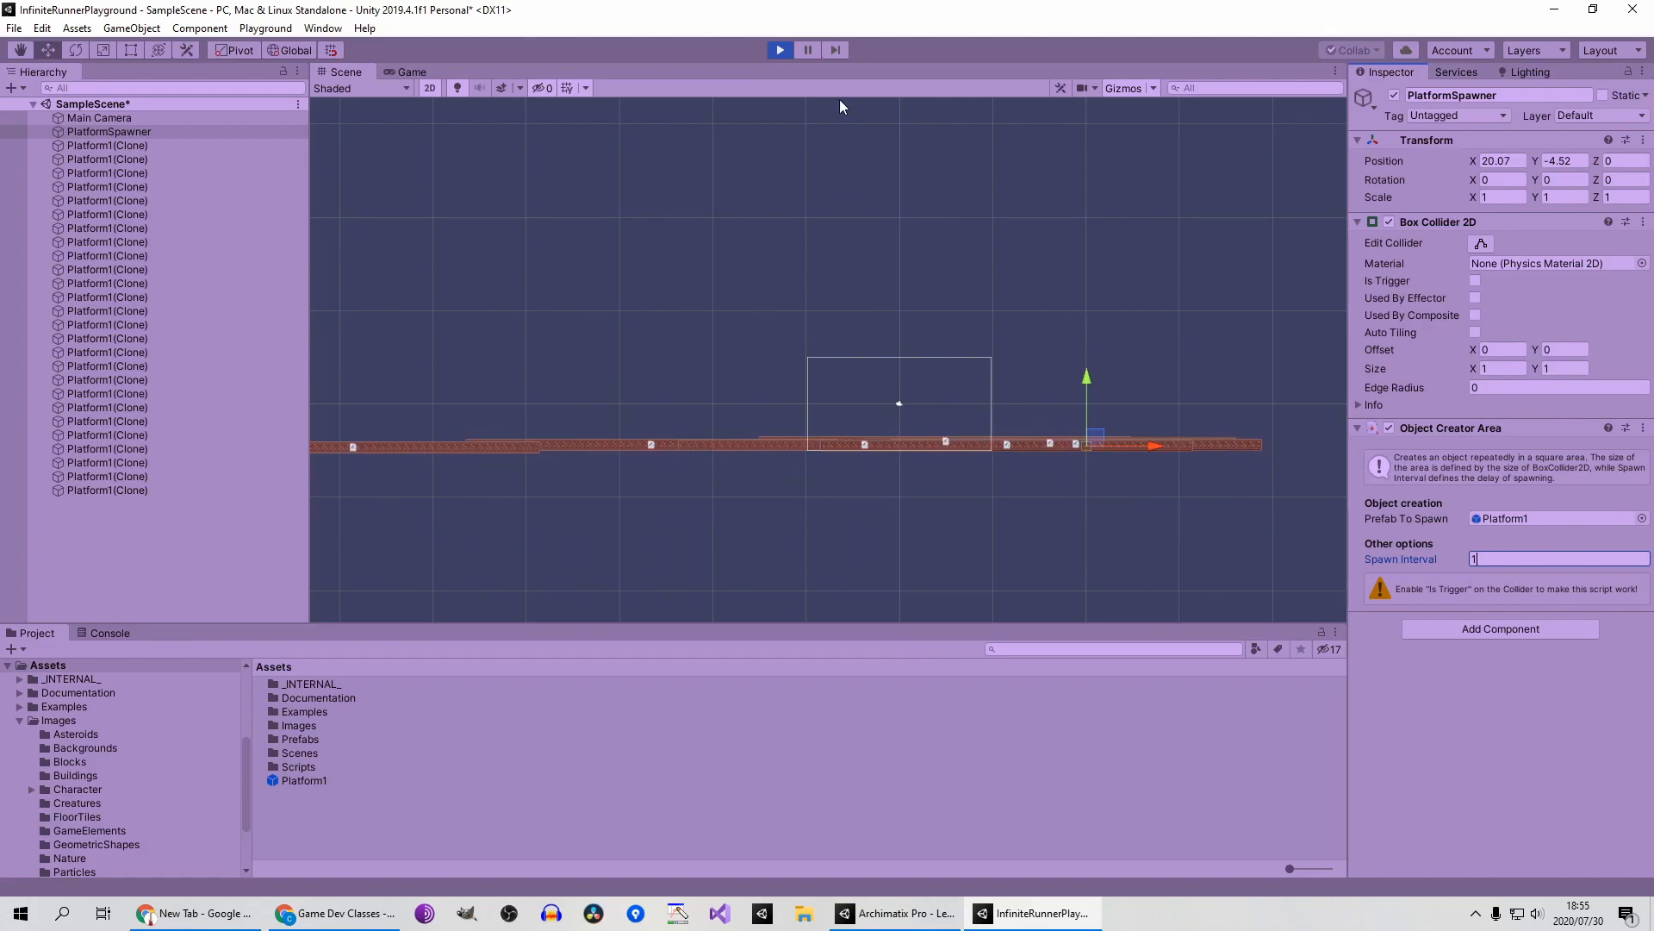
Set PlatformSpawner's Spawn Interval to 2 outside play mode and test the platform spacing in the Scene view
left_click(780, 49)
left_click(162, 134)
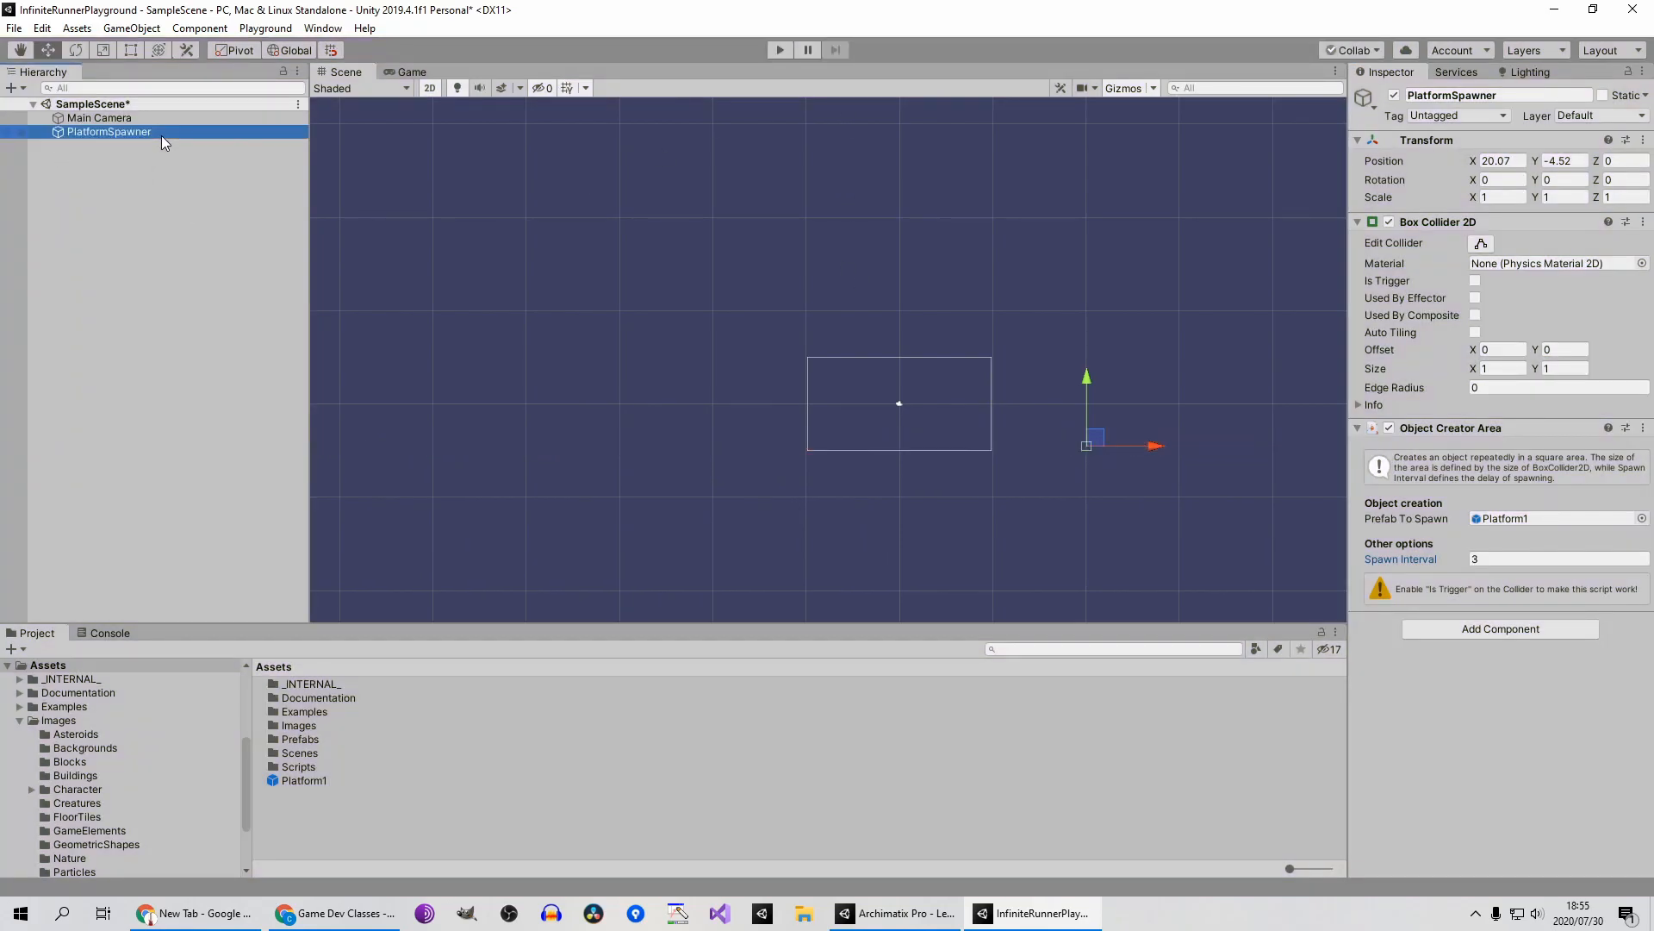
left_click(1499, 558)
left_click(781, 50)
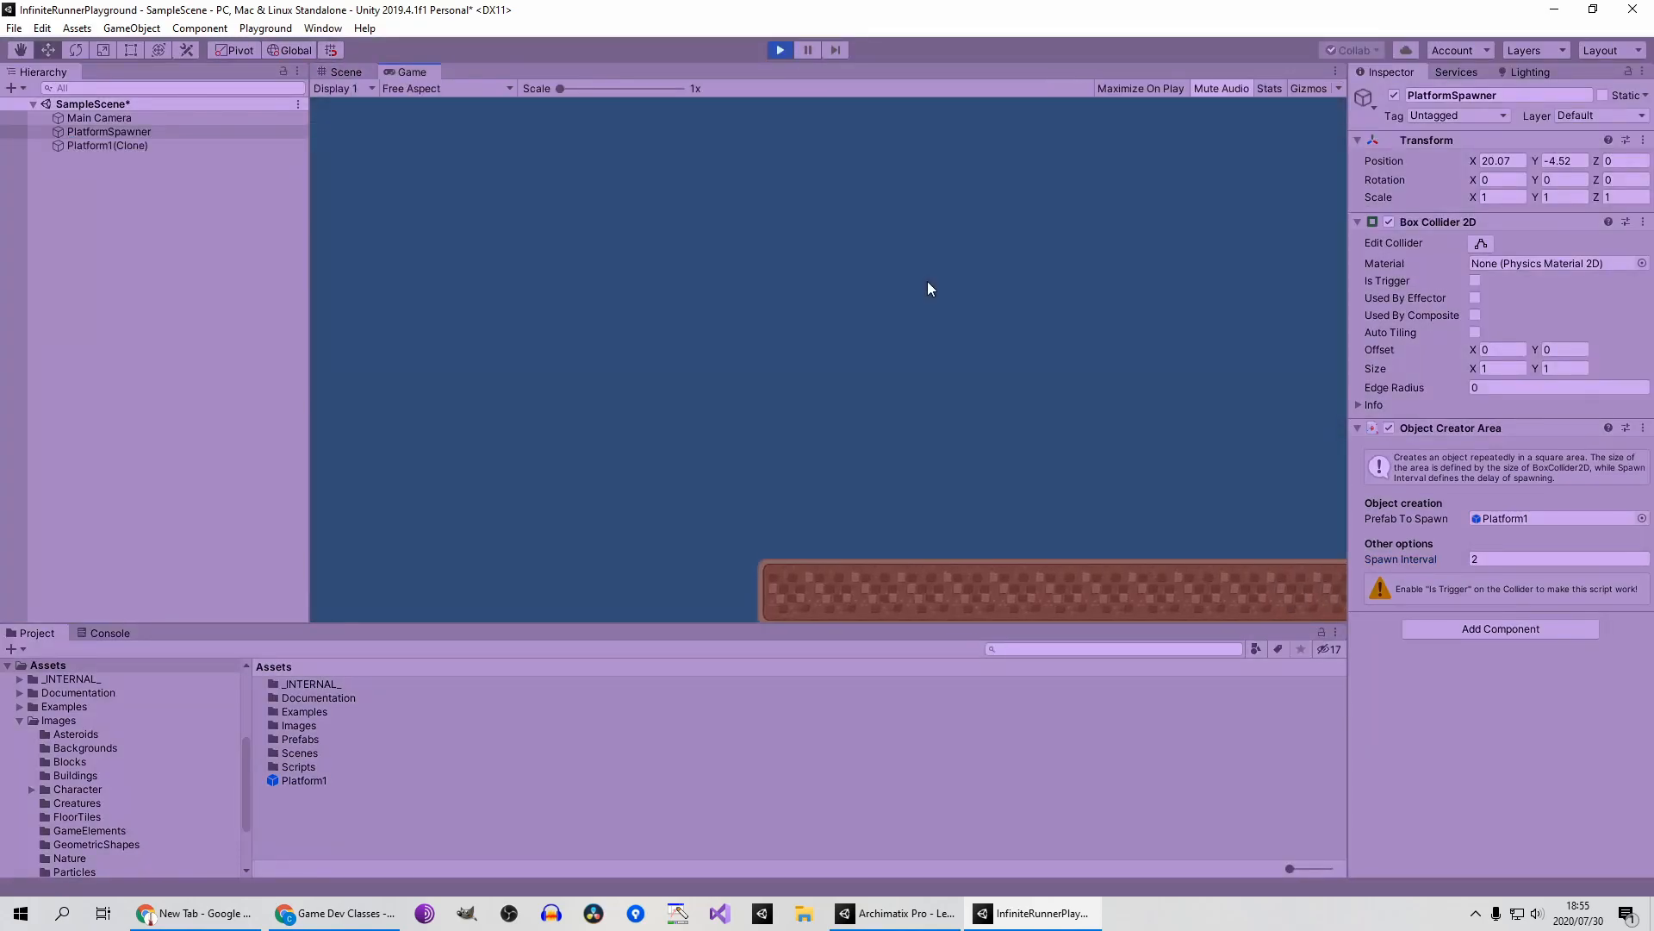
left_click(342, 86)
left_click(349, 70)
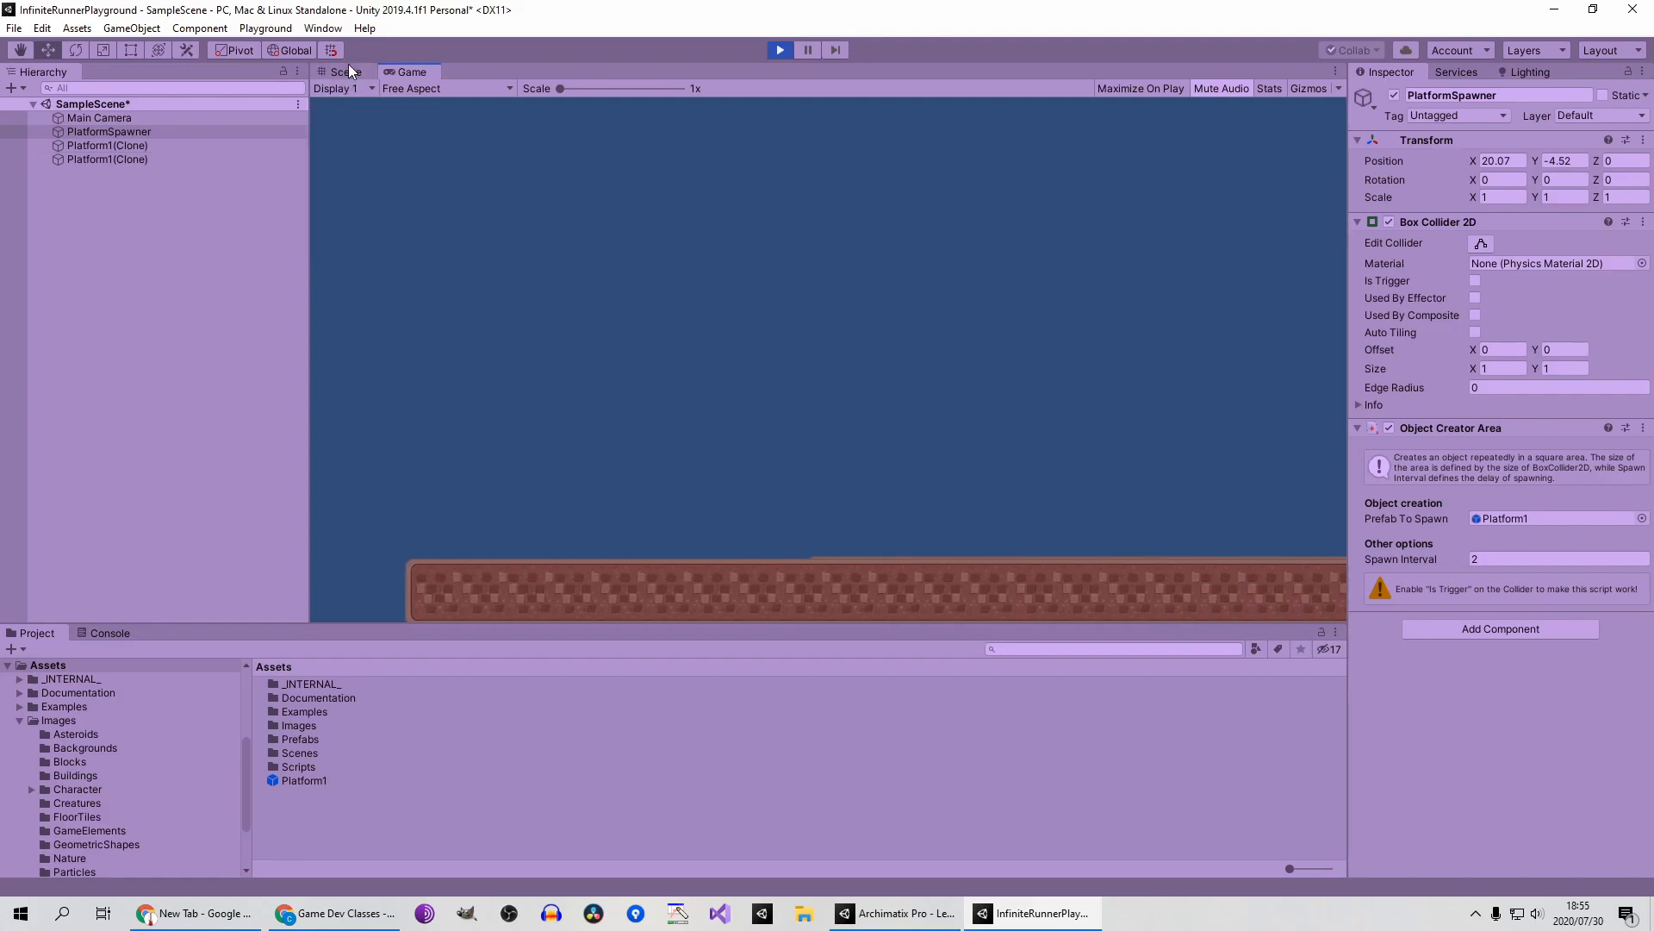
left_click(348, 69)
scroll(874, 308, "down", 1)
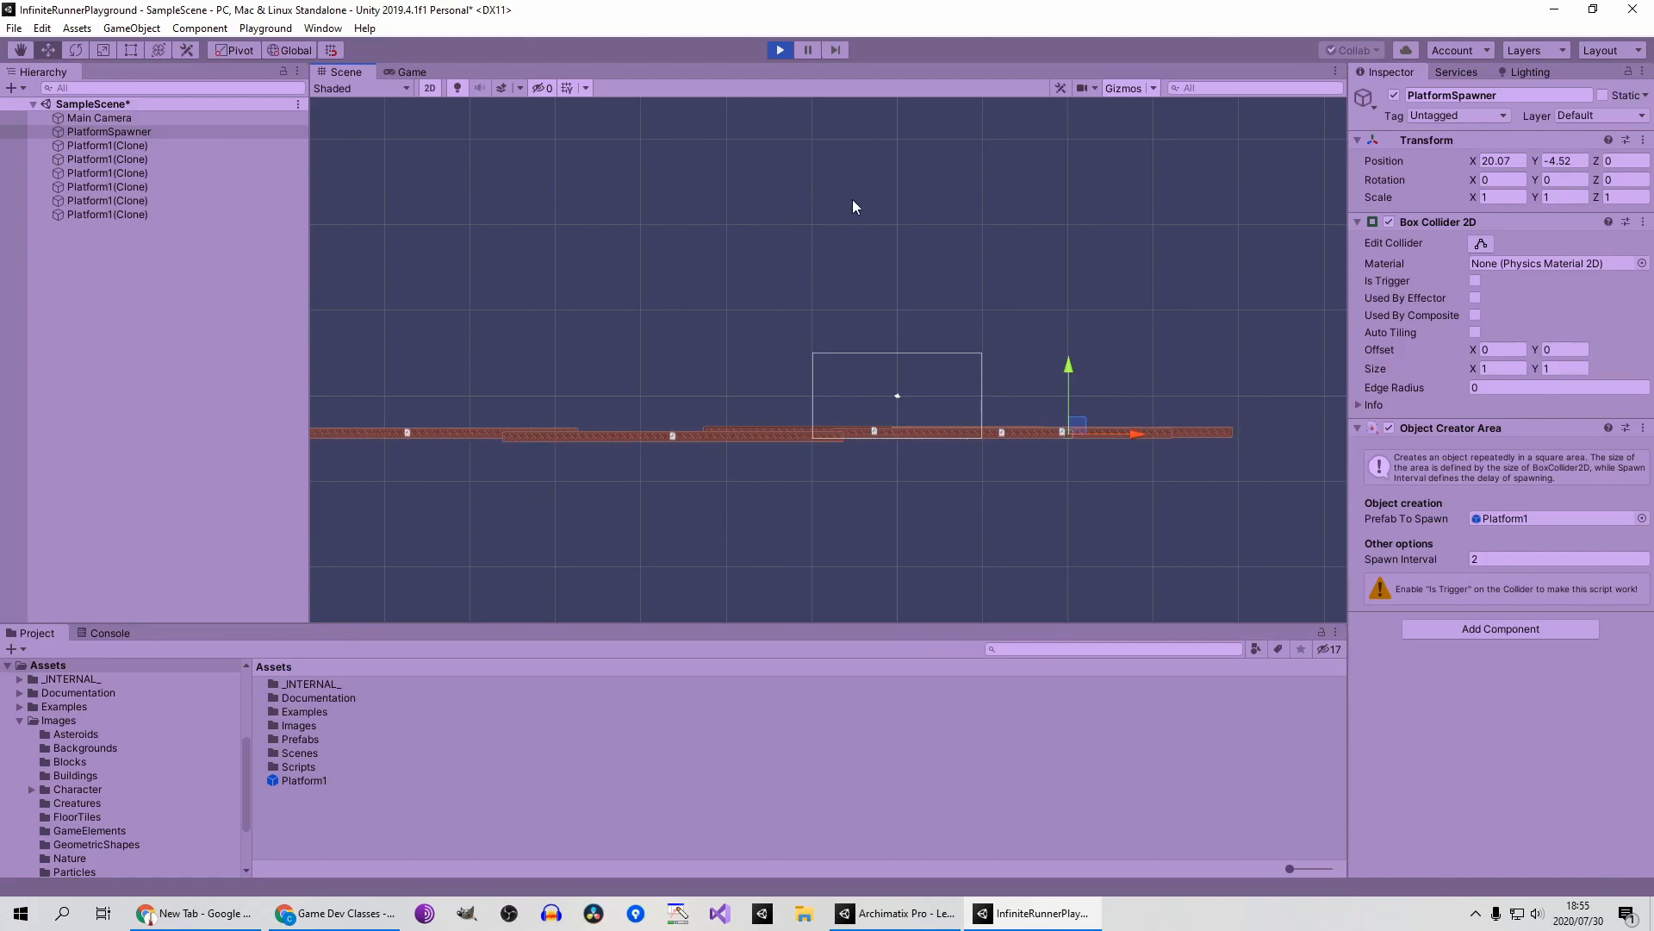
Set PlatformSpawner's Spawn Interval to 5 outside play mode and run the game to check the platform spacing in the Scene view
left_click(782, 51)
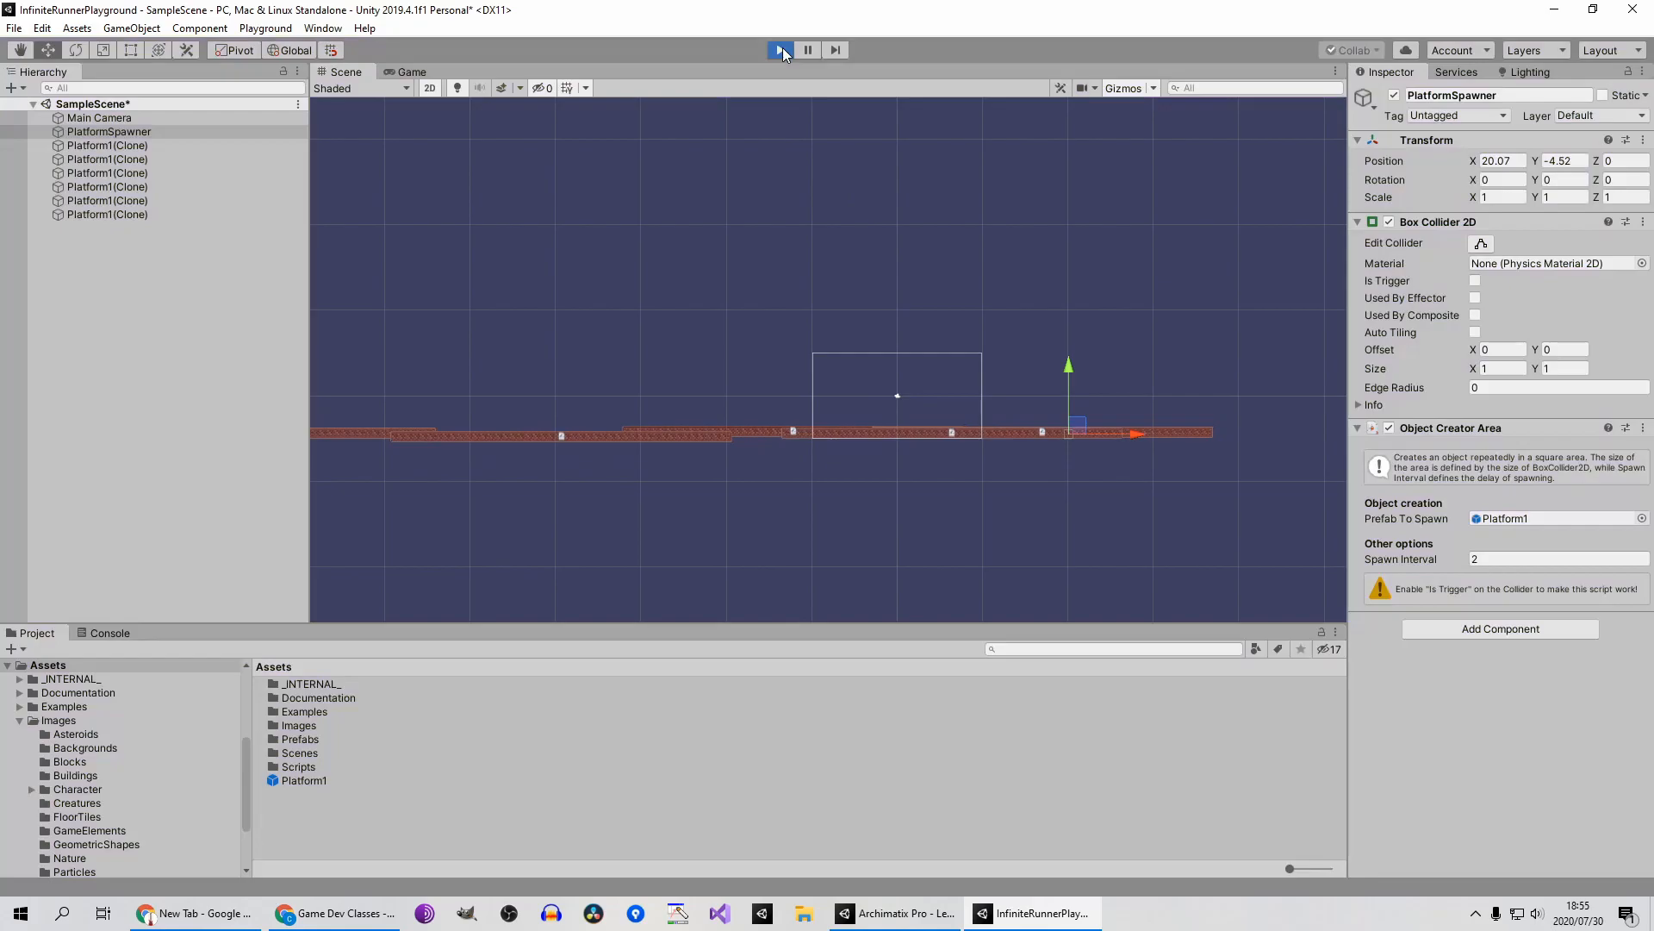
left_click(145, 130)
left_click(1499, 560)
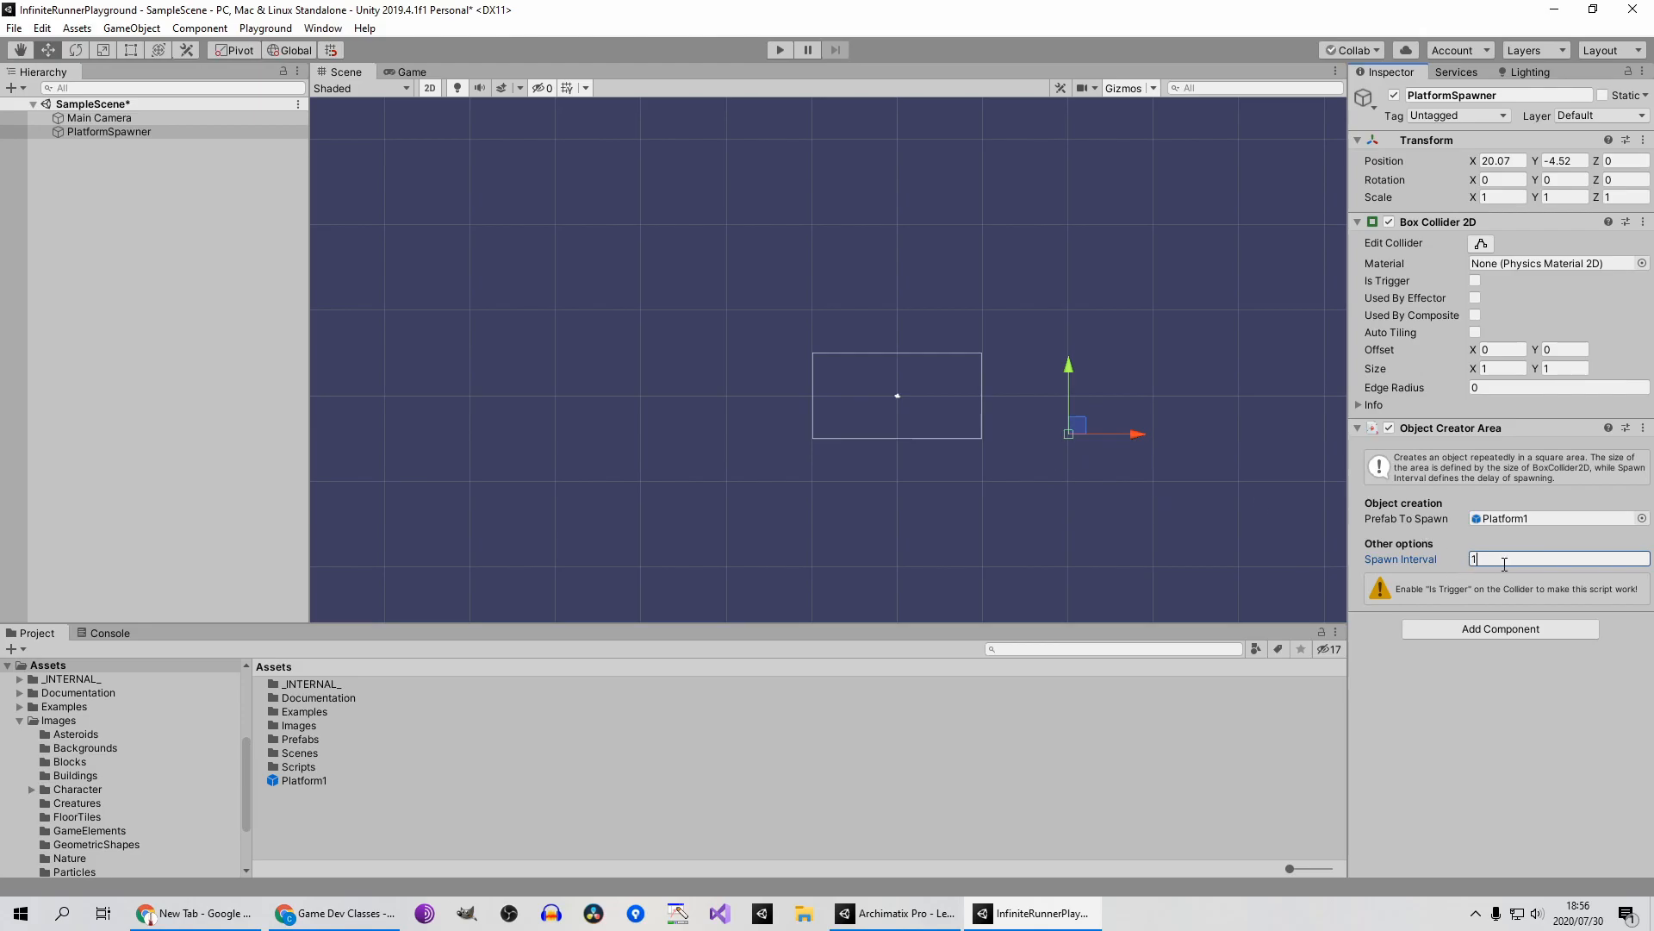
left_click(774, 48)
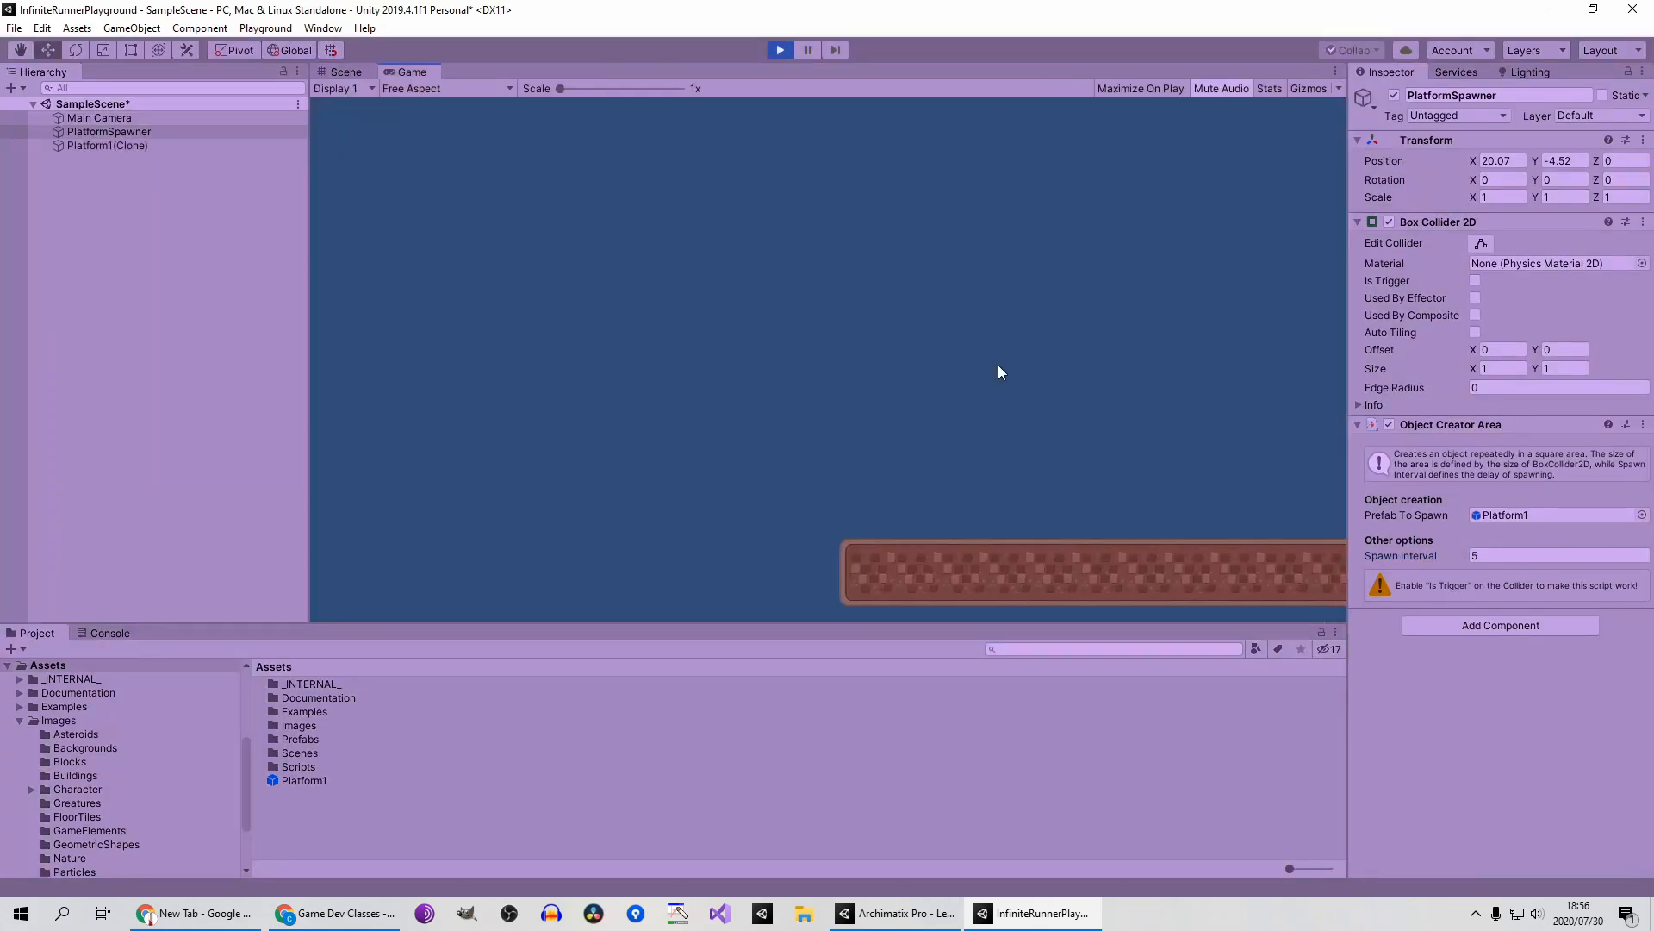
left_click(350, 74)
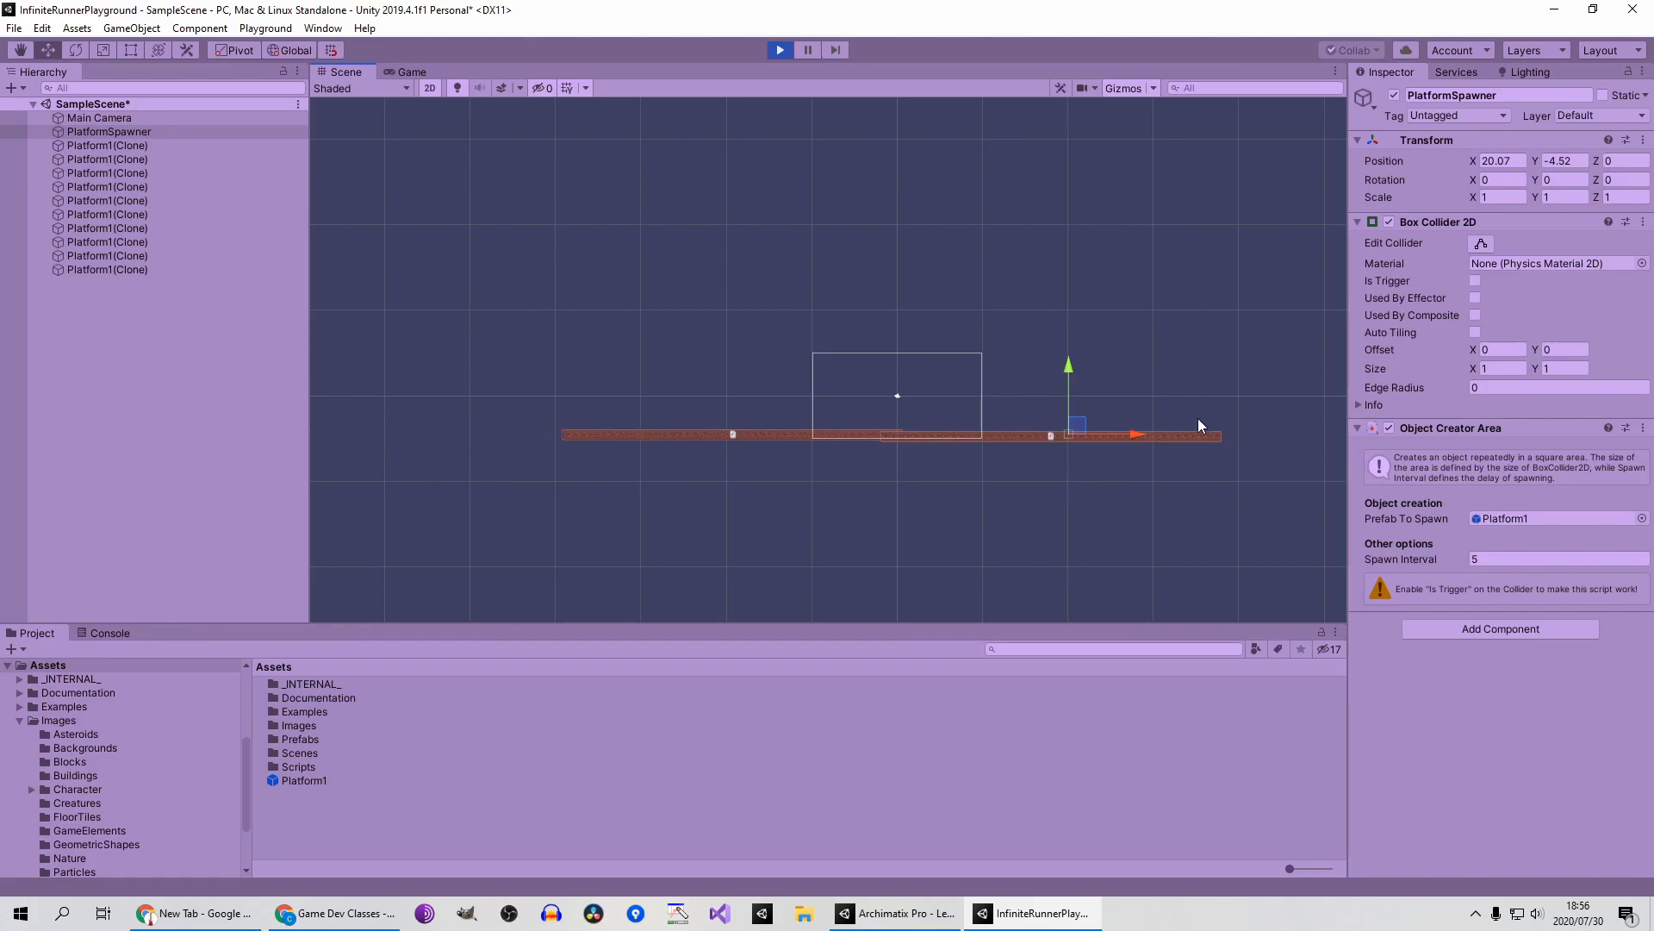
With play mode stopped, move PlatformSpawner farther right to about X 40.4 and test the spawning in play mode
left_click(780, 50)
left_click(1509, 560)
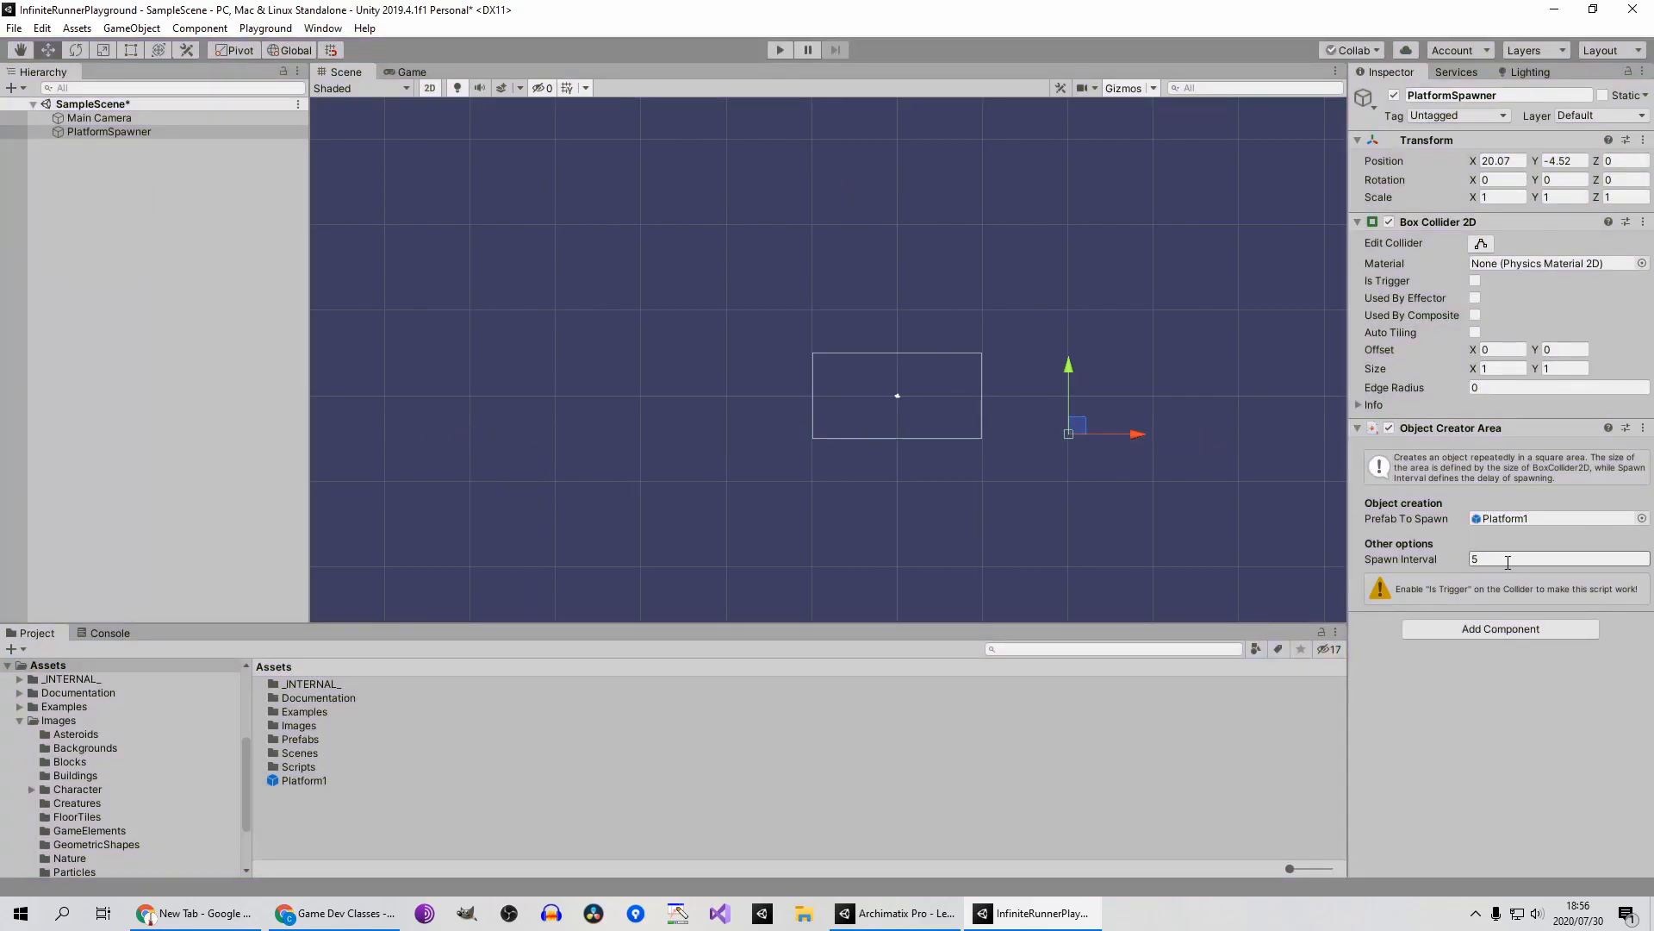
left_click(121, 183)
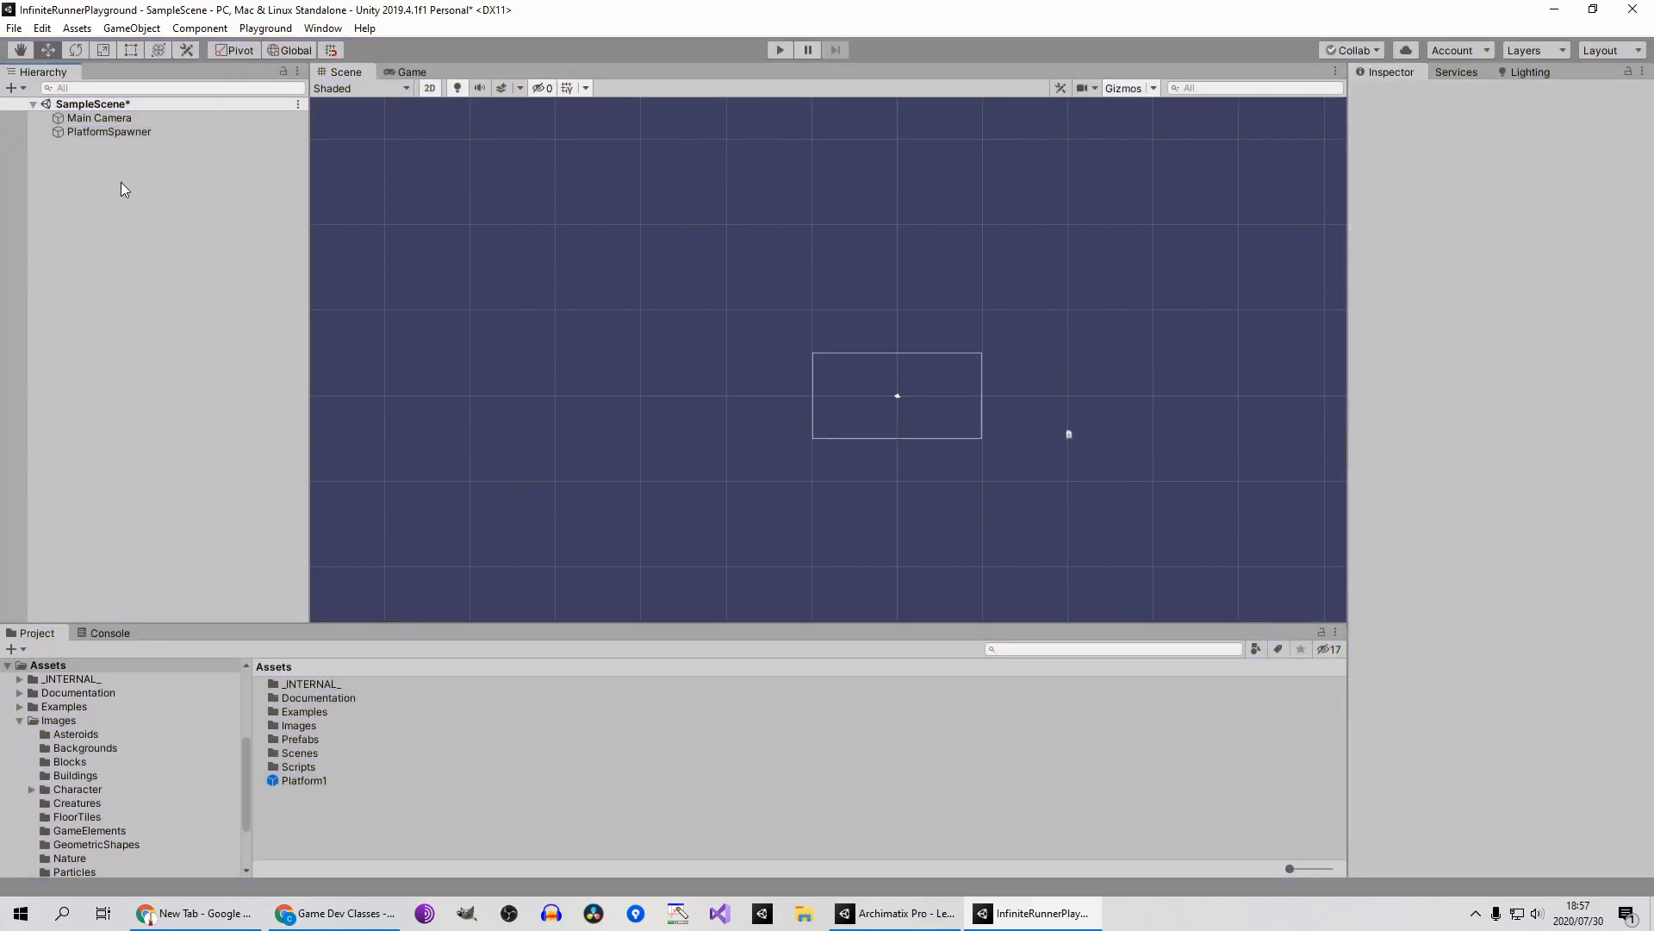
left_click(125, 131)
left_click_drag(1149, 434, 1154, 439)
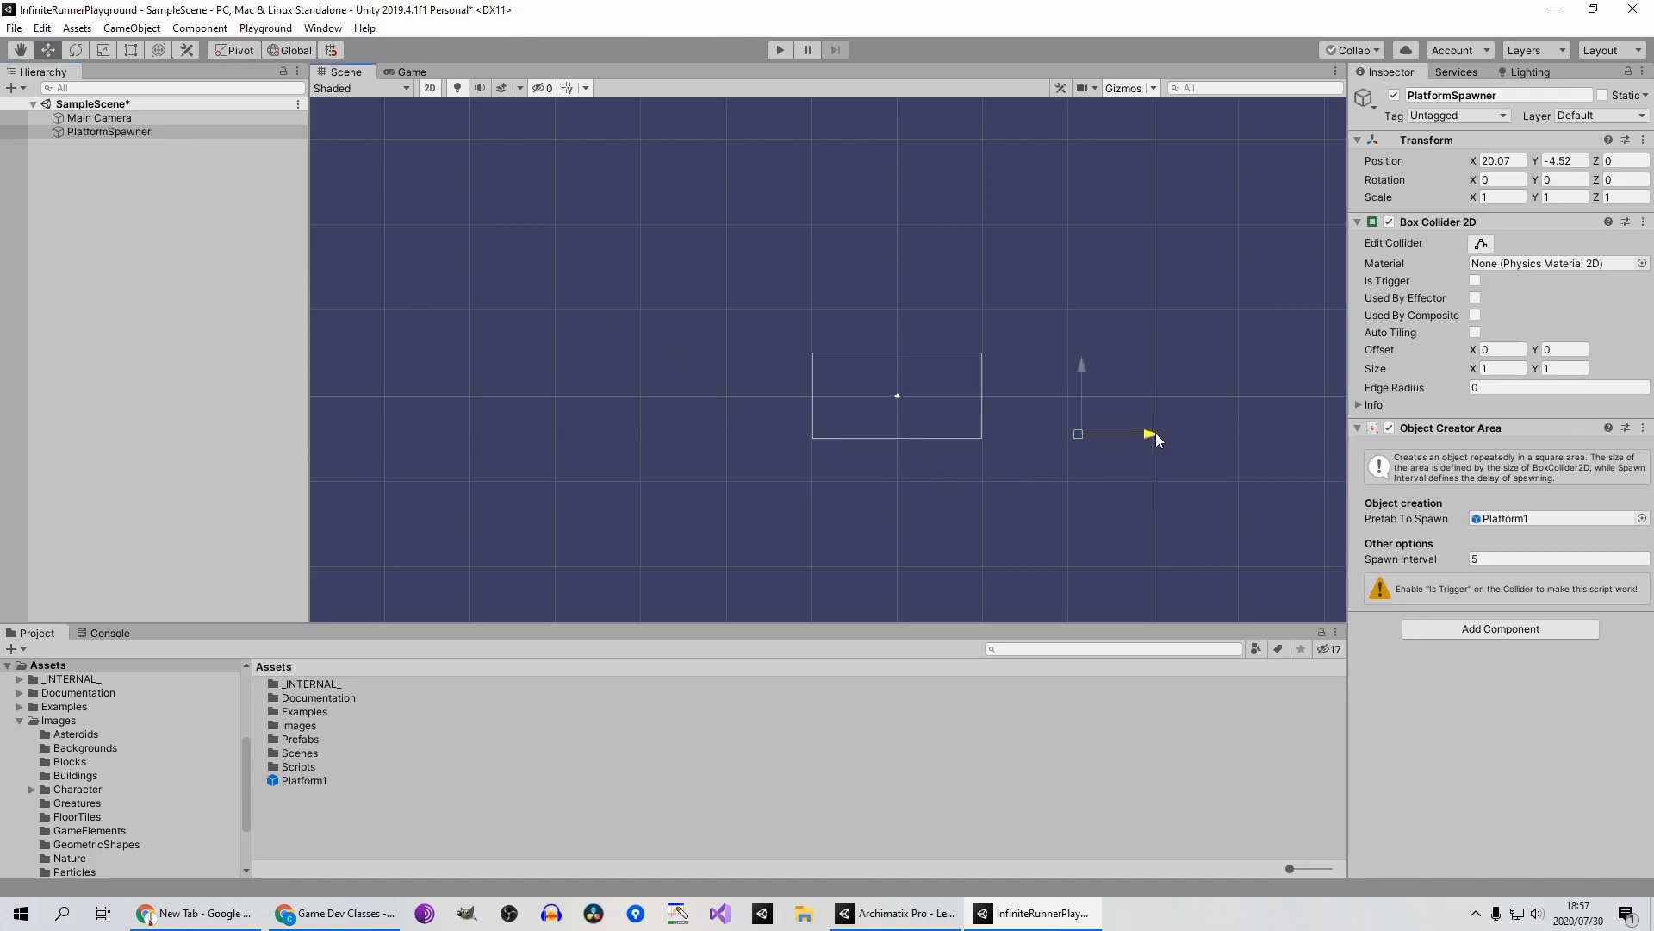
left_click_drag(1276, 436, 1318, 434)
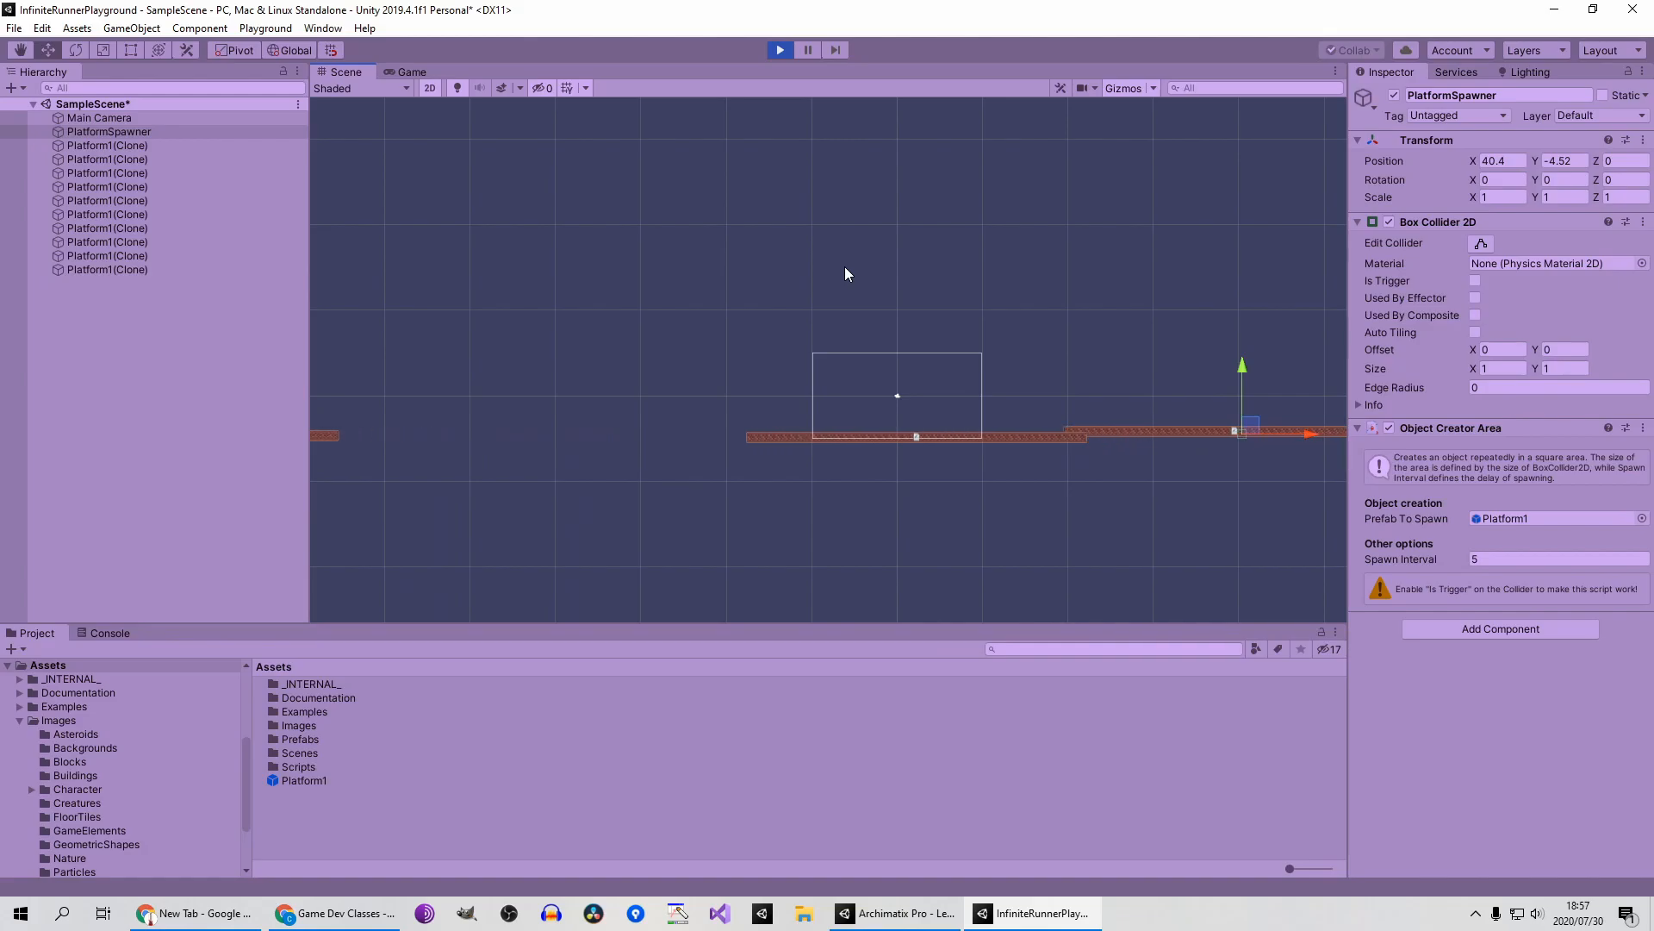
left_click(780, 49)
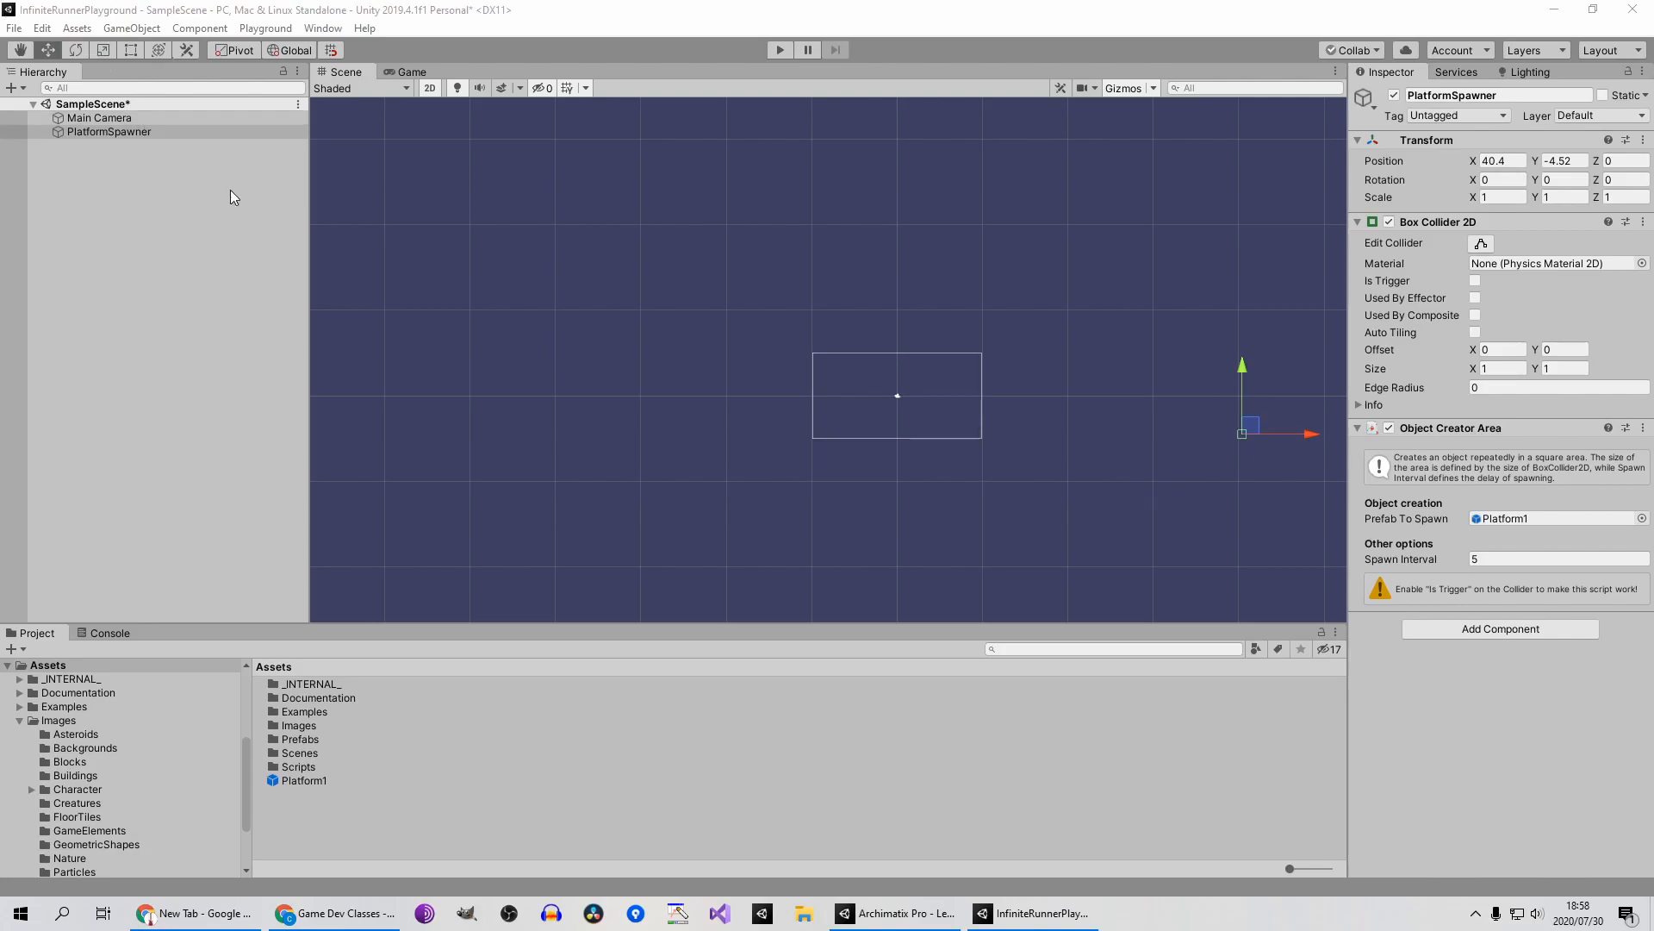
Duplicate PlatformSpawner twice, raising the first copy to about Y -1.2 and the second to about Y 2.7
left_click(121, 131)
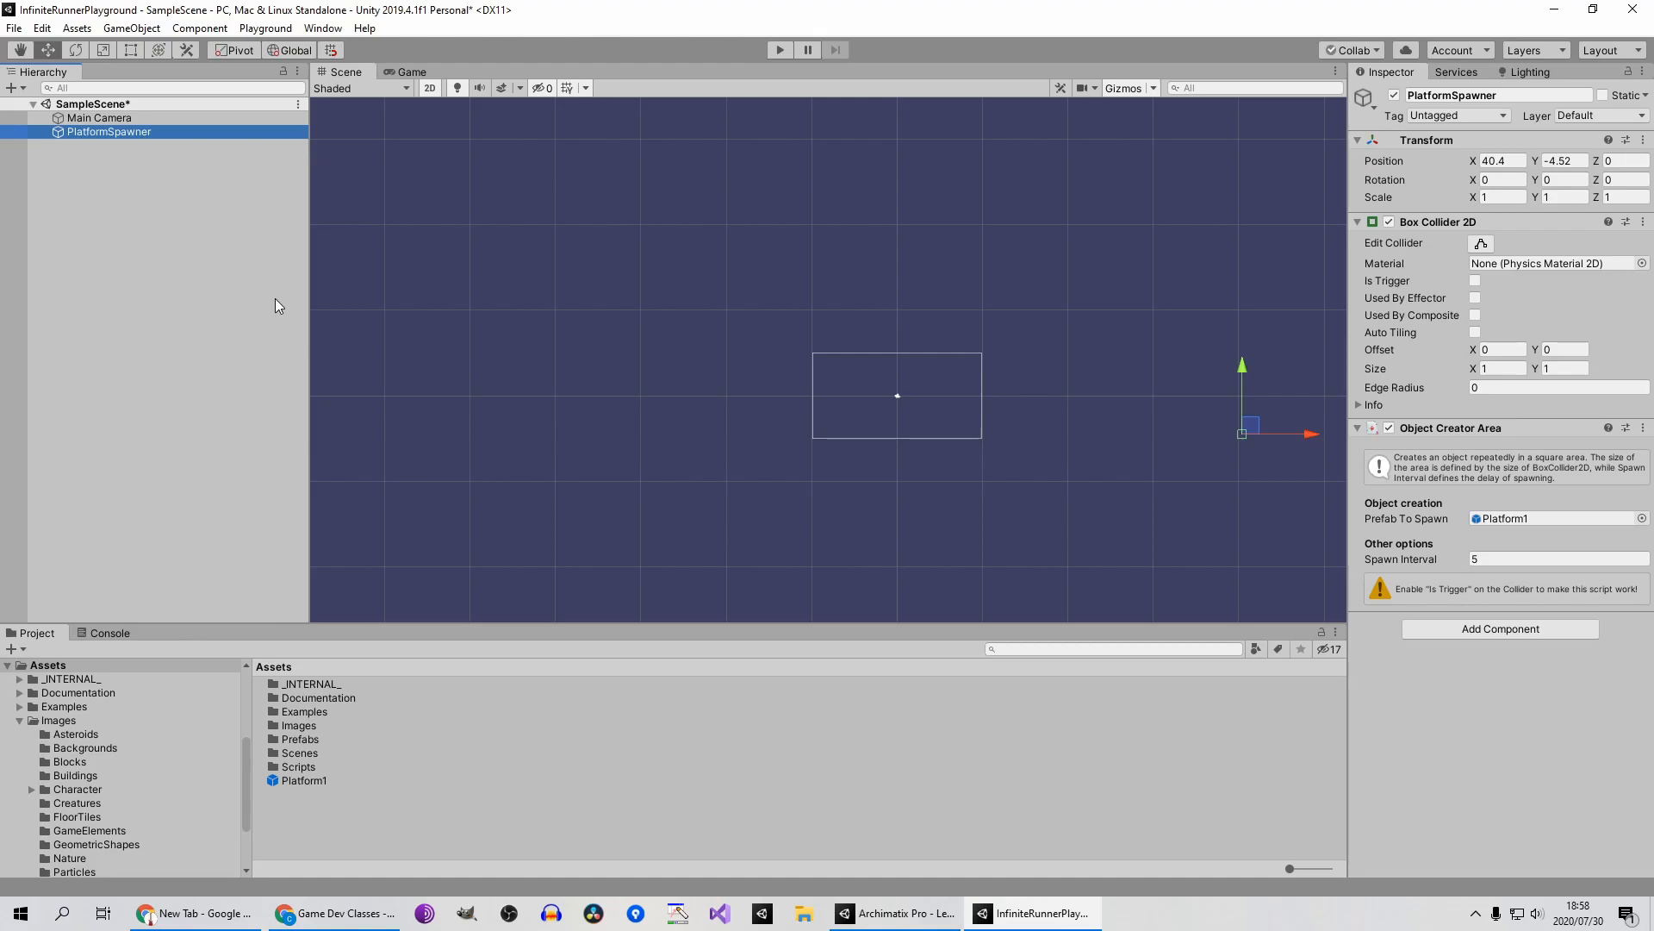
key("ctrl+d")
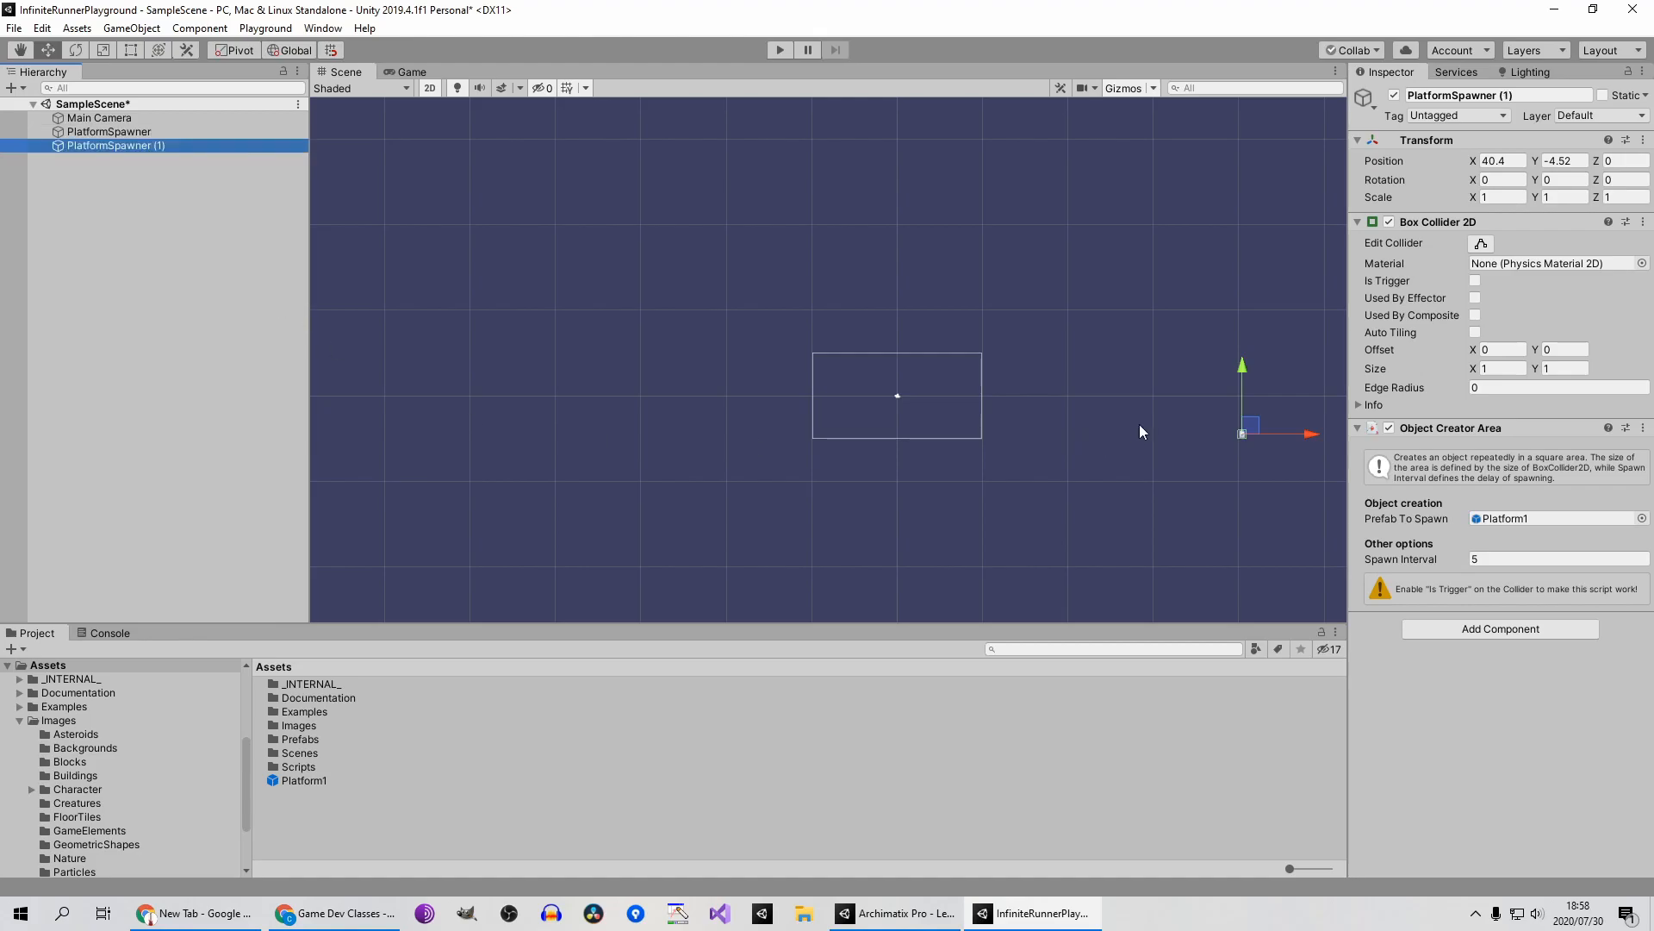
left_click_drag(1241, 367, 1248, 338)
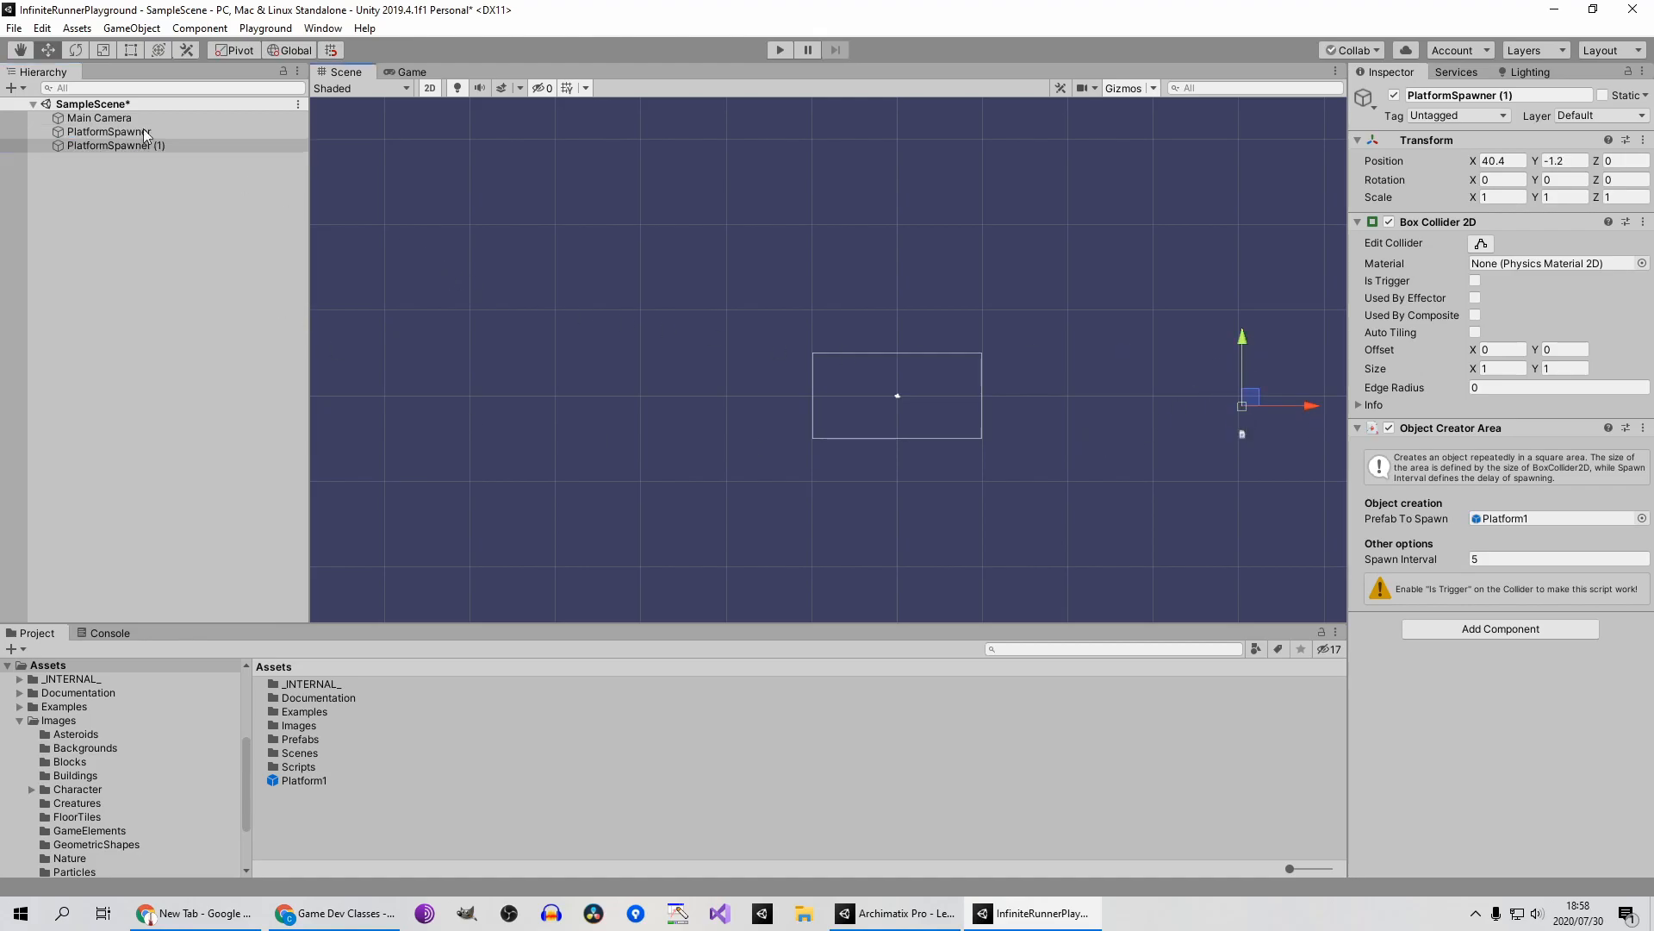
left_click(105, 143)
key("ctrl+d")
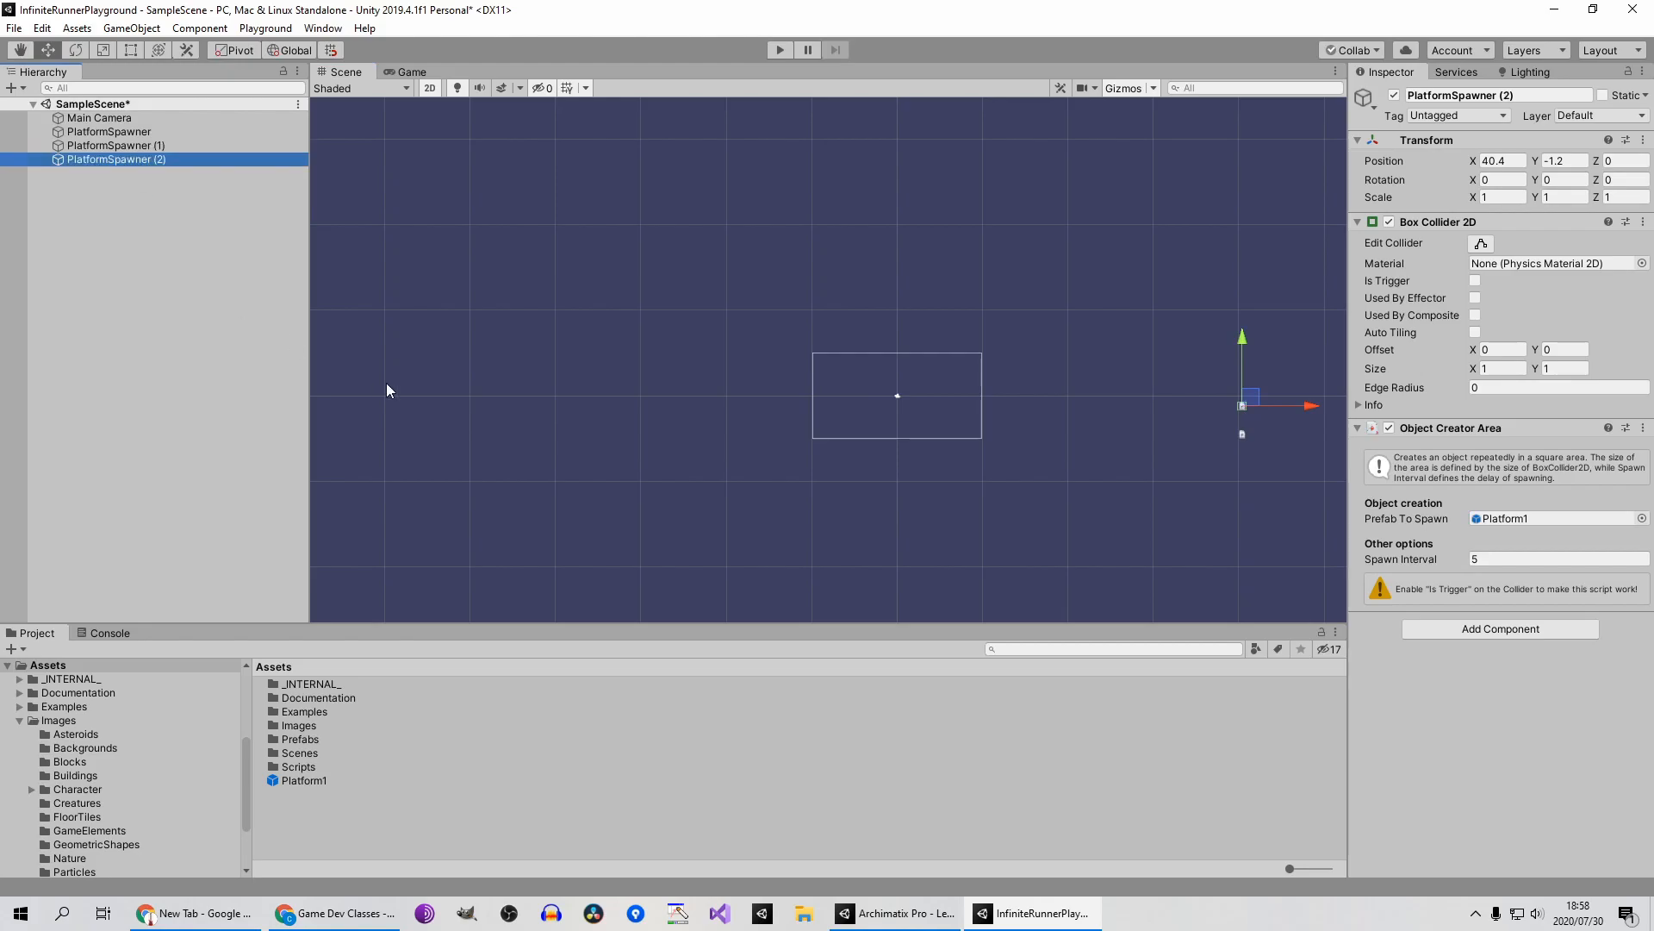
left_click_drag(1249, 340, 1249, 307)
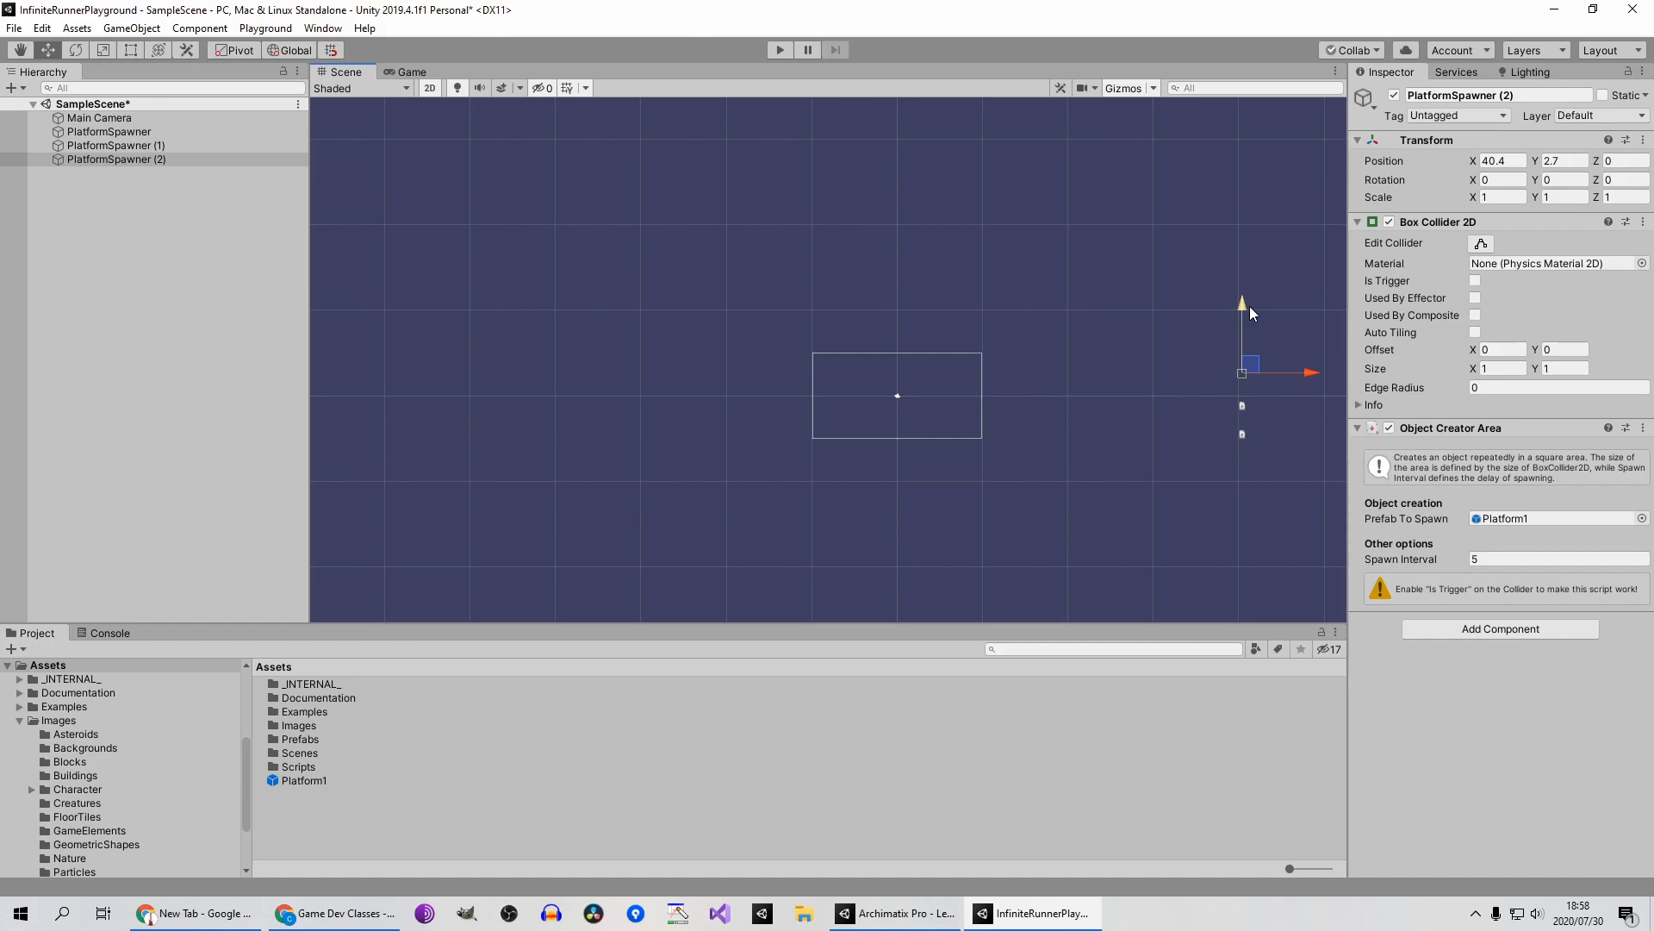
Set the Spawn Interval of PlatformSpawner (1) to 4
left_click(188, 131)
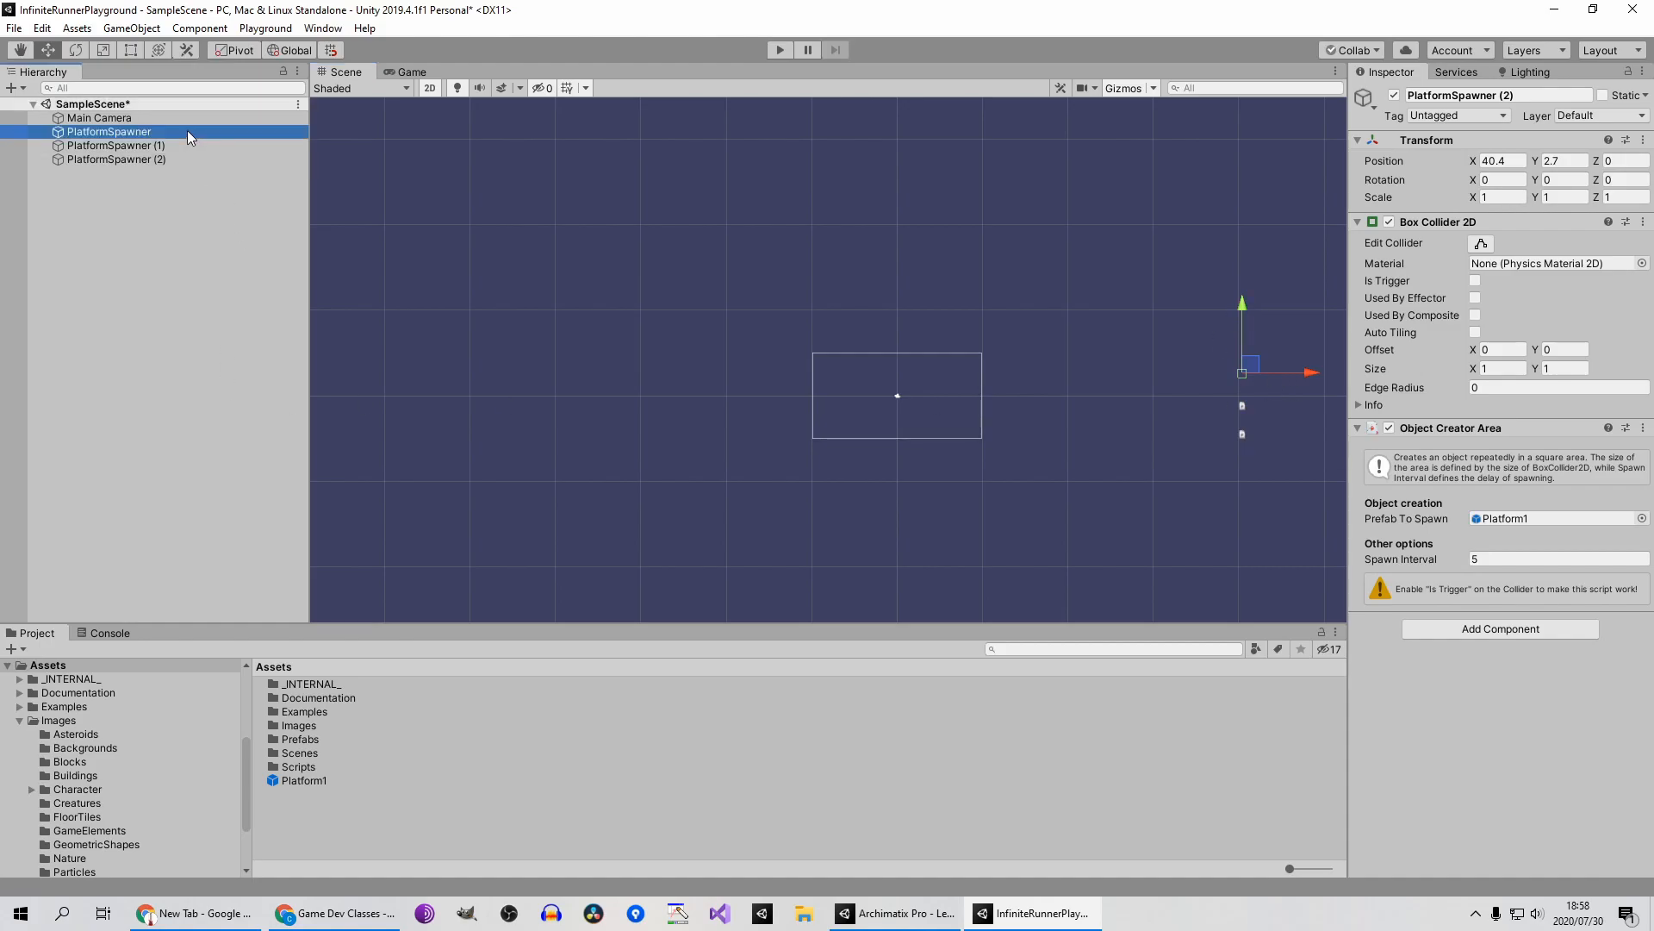
left_click(191, 145)
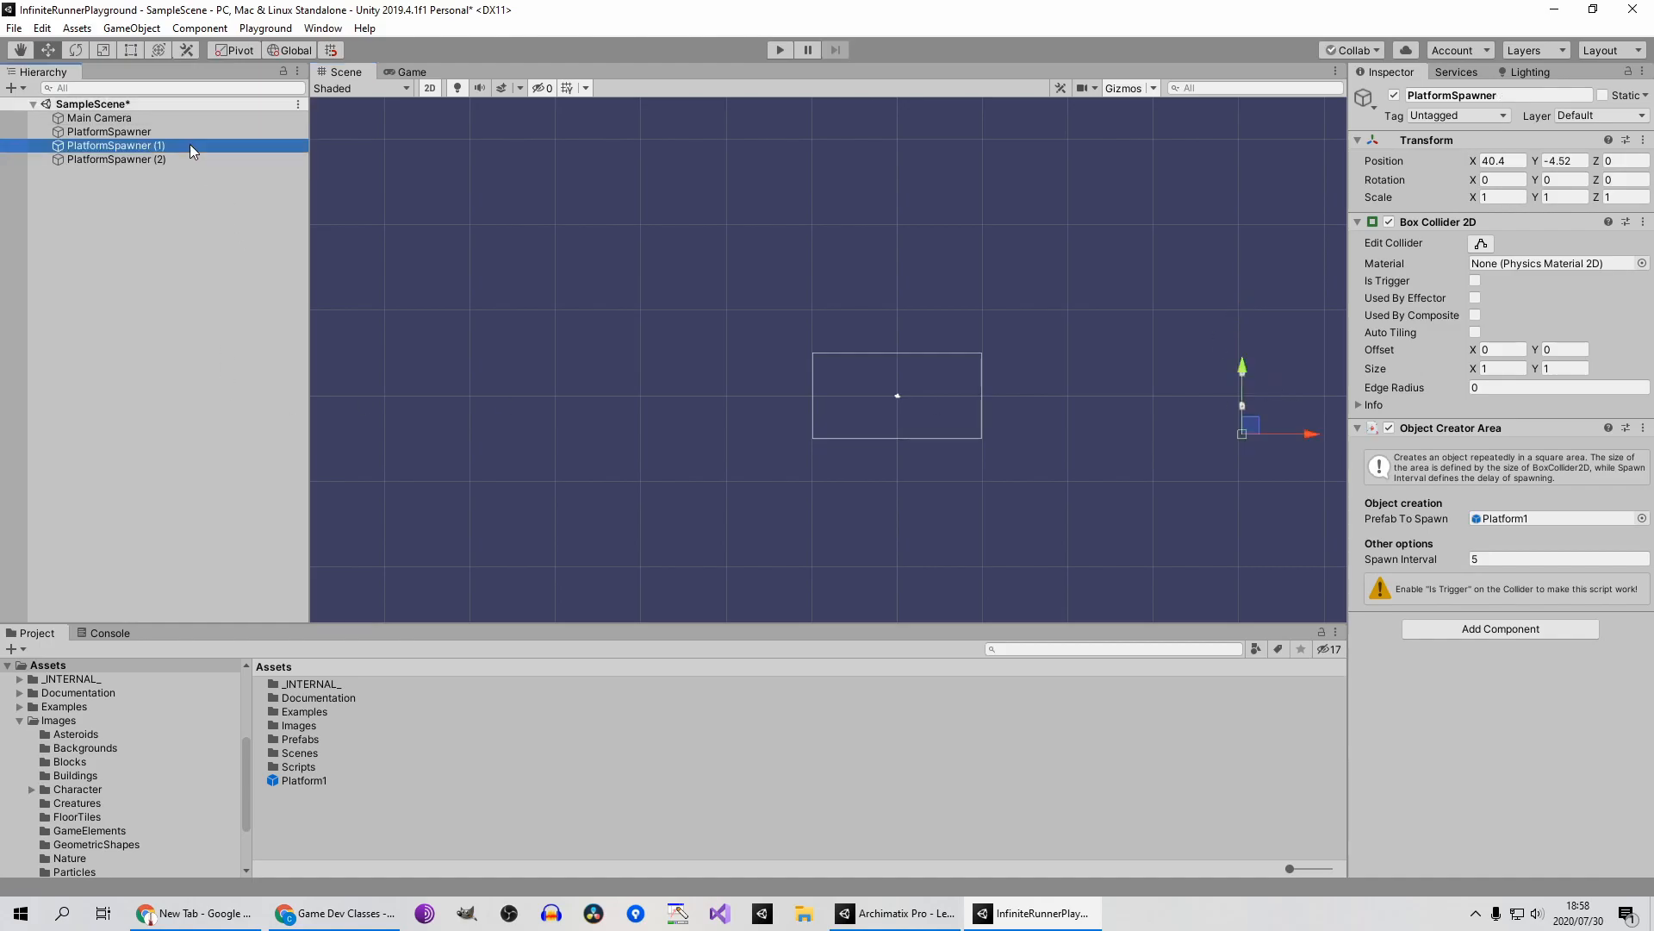
left_click(1505, 561)
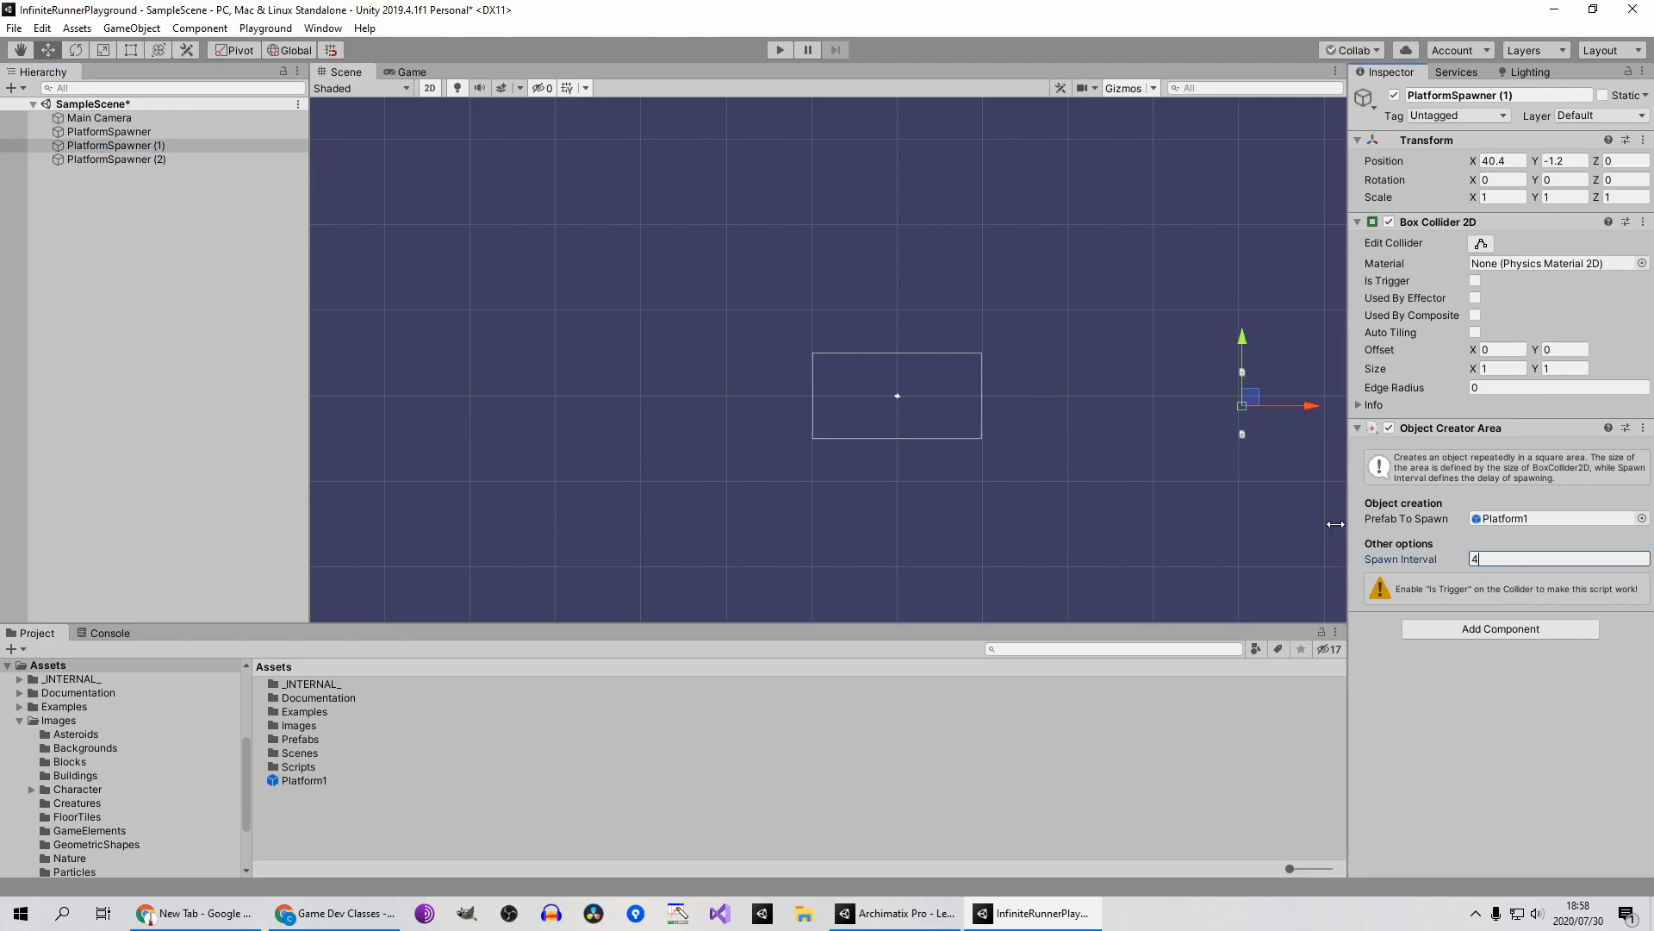
Set the Spawn Interval of PlatformSpawner (2) to 3 and run the game to watch all three spawners in the Scene view
left_click(123, 158)
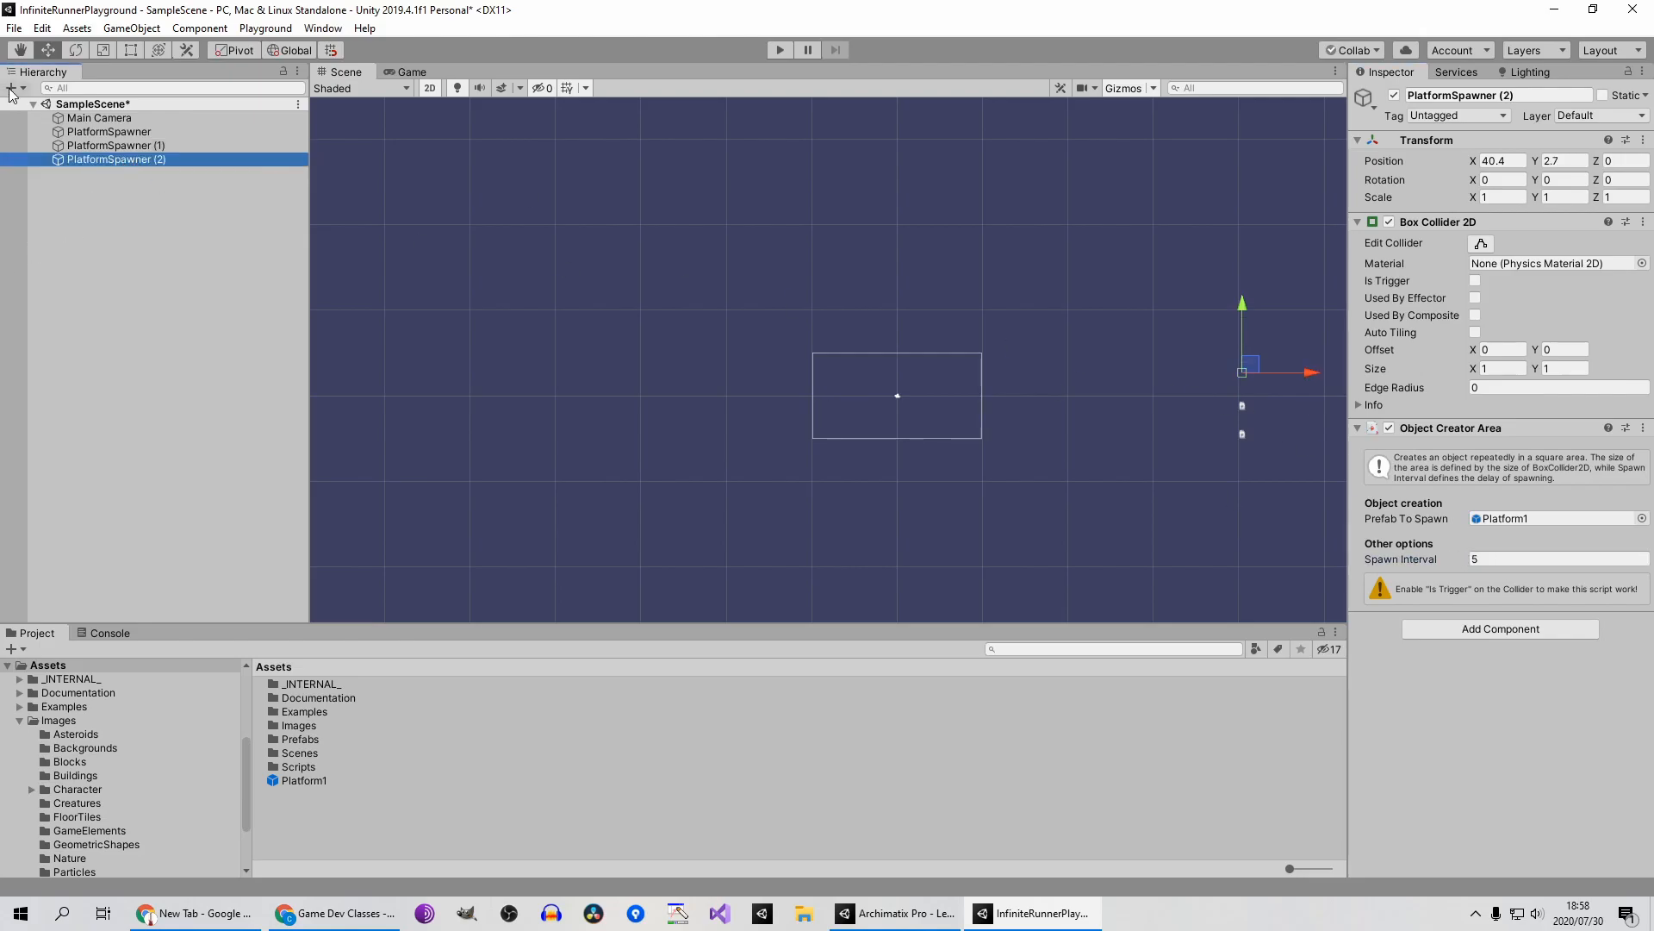
left_click(124, 131)
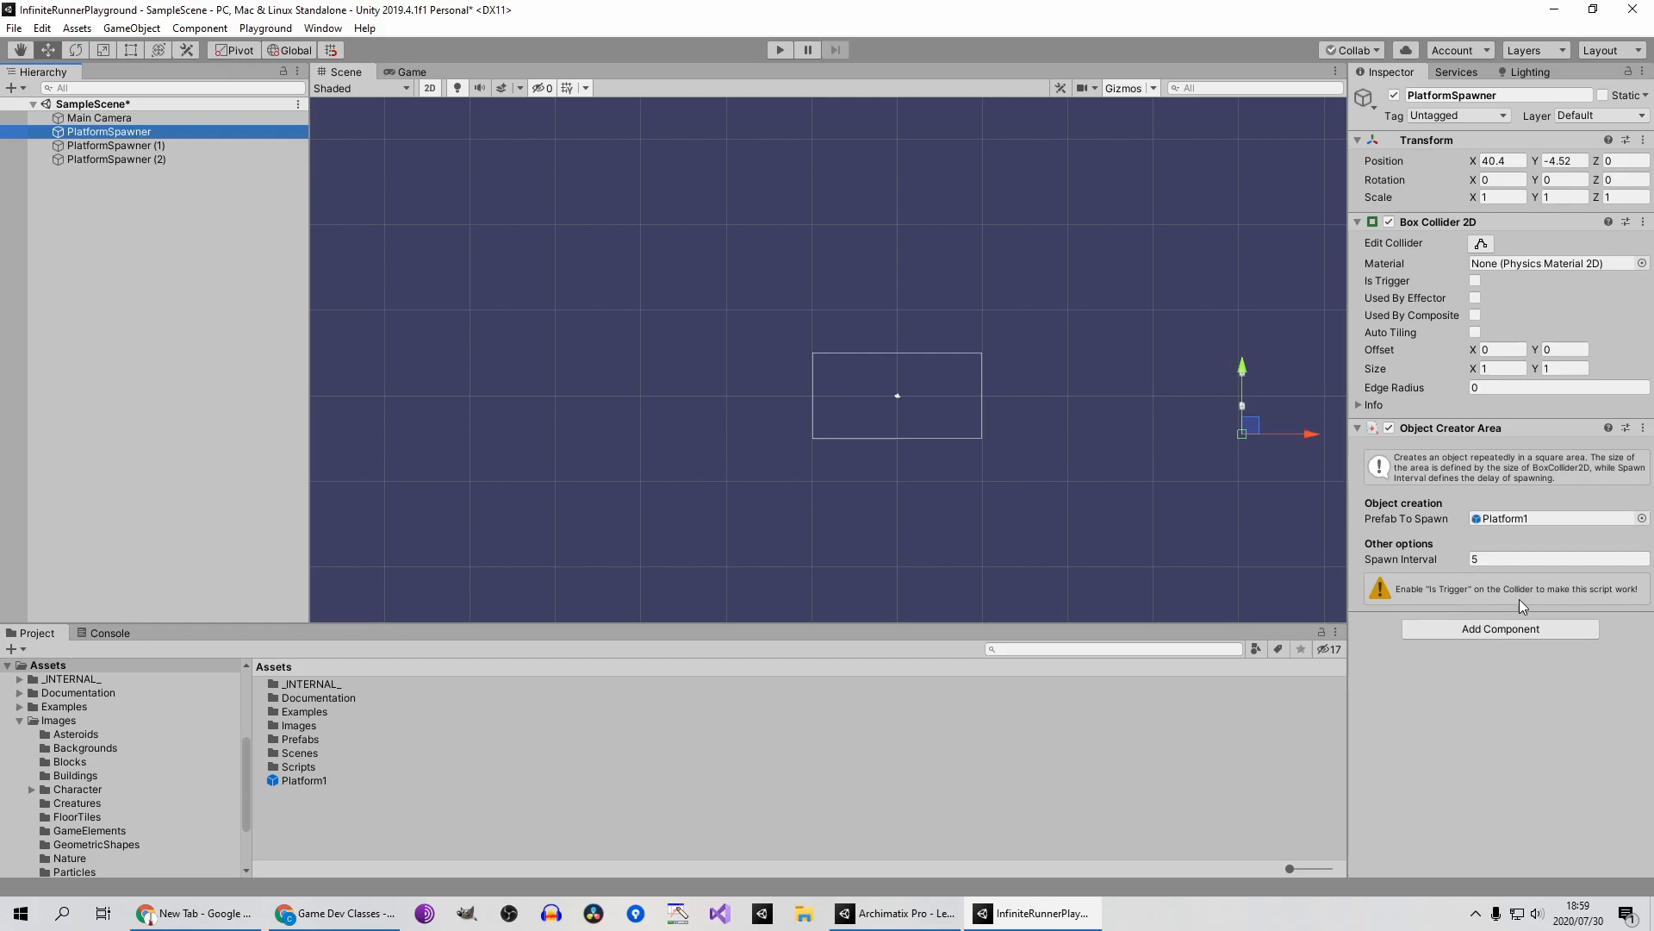
left_click(179, 146)
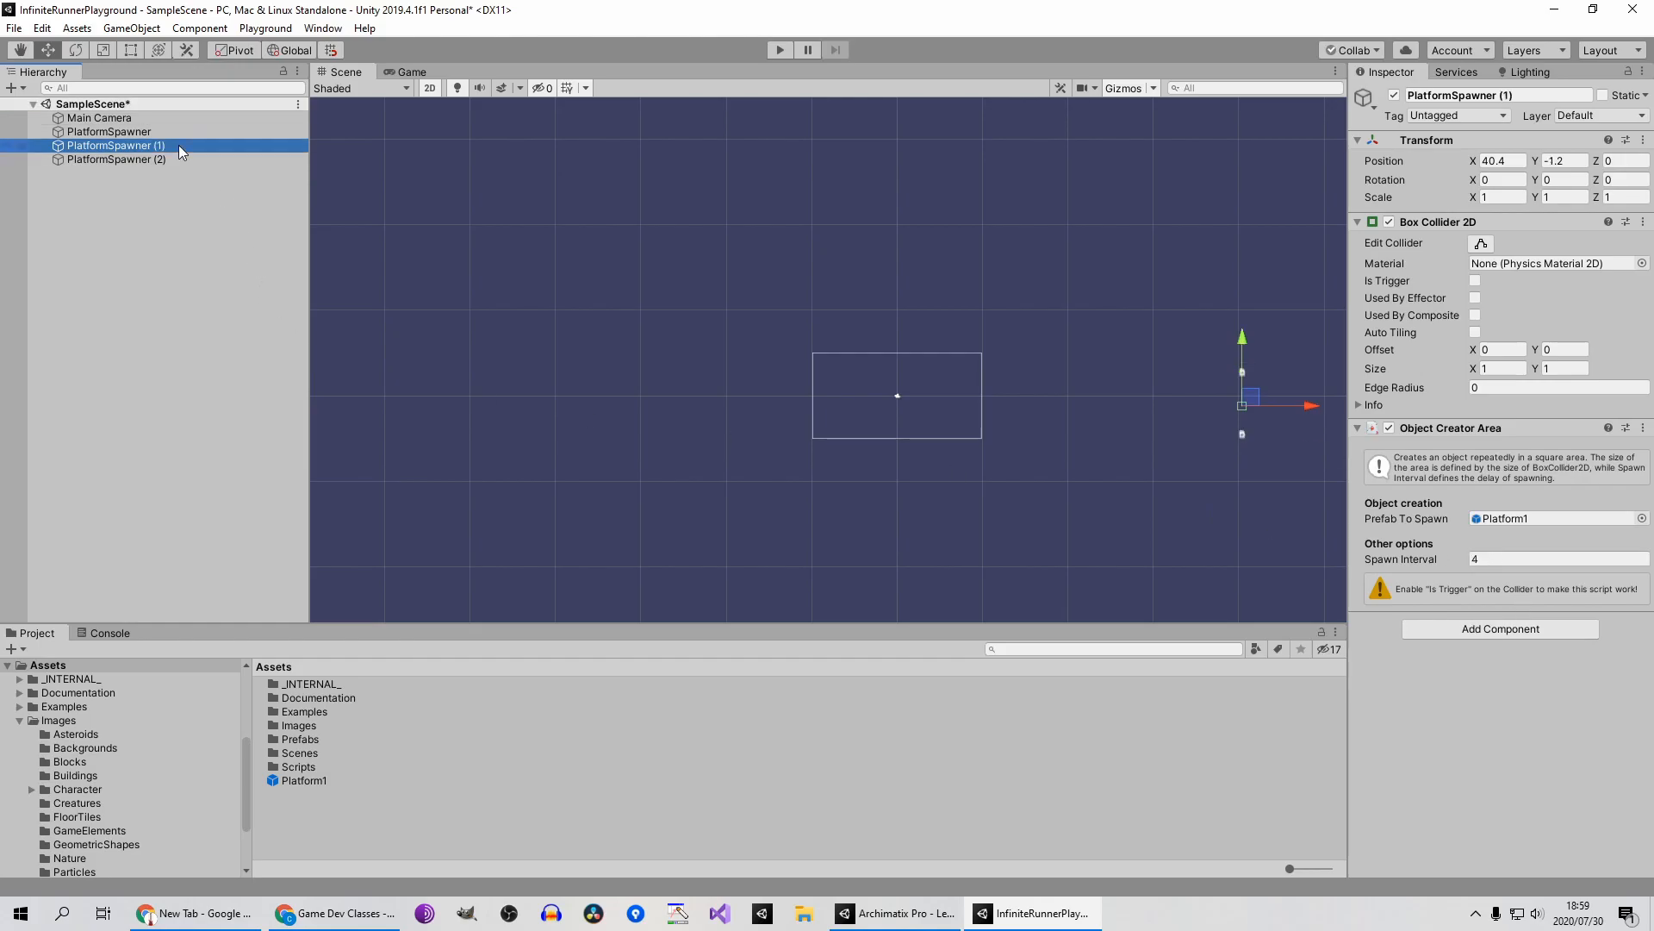
left_click(110, 160)
left_click(1491, 558)
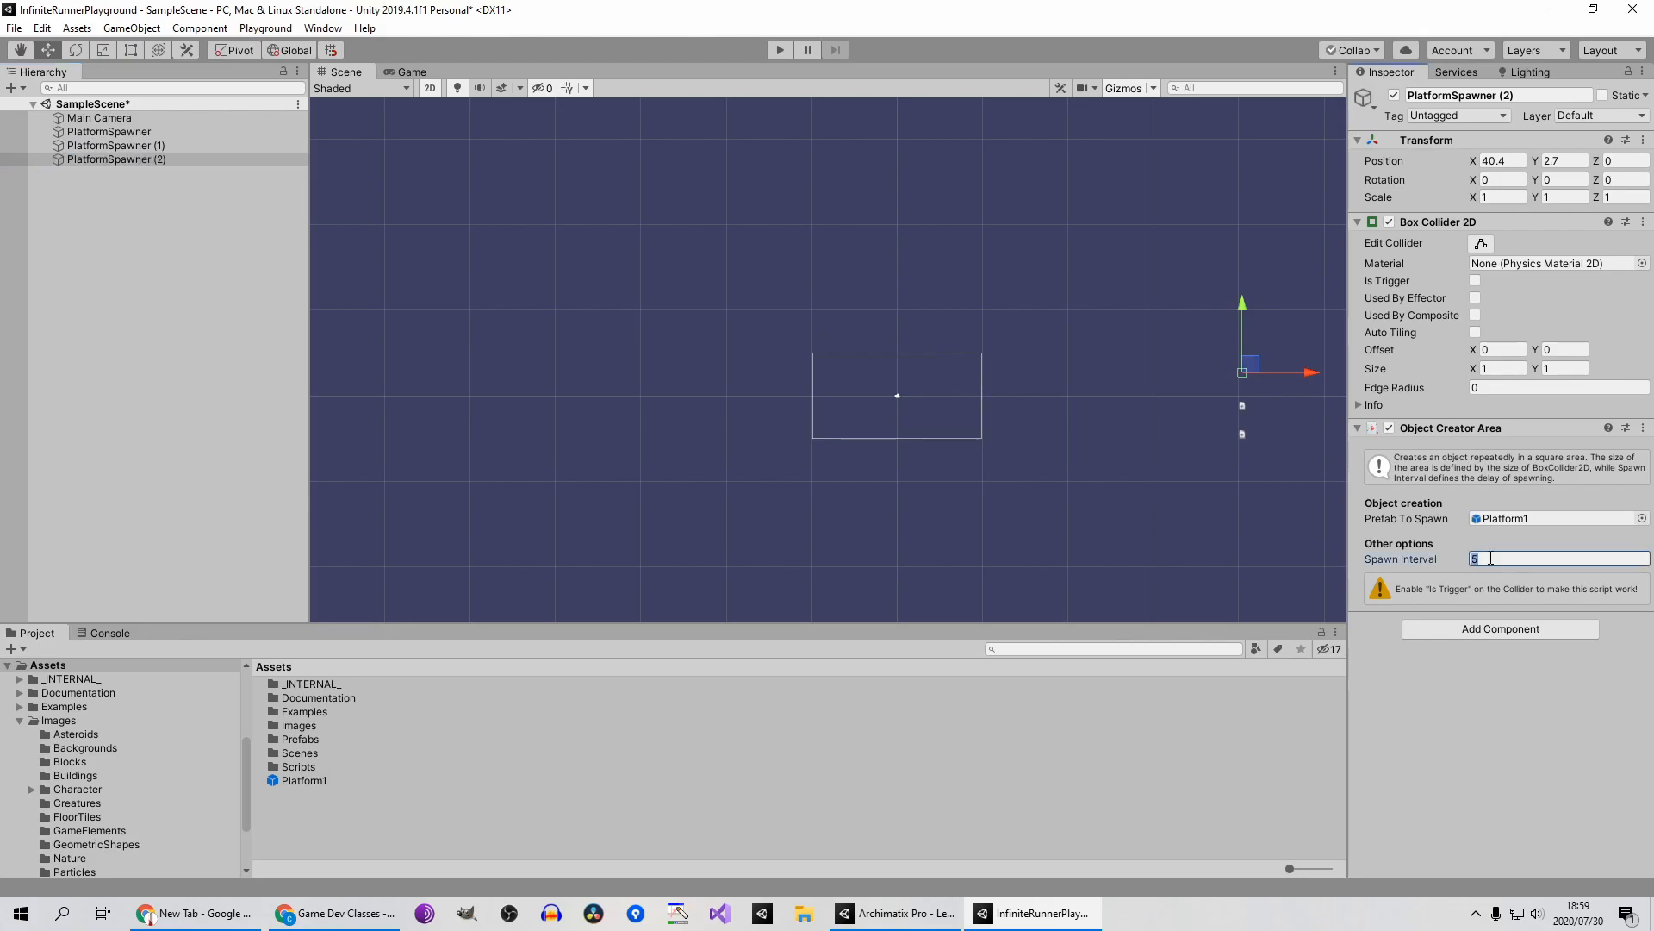
type("3")
left_click(780, 51)
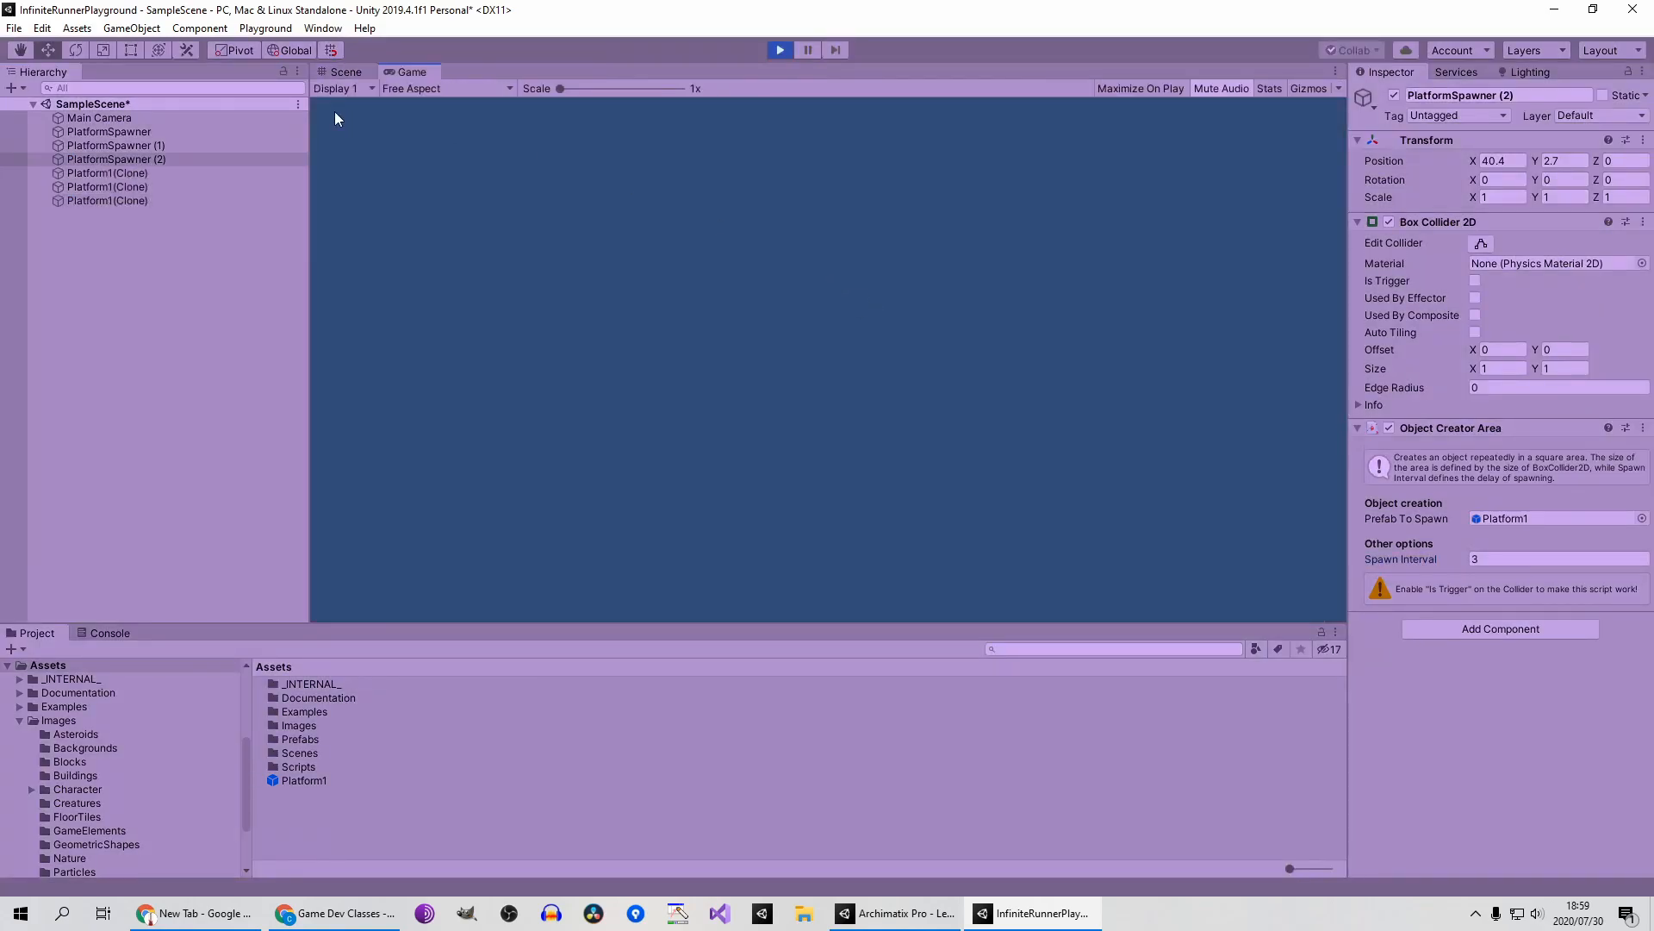
left_click(348, 72)
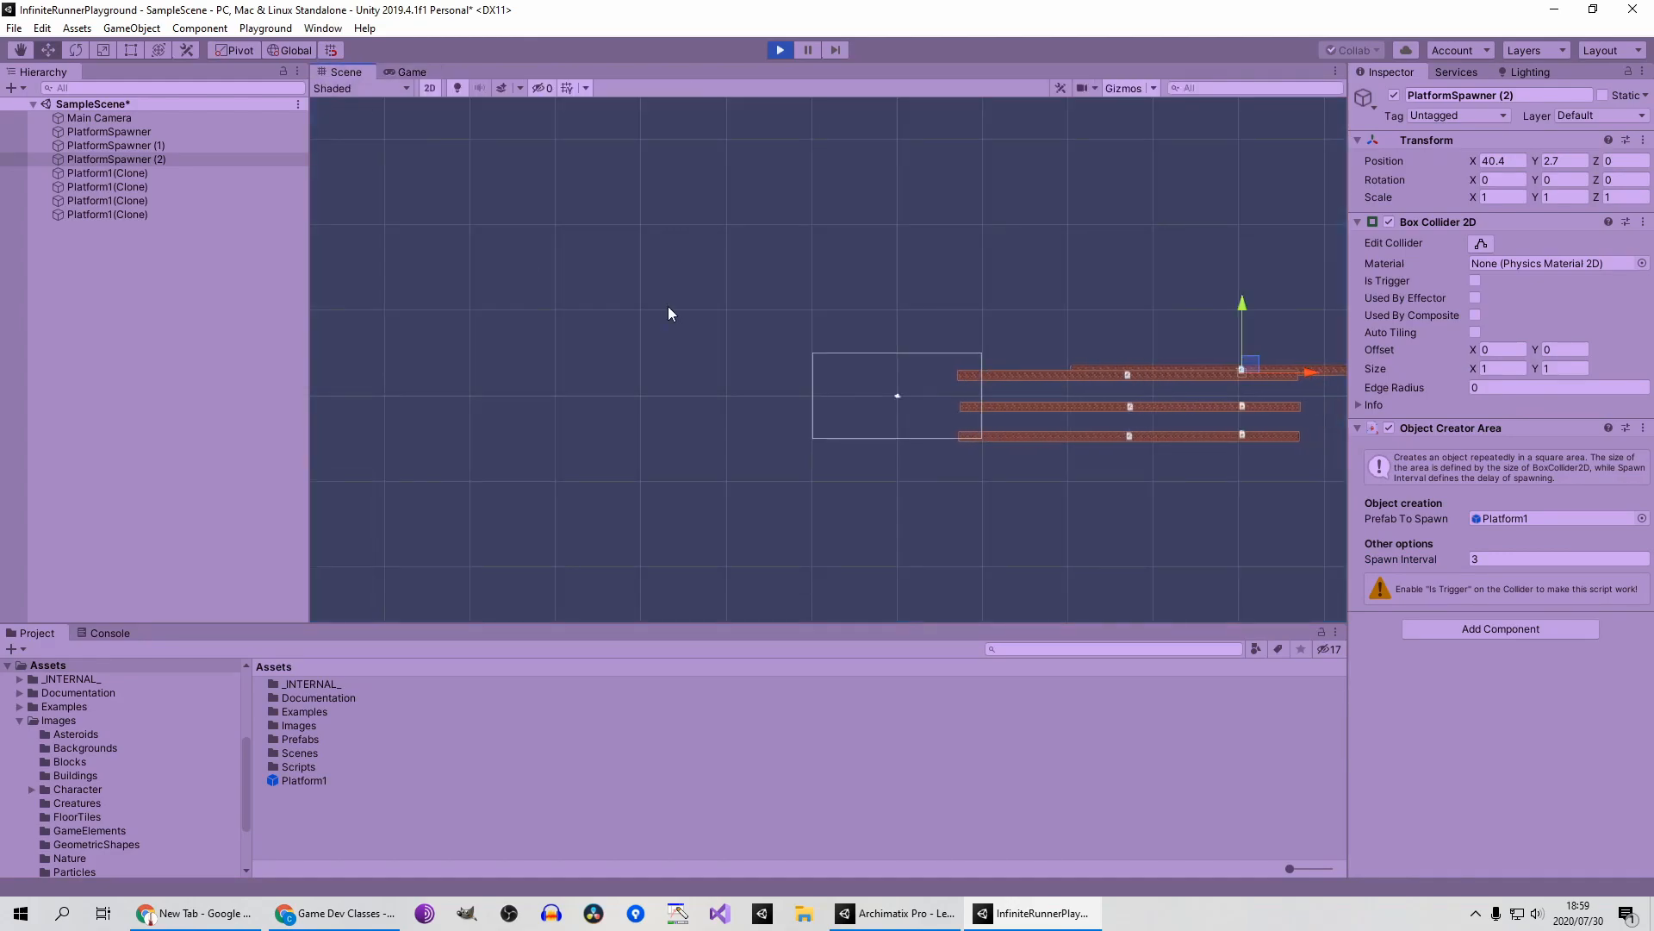